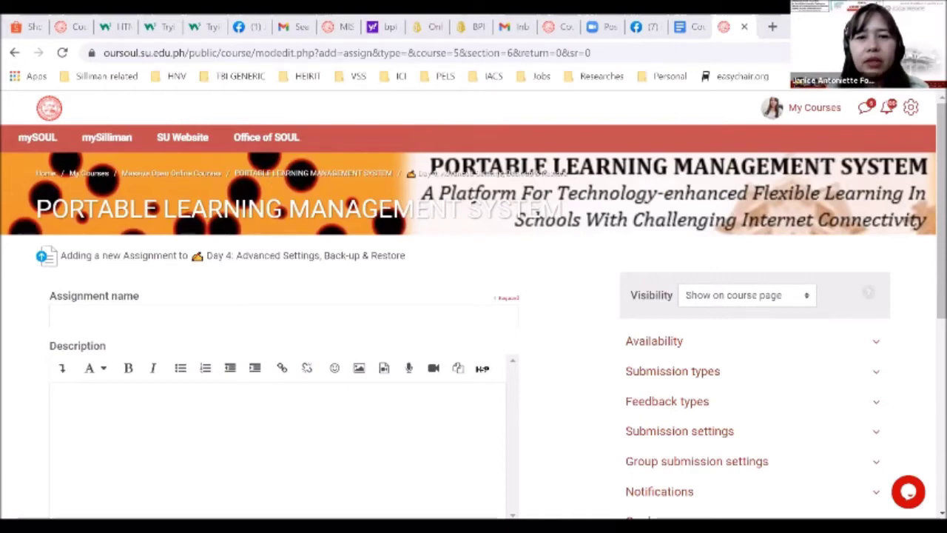
Replace the default assignment name 'Assignment' with 'Checkpoint #1'
scroll(344, 247, down, 1)
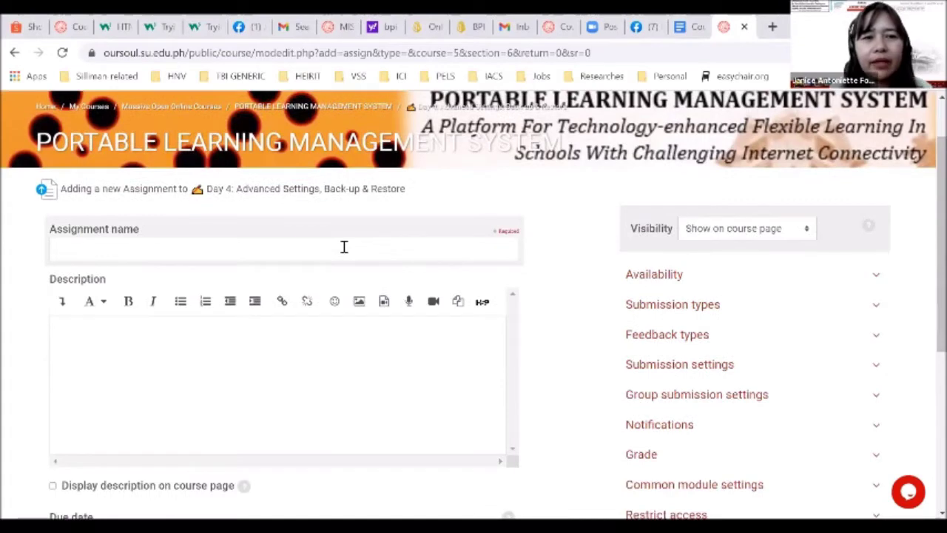
click(344, 246)
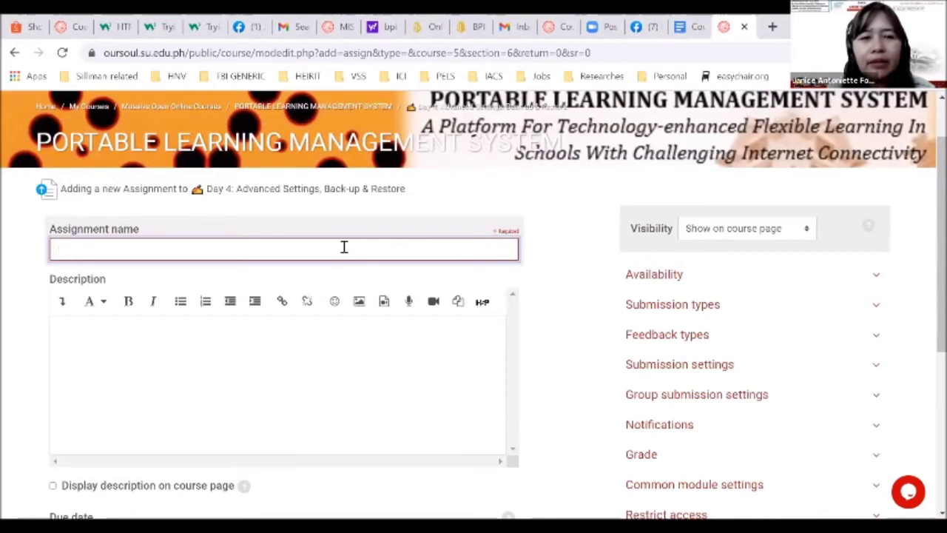
text(A)
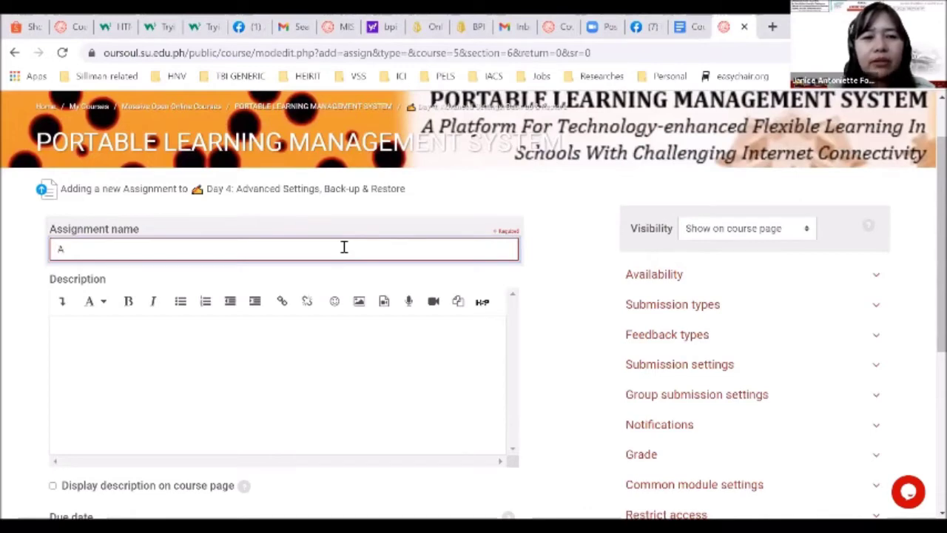
text(ssignment)
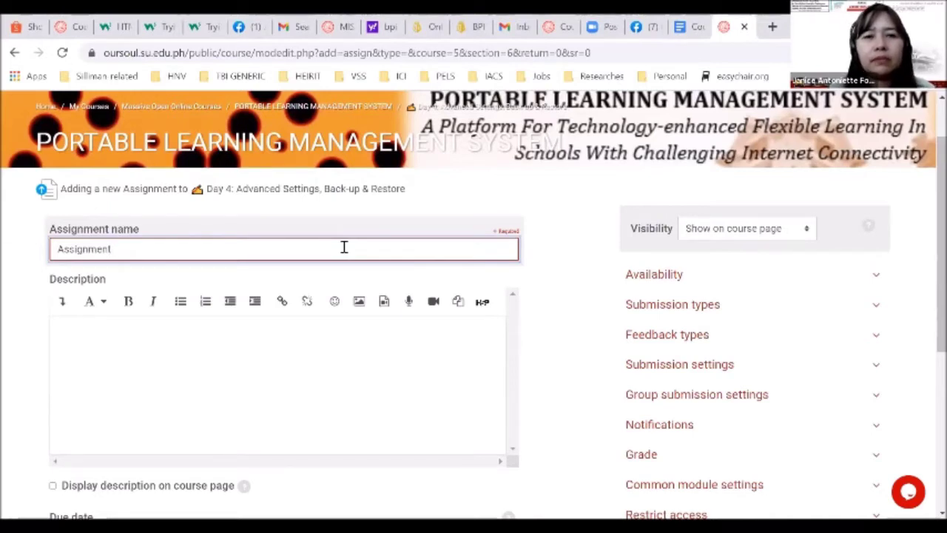
double_click(344, 247)
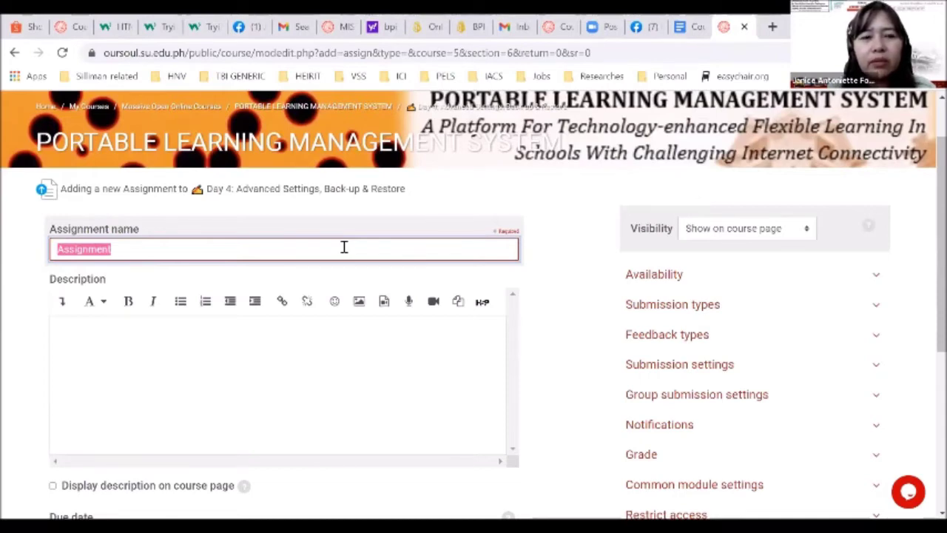
text(Checkpoint)
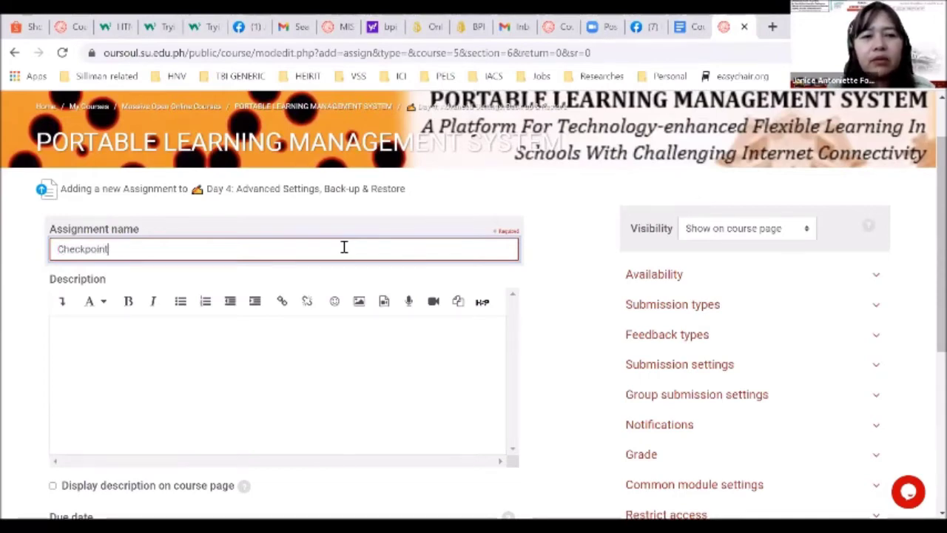
text( #1)
scroll(344, 250, down, 1)
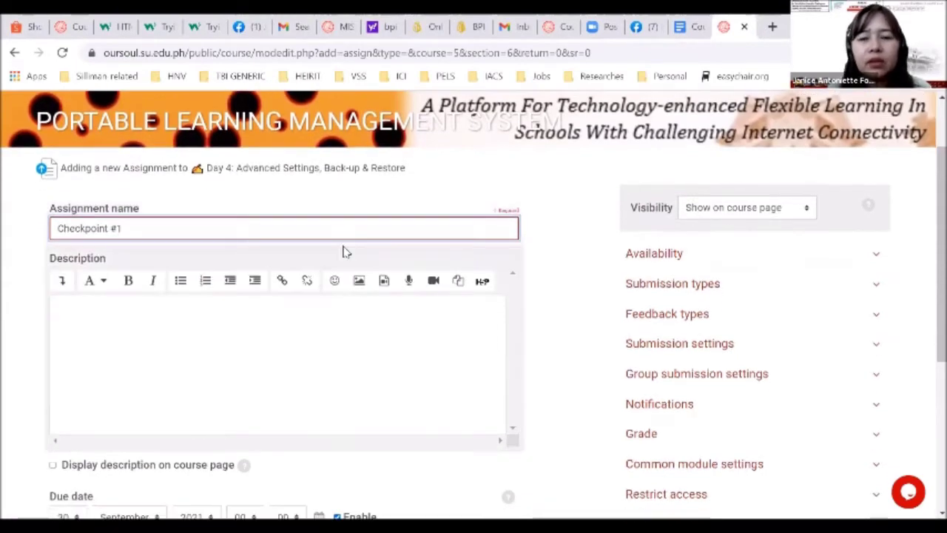
Expand Availability and keep submissions opening 23 September and due 30 September
click(628, 256)
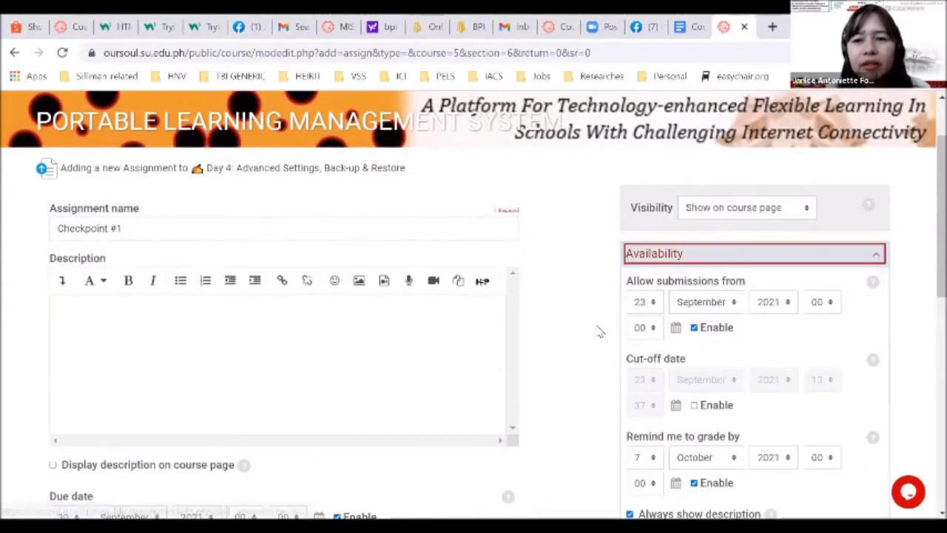
scroll(599, 330, down, 1)
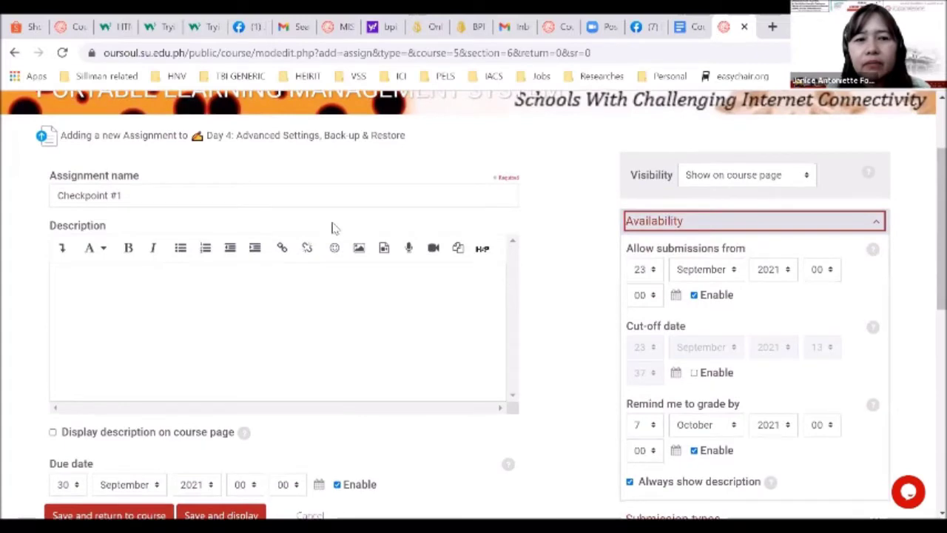
scroll(450, 317, down, 2)
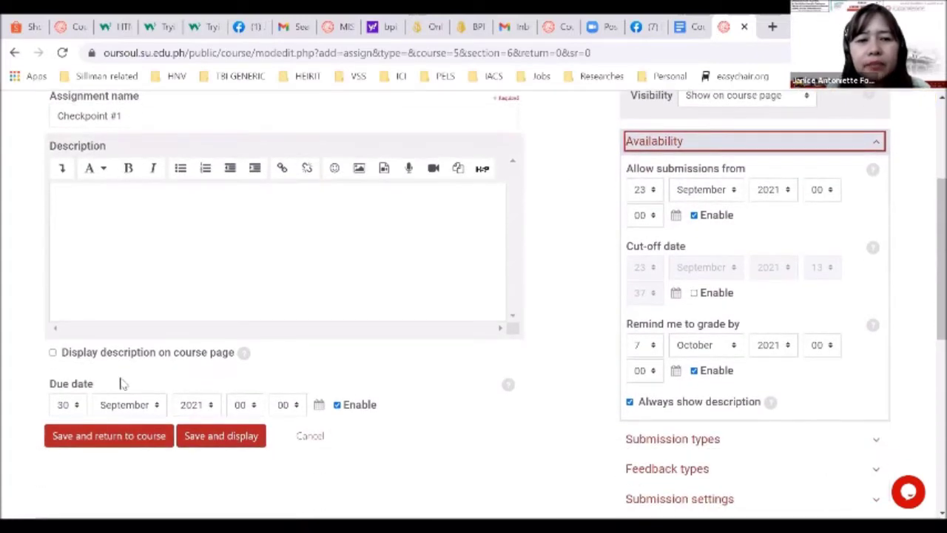
click(80, 406)
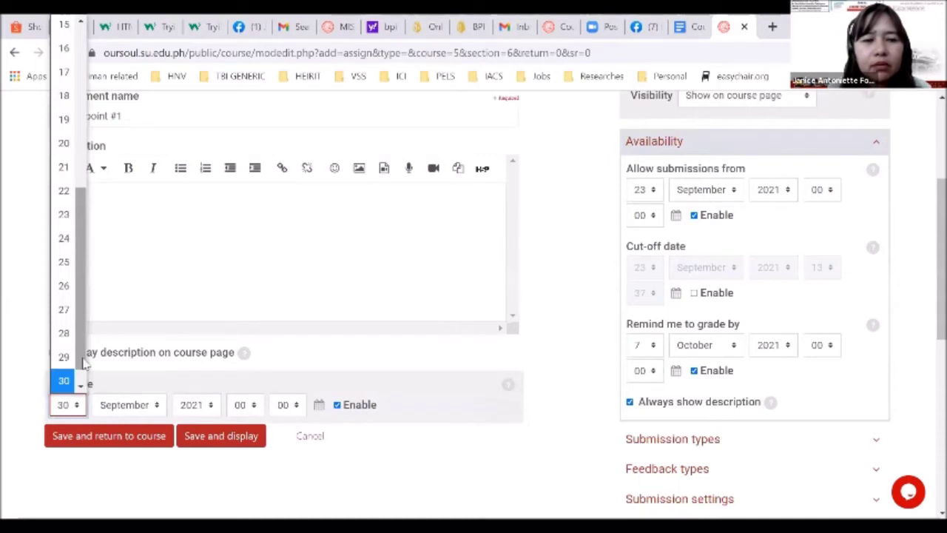
click(572, 272)
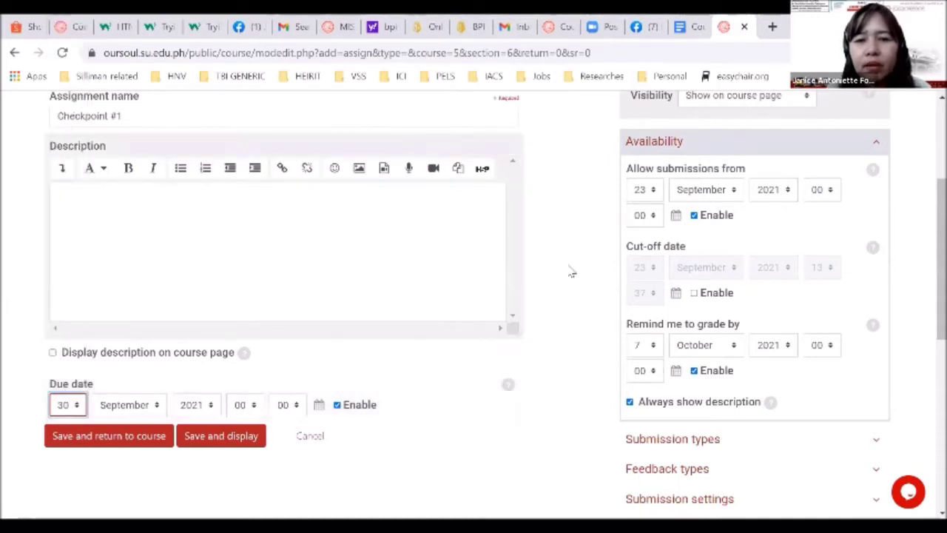
click(647, 189)
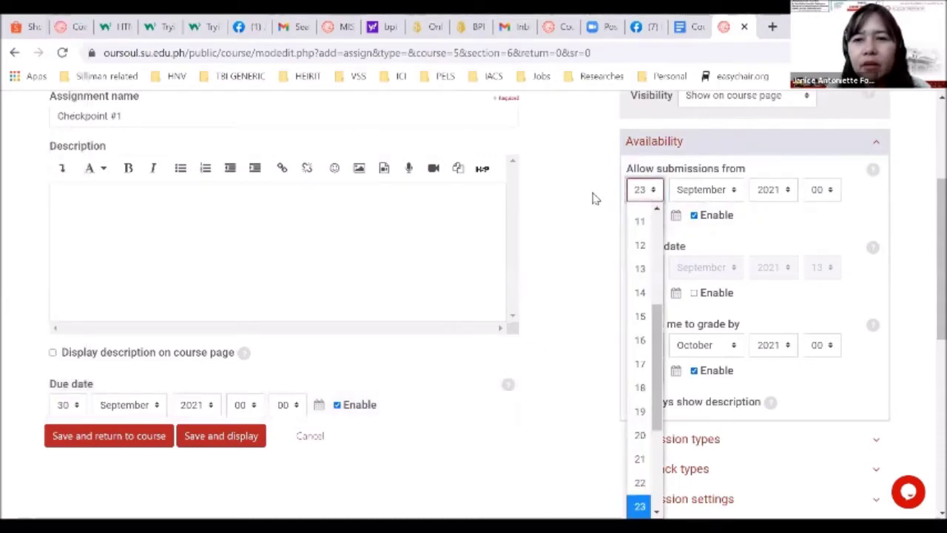
click(596, 198)
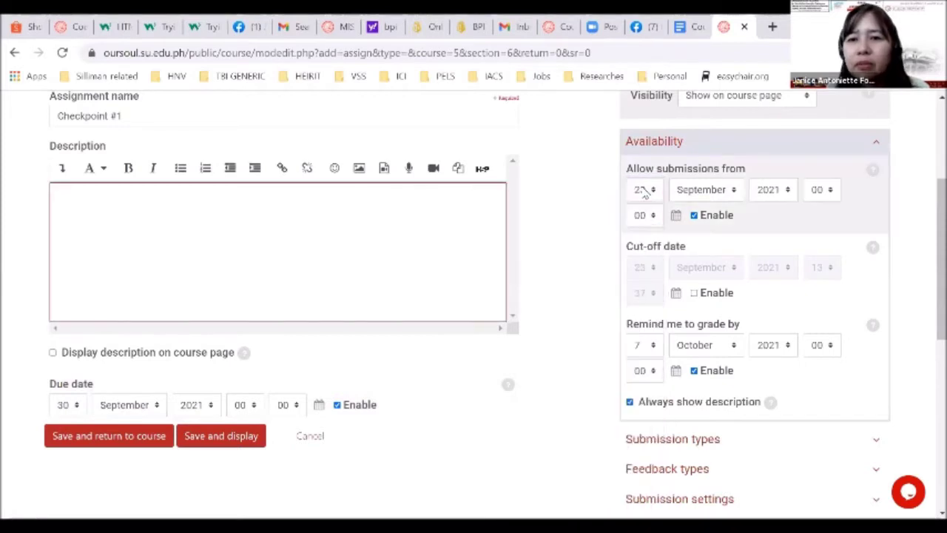
click(479, 273)
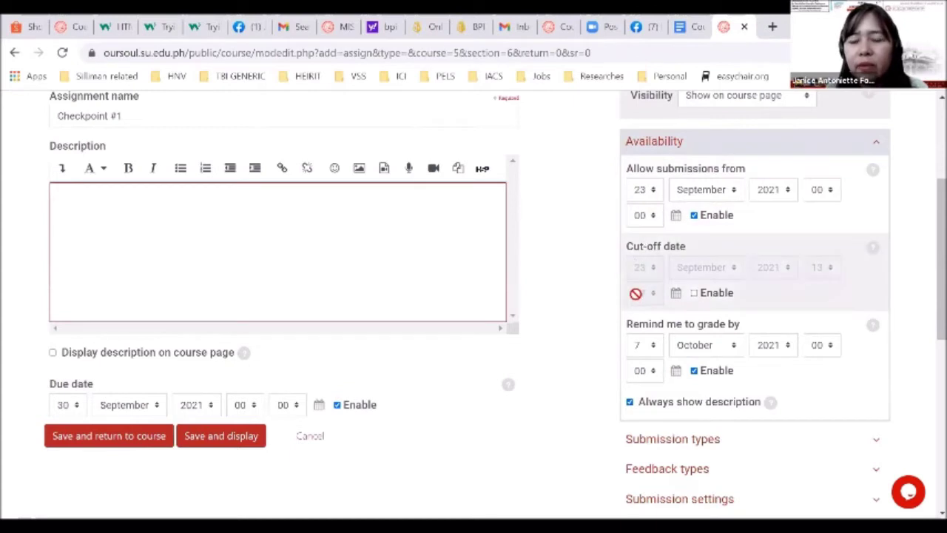
Turn off Remind me to grade by and enable a cut-off date of 5 October 2021, 00:00
click(707, 371)
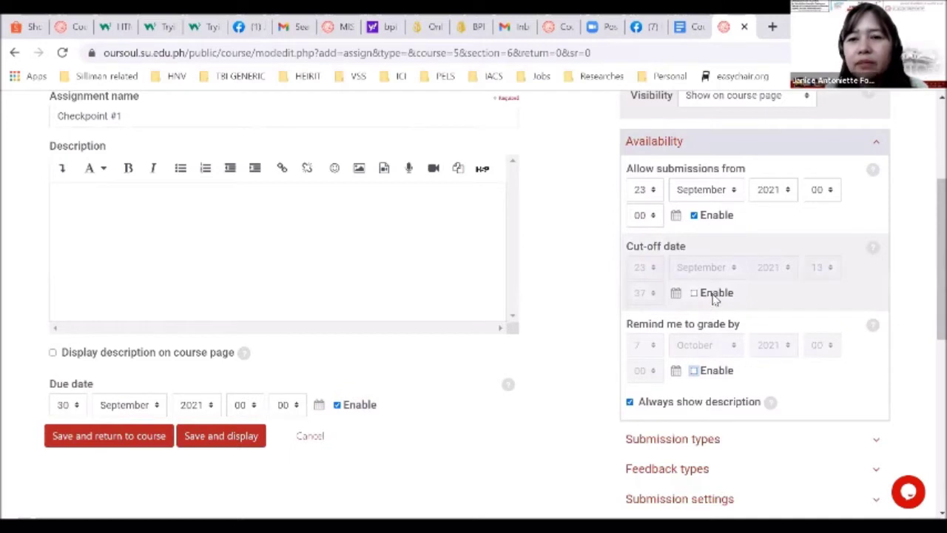
click(714, 295)
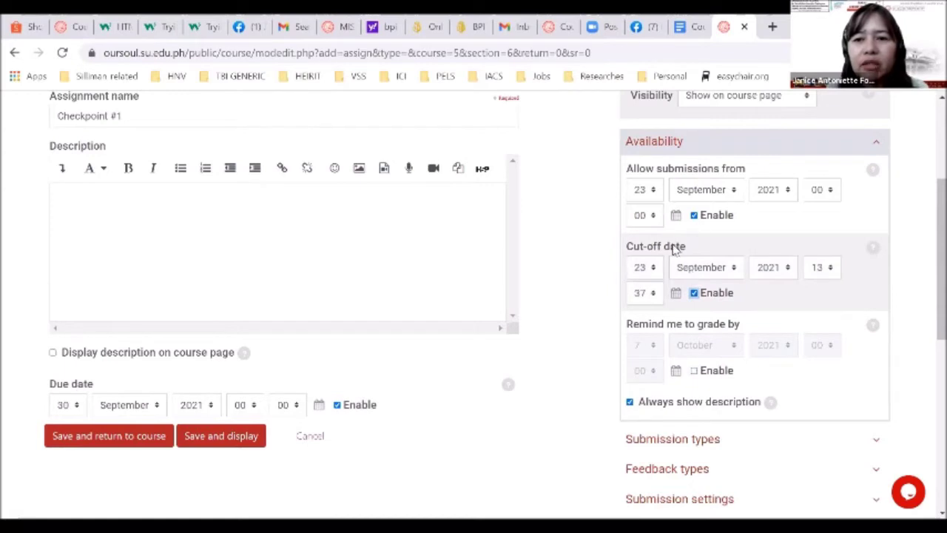
click(651, 268)
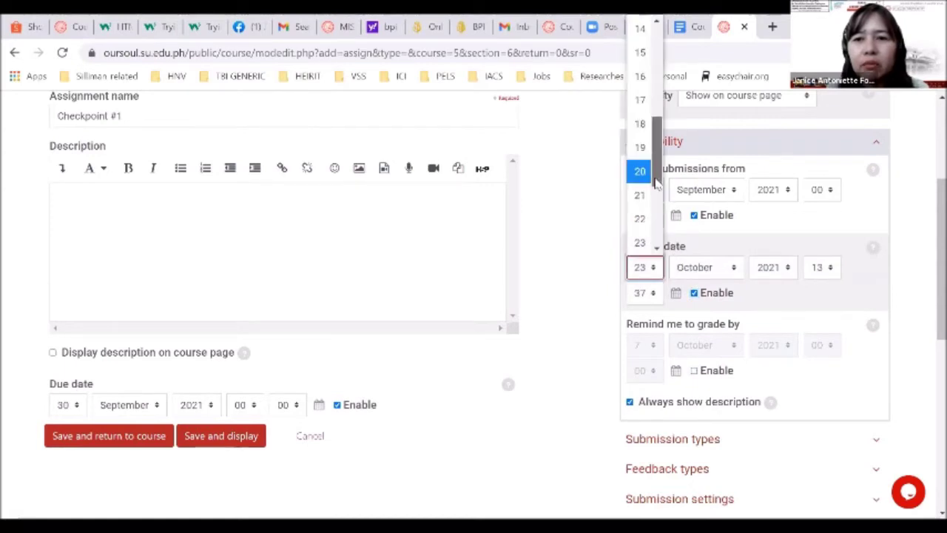
drag(656, 159, 655, 99)
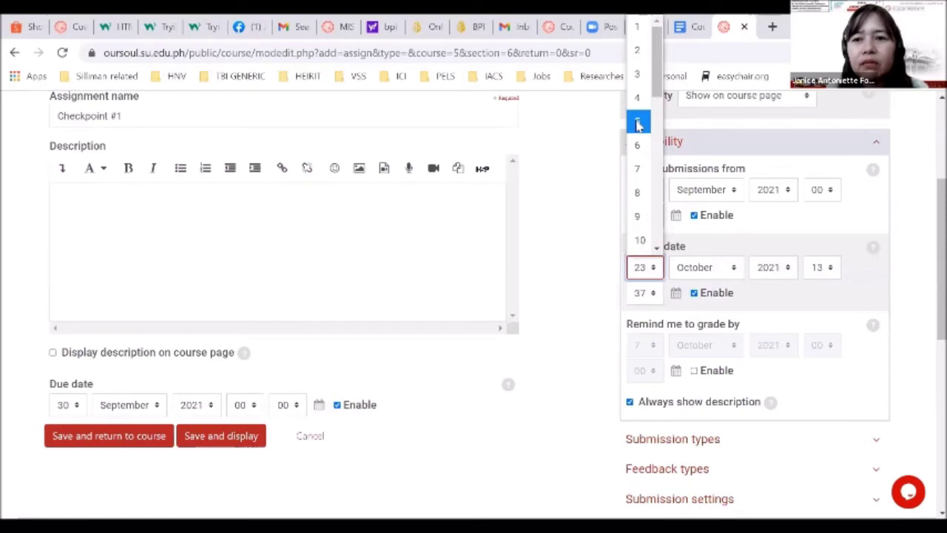
click(639, 124)
click(819, 272)
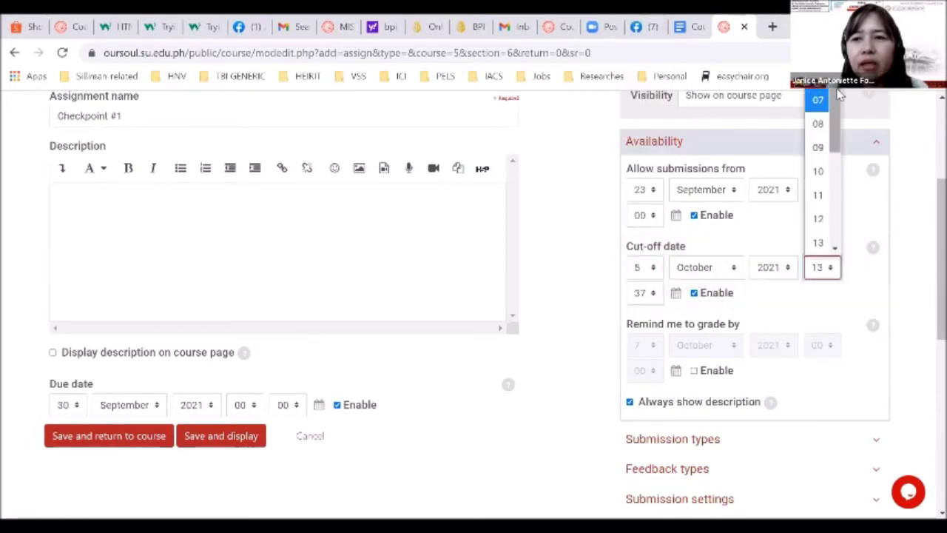
drag(835, 133, 835, 104)
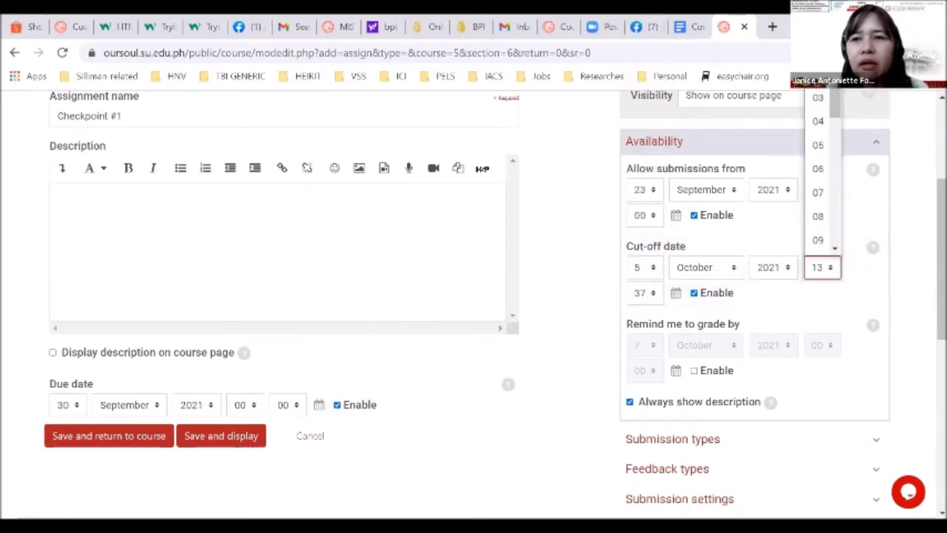
key(0)
key(Return)
click(643, 292)
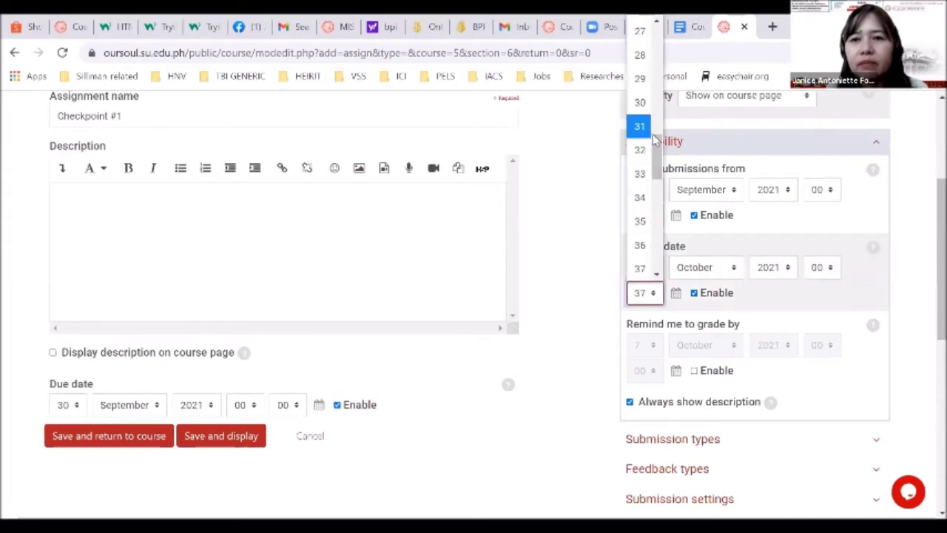
drag(661, 150, 657, 30)
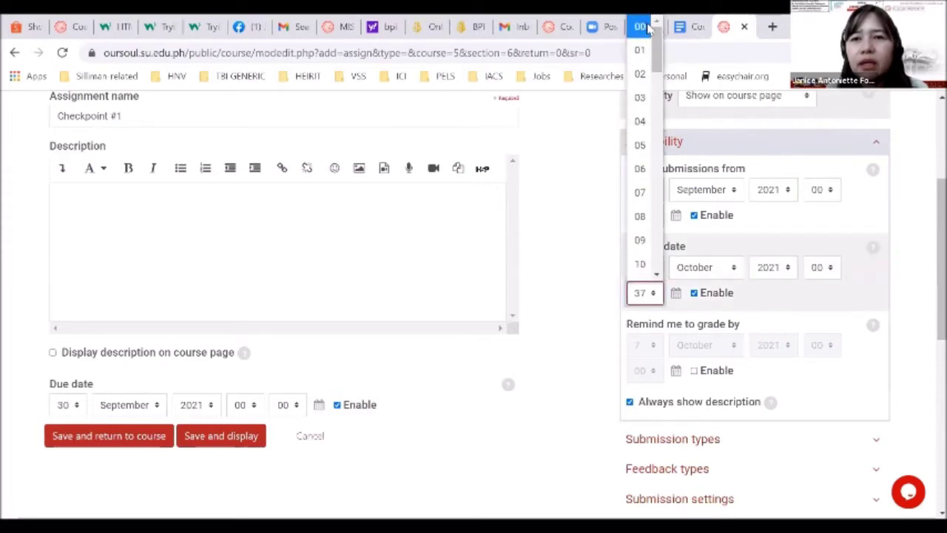
click(646, 27)
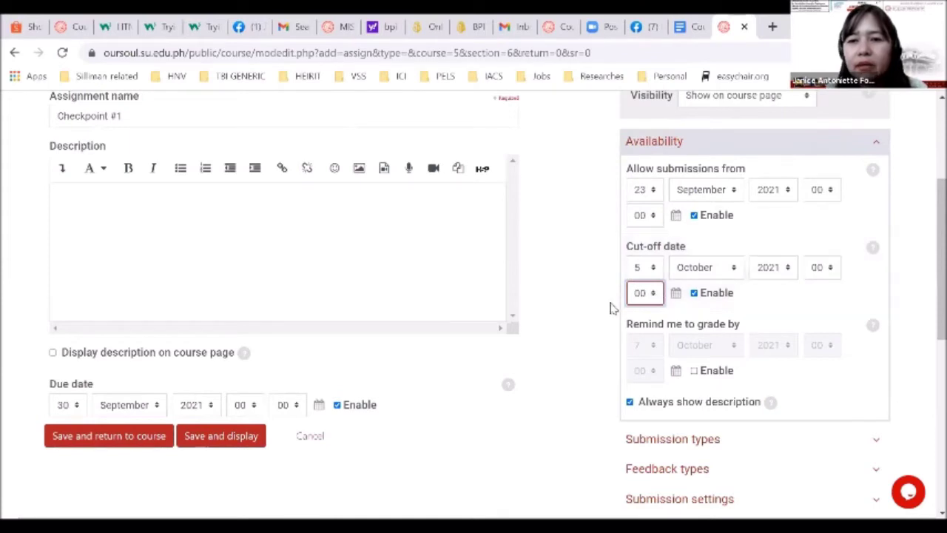
scroll(611, 308, down, 2)
scroll(611, 307, down, 1)
click(642, 302)
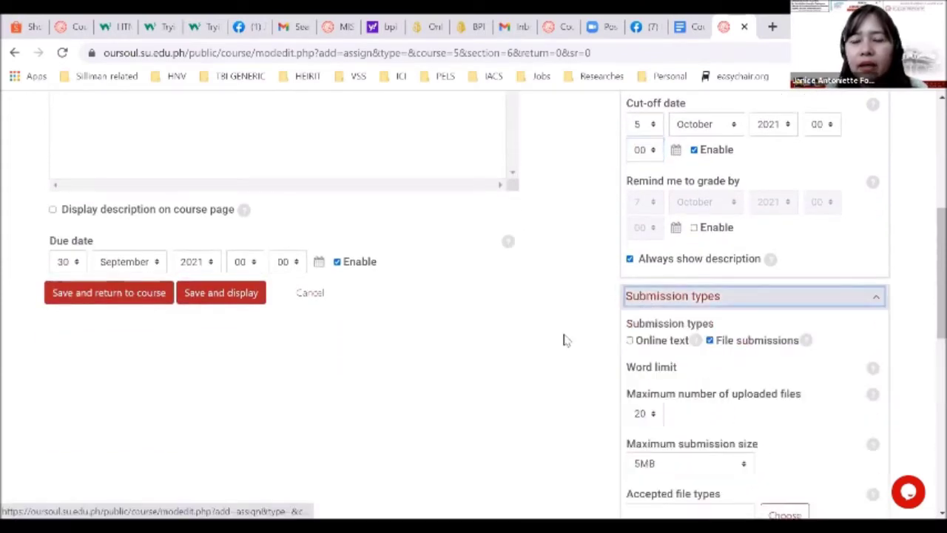
Submit the Checkpoint #1 form and get the error that the cut-off precedes the due date
scroll(563, 339, down, 1)
scroll(564, 340, down, 1)
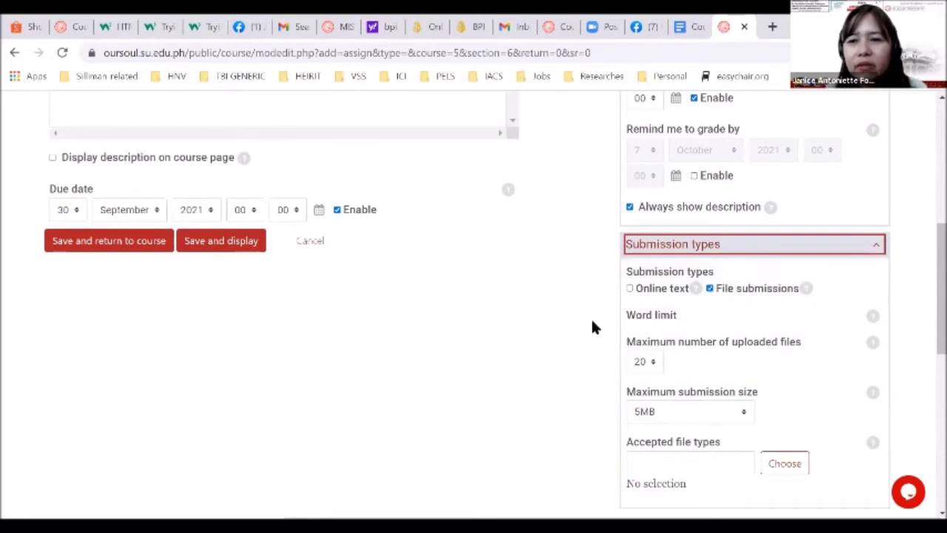
key(Return)
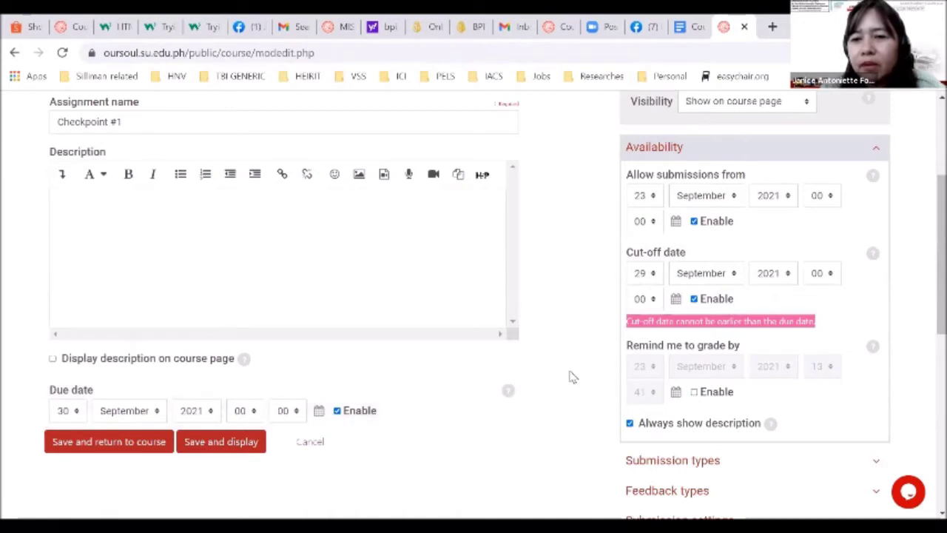
Change the cut-off date from 29 September to 30 October 2021
scroll(571, 376, down, 1)
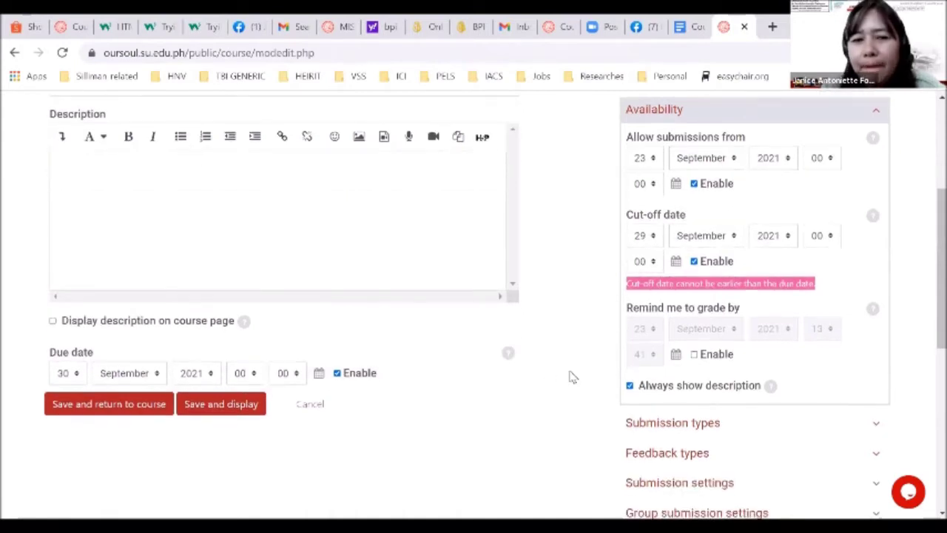
click(692, 236)
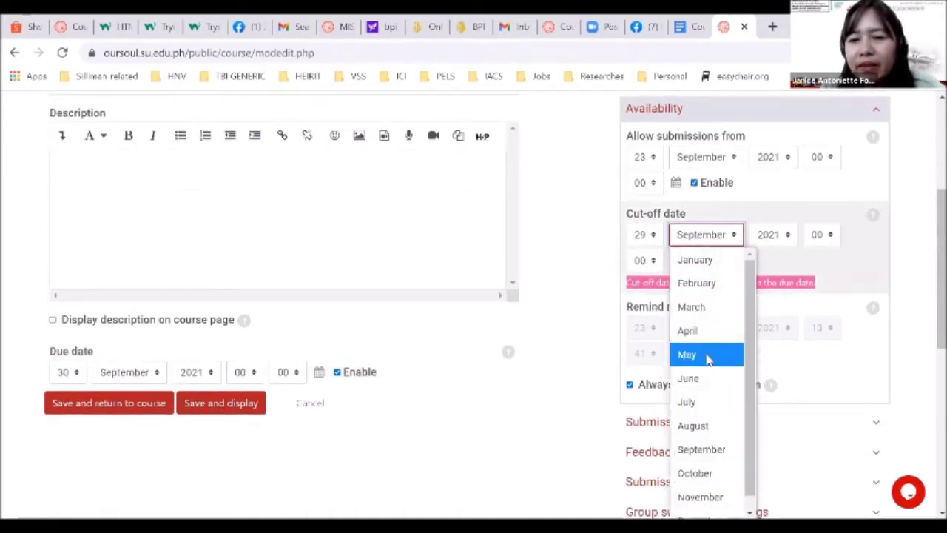
scroll(708, 361, down, 1)
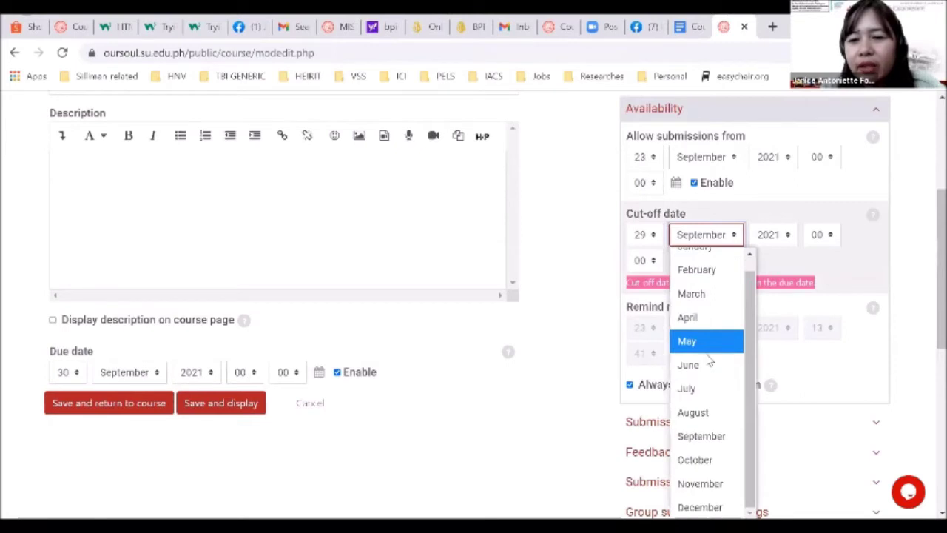
click(696, 459)
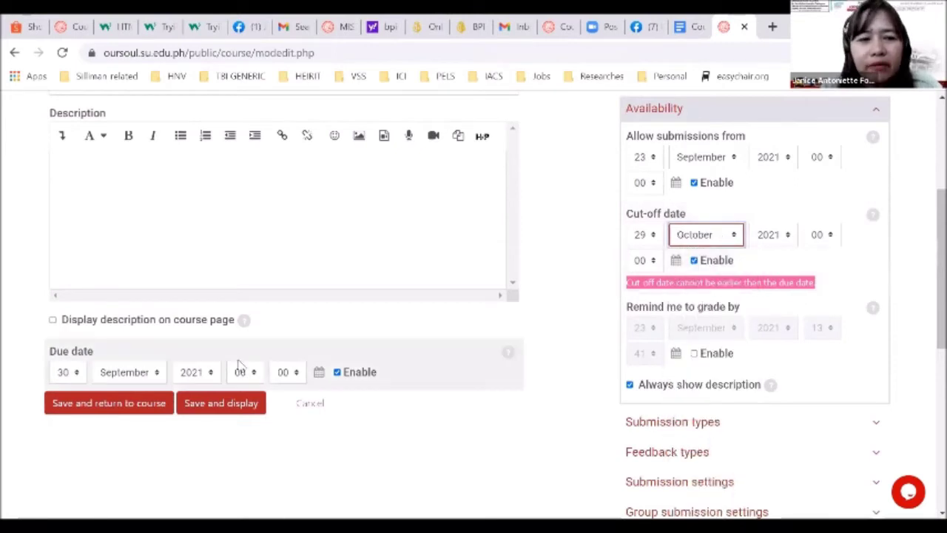
click(650, 242)
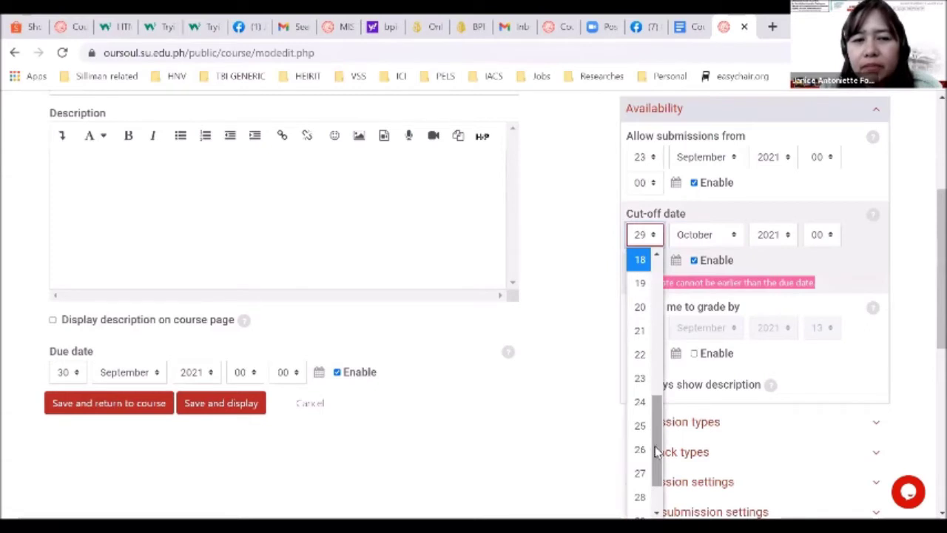
drag(658, 458, 658, 495)
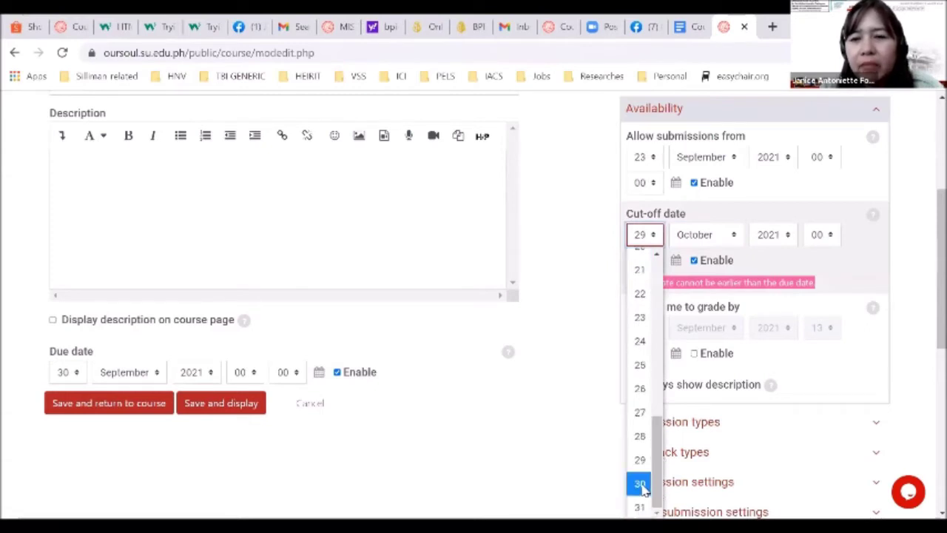
click(640, 485)
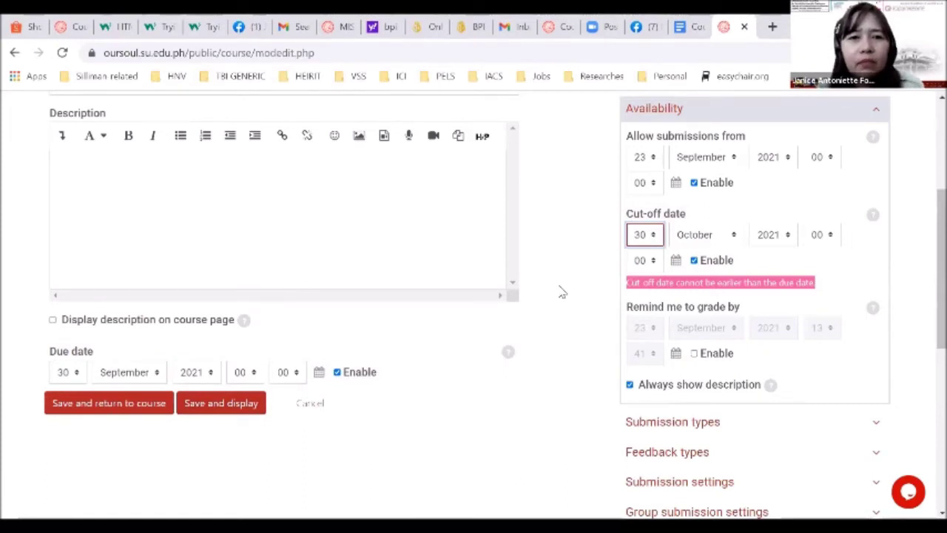
click(563, 293)
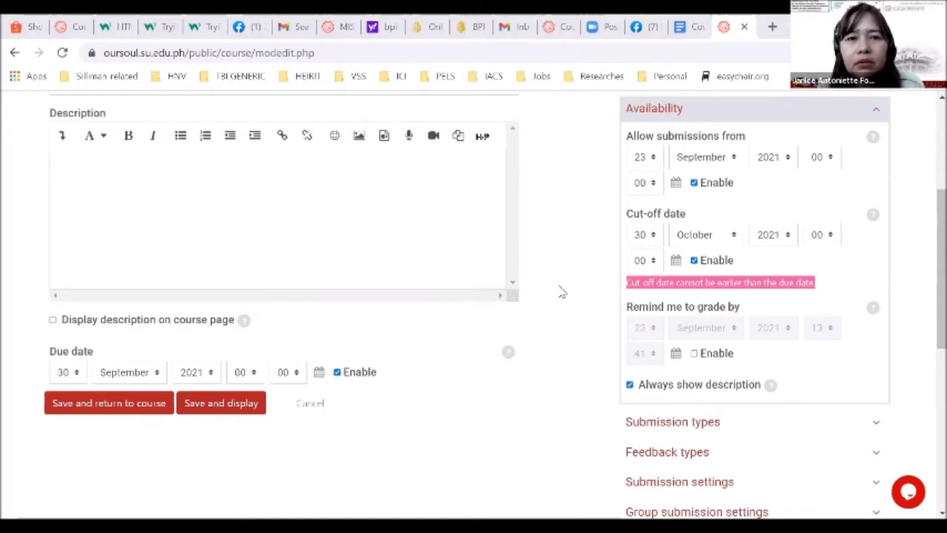
scroll(536, 335, down, 2)
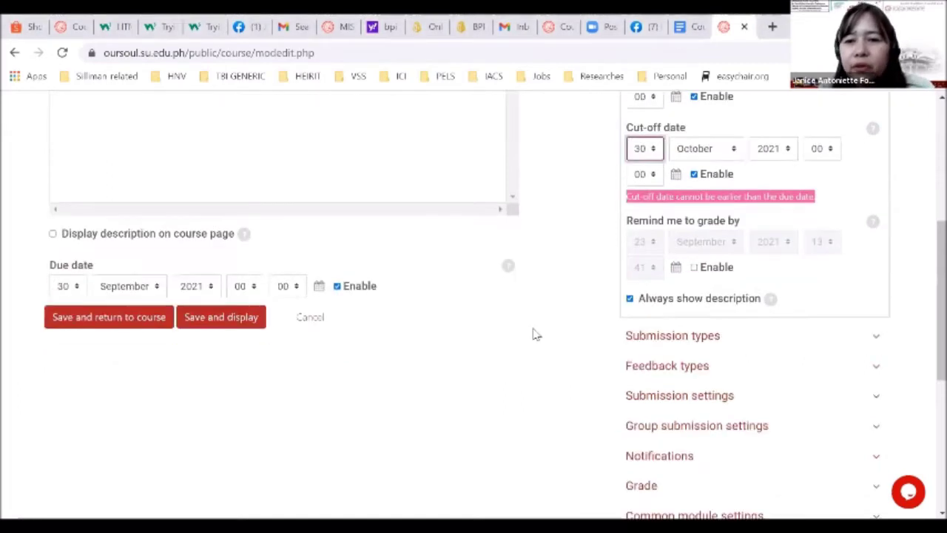
Expand Submission types and limit uploaded files to a maximum of 1
click(668, 339)
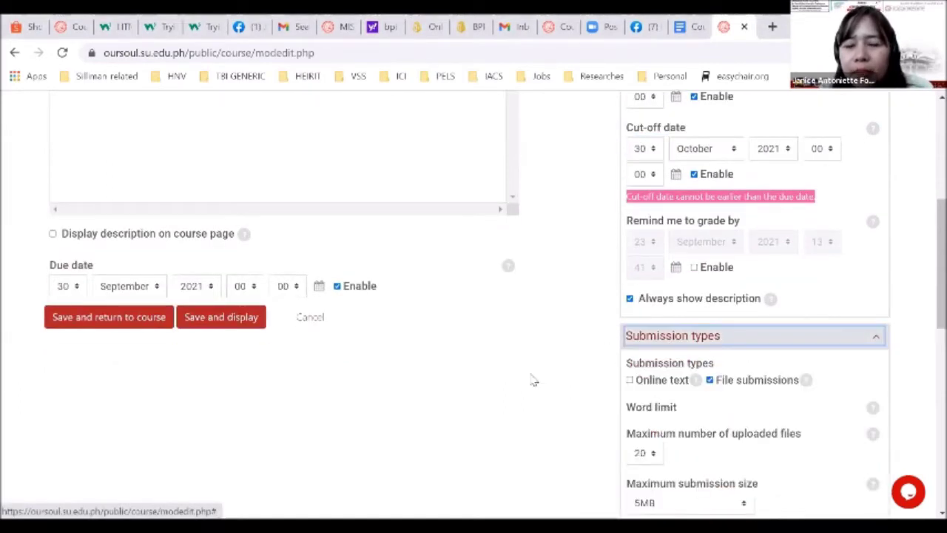
scroll(534, 380, down, 2)
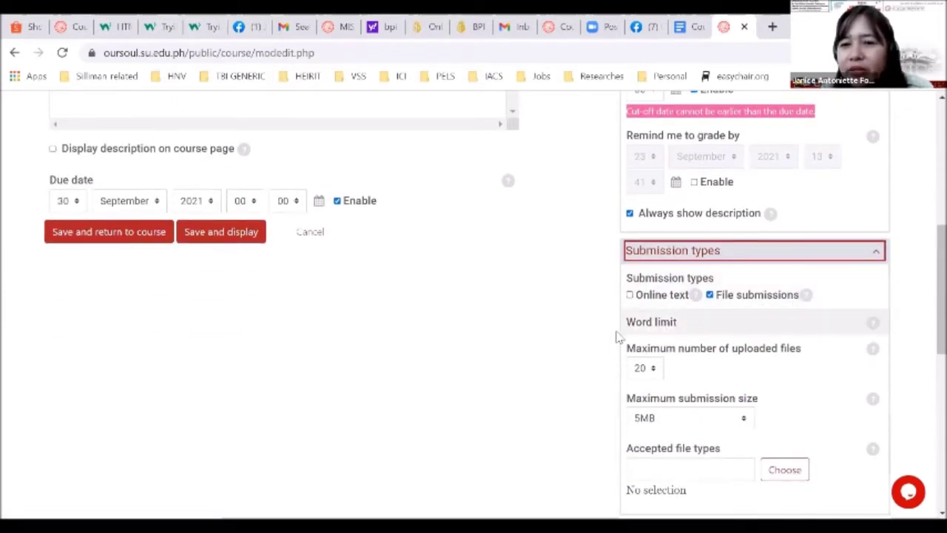
scroll(599, 348, down, 2)
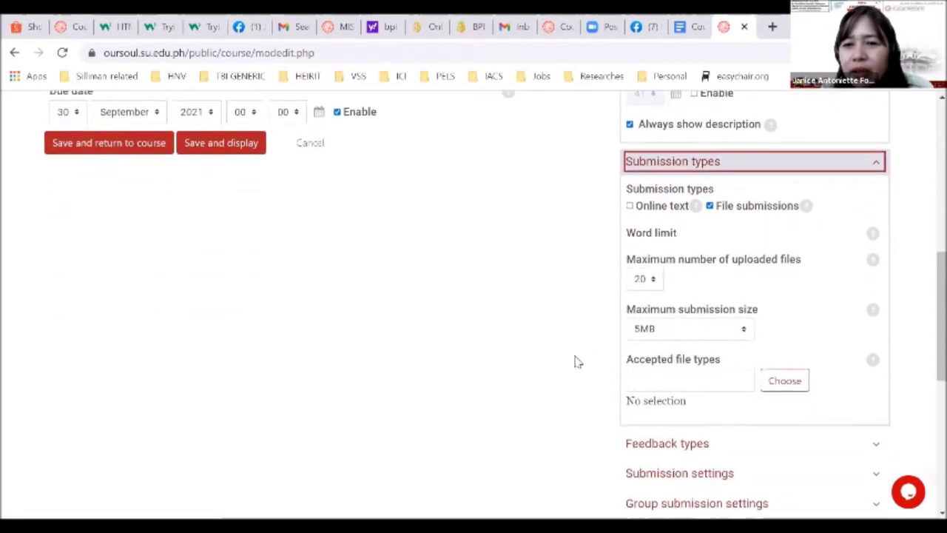
click(653, 288)
drag(668, 216, 664, 92)
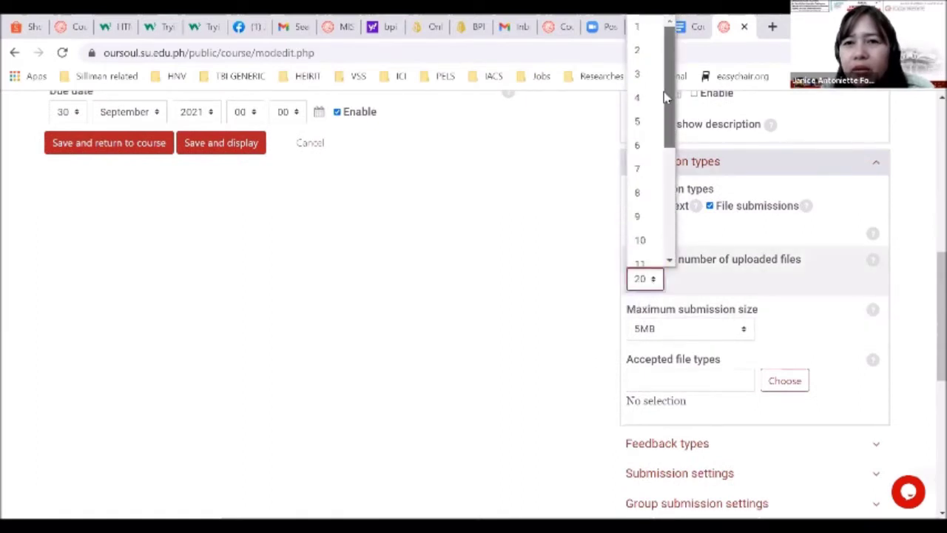
click(642, 34)
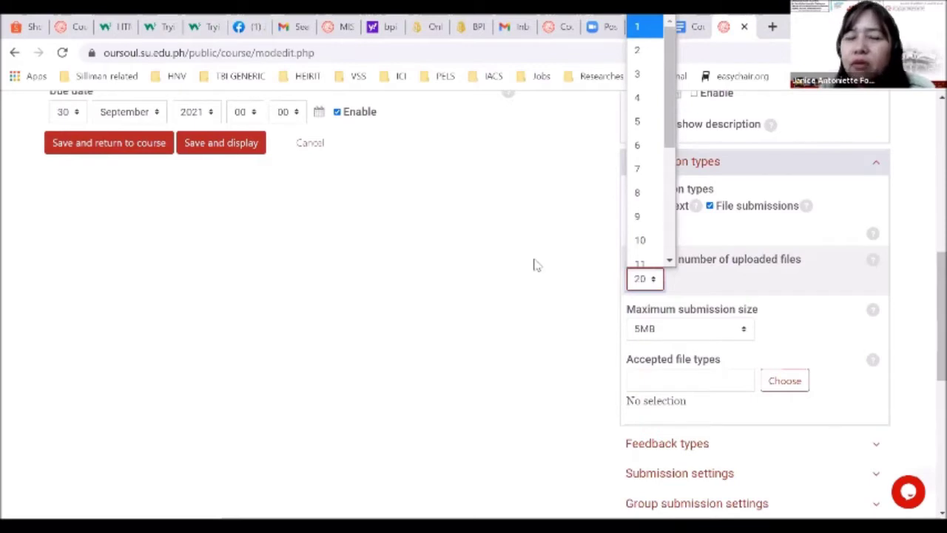
Restrict accepted file types to Audio files only
scroll(536, 265, up, 1)
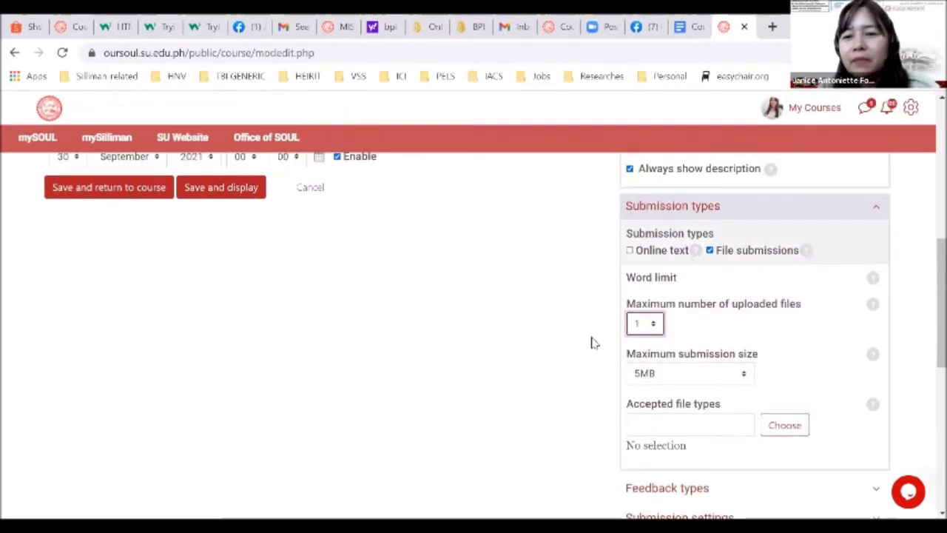
scroll(590, 338, down, 1)
click(773, 368)
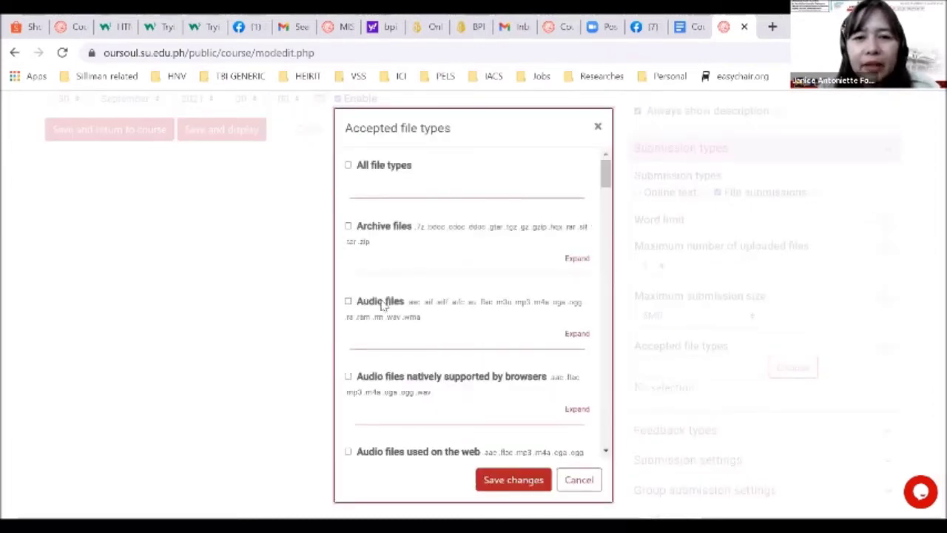
click(382, 301)
scroll(477, 366, down, 15)
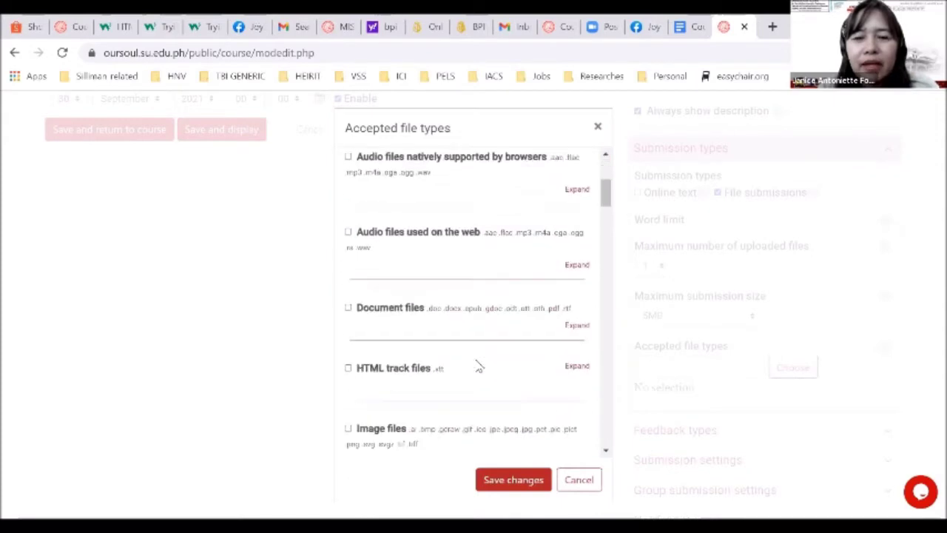
scroll(477, 366, down, 10)
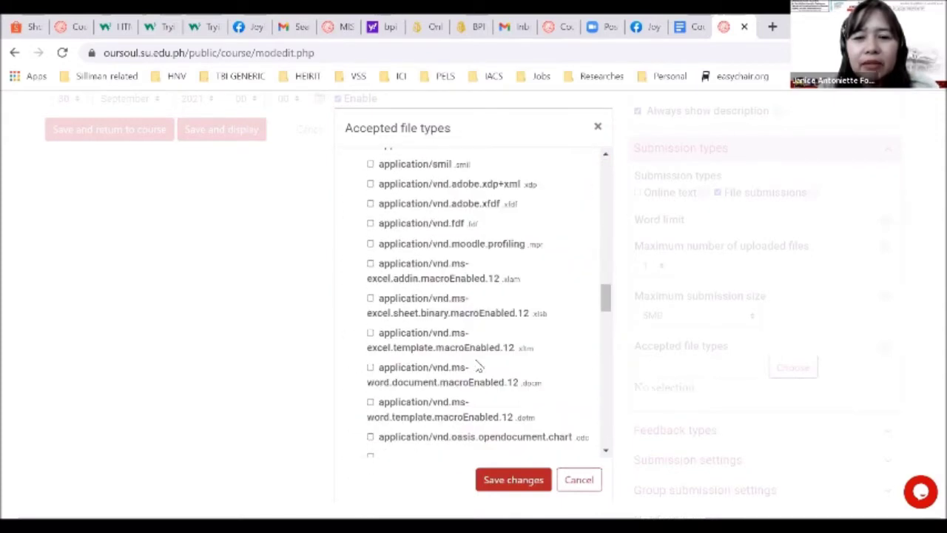
click(509, 485)
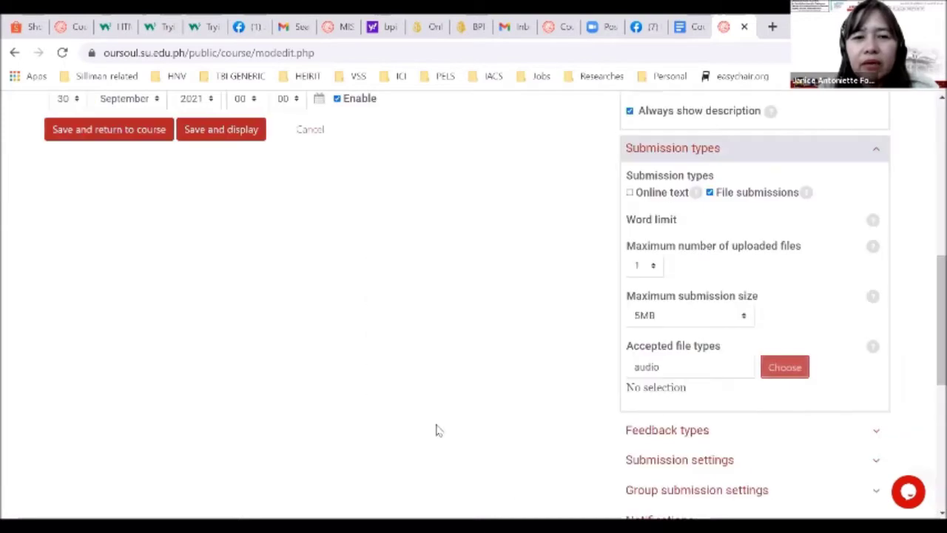
scroll(436, 430, up, 6)
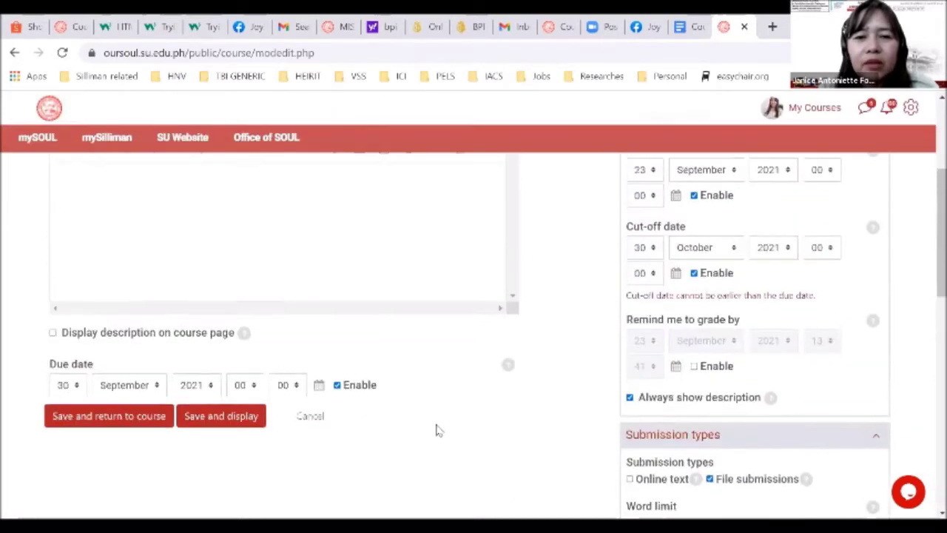
Write the description 'Submit your recording during the interview portion with your respondent'
click(253, 316)
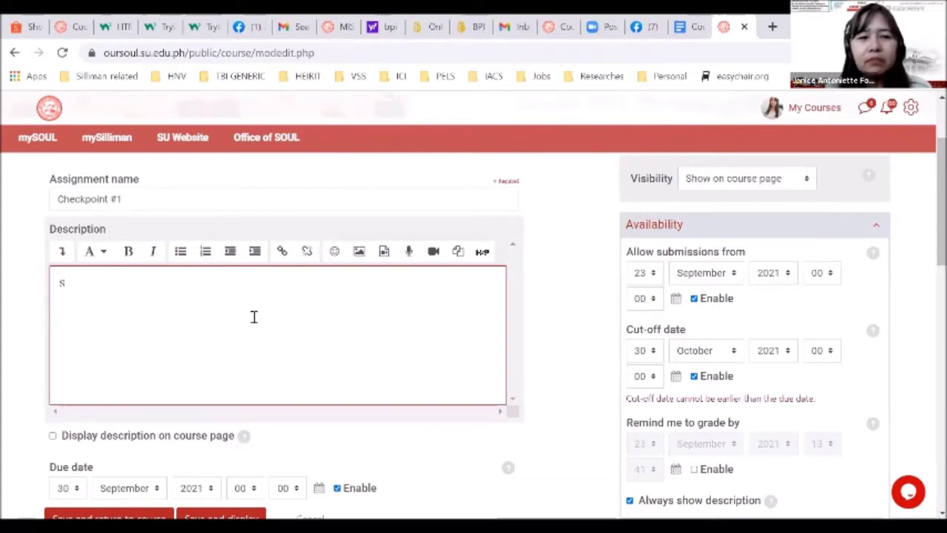
text(Ubm)
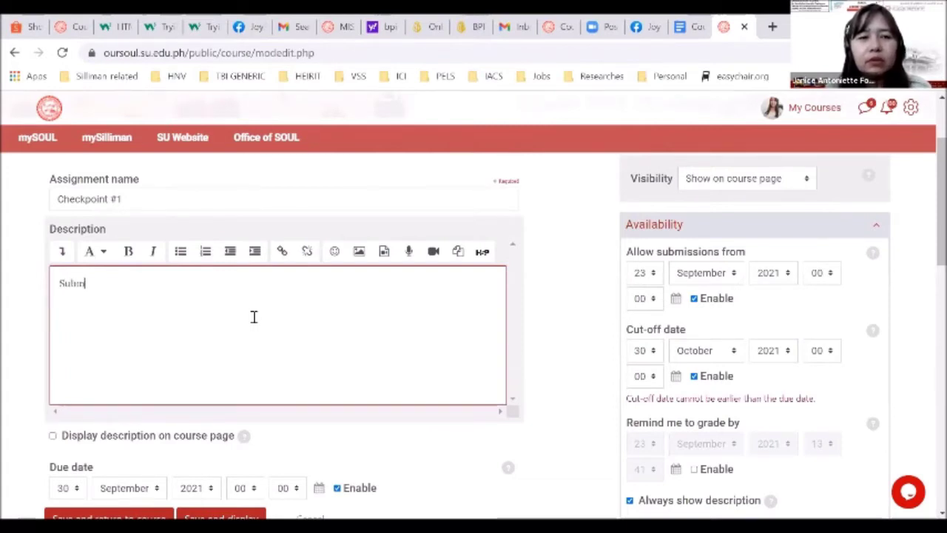
text(it your recording during leb in)
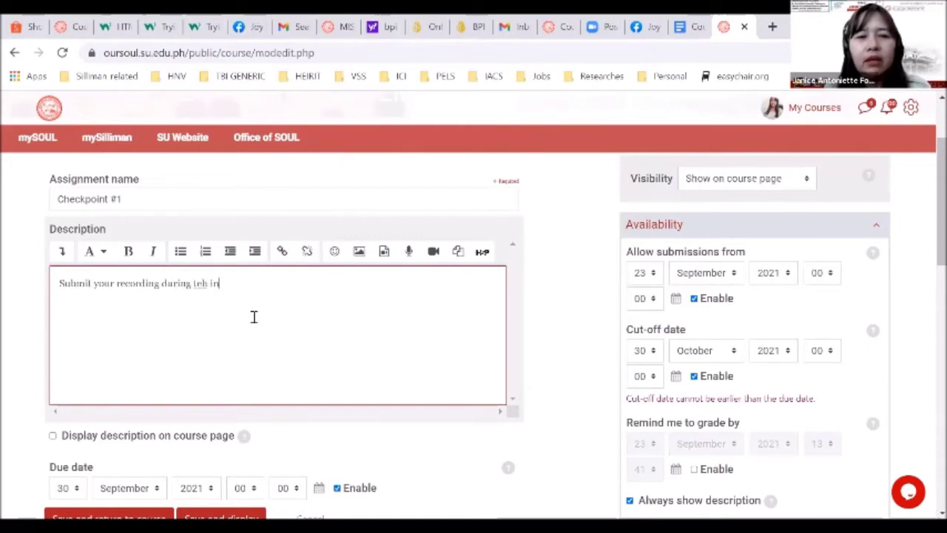
key(BackSpace)
key(BackSpace)
text(he interv)
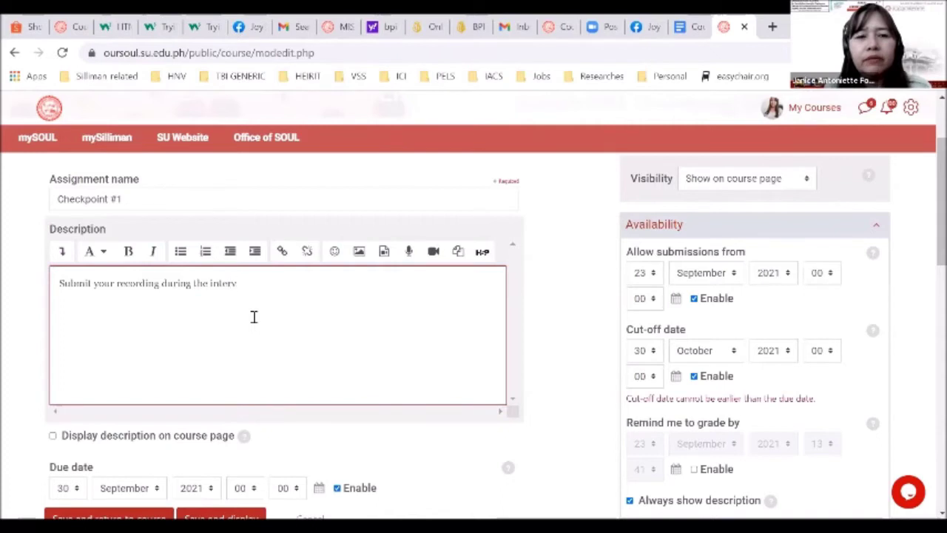
key(BackSpace)
key(BackSpace)
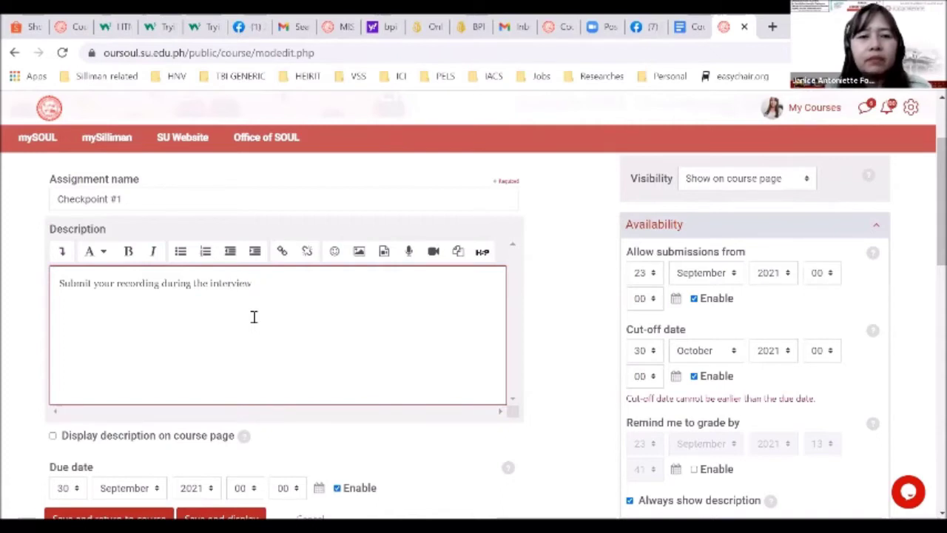
text(port)
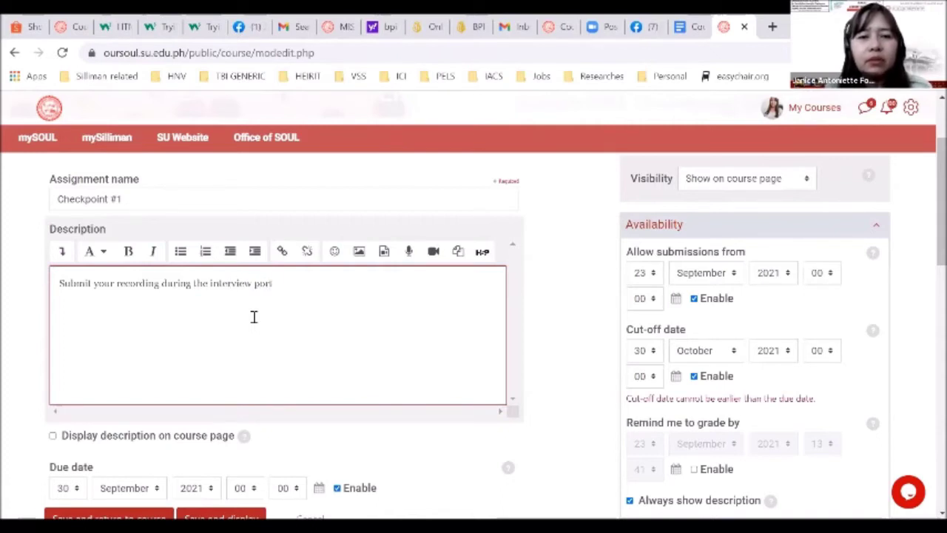
text(ion of)
key(BackSpace)
key(BackSpace)
text(with )
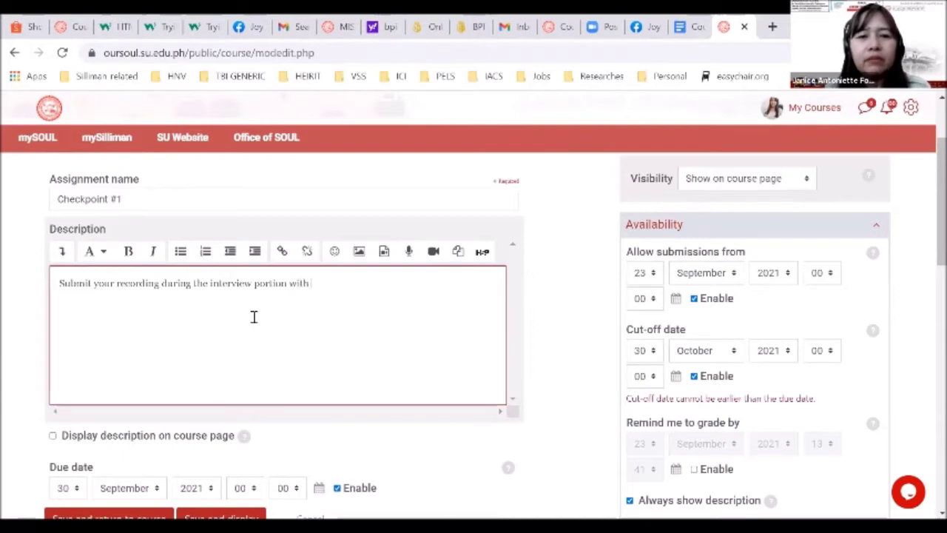
text(your respondent)
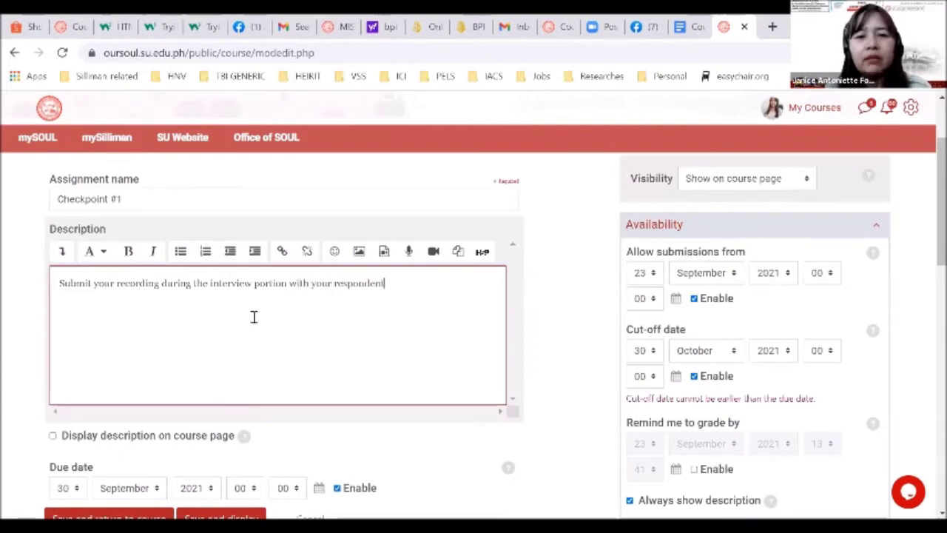
scroll(254, 316, down, 1)
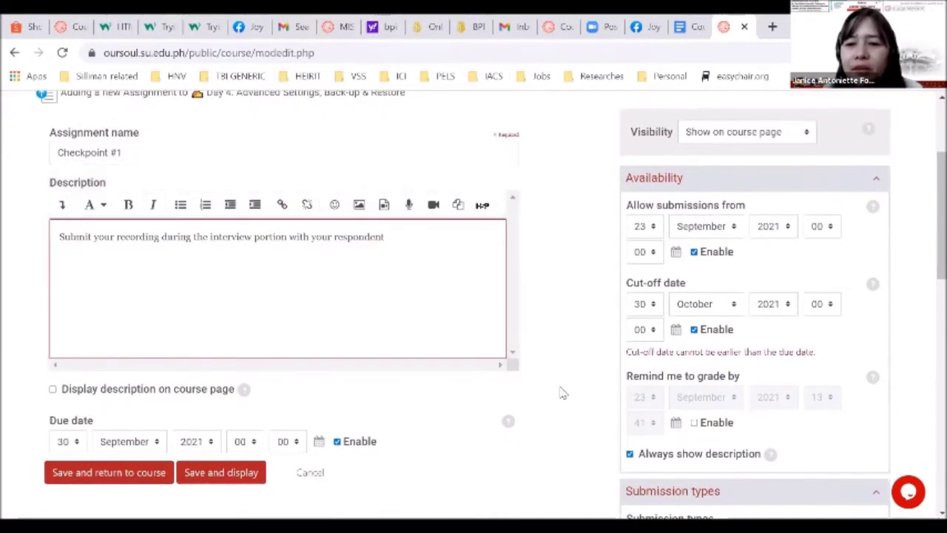
Keep the maximum submission size at 5MB
scroll(560, 393, down, 4)
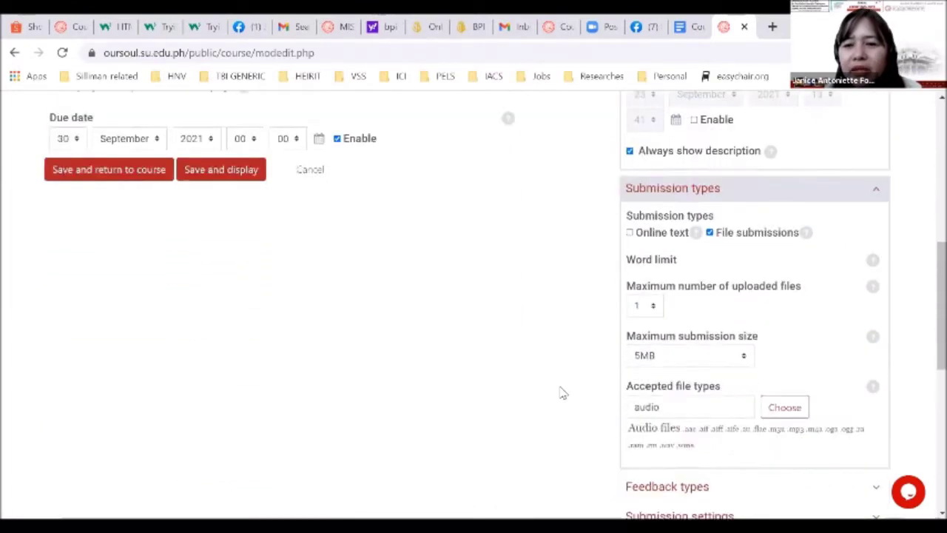
scroll(560, 393, down, 1)
scroll(560, 393, down, 1)
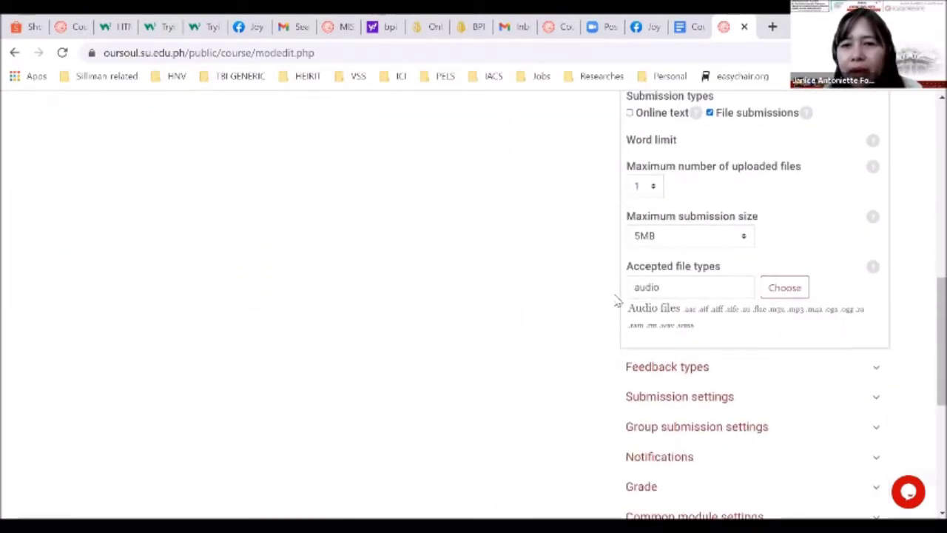
click(685, 237)
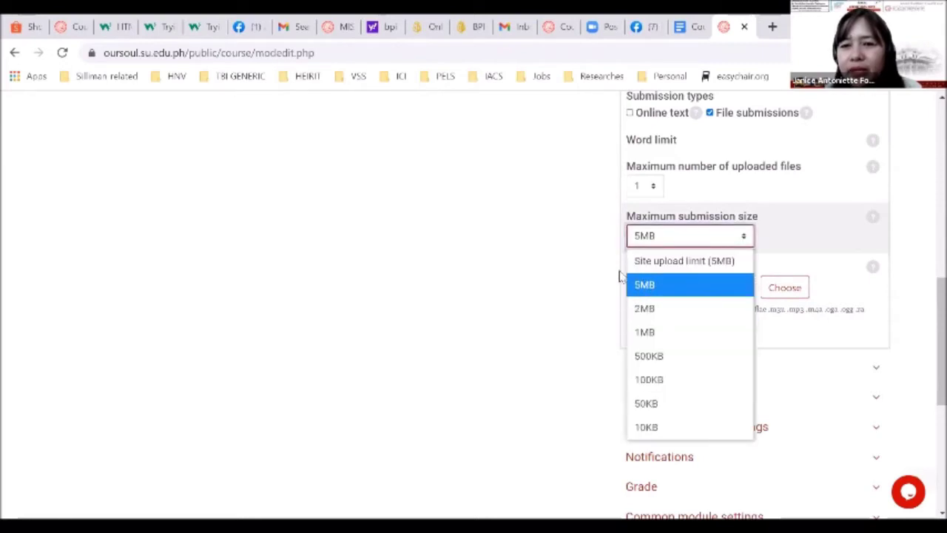
click(645, 285)
scroll(555, 311, down, 2)
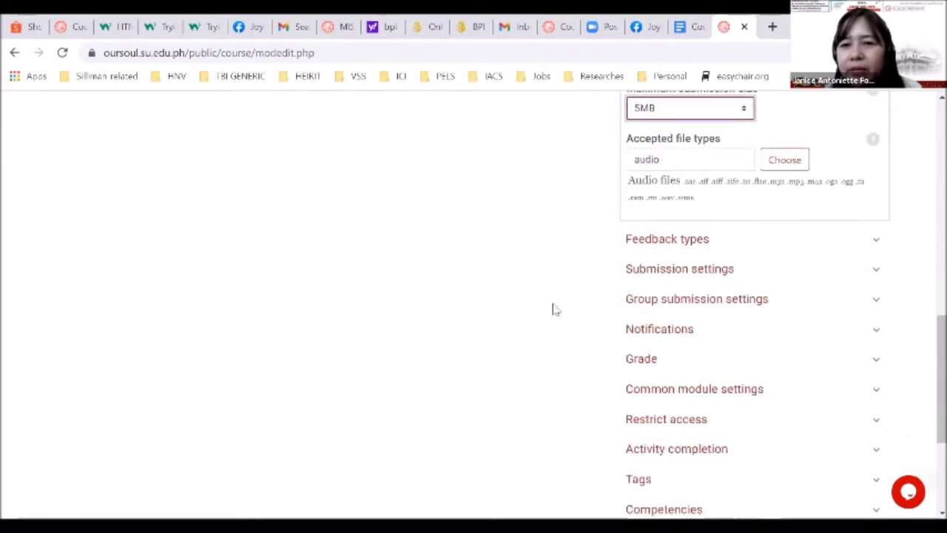
Expand the Feedback types, Submission settings and Grade sections
click(682, 250)
scroll(564, 306, down, 1)
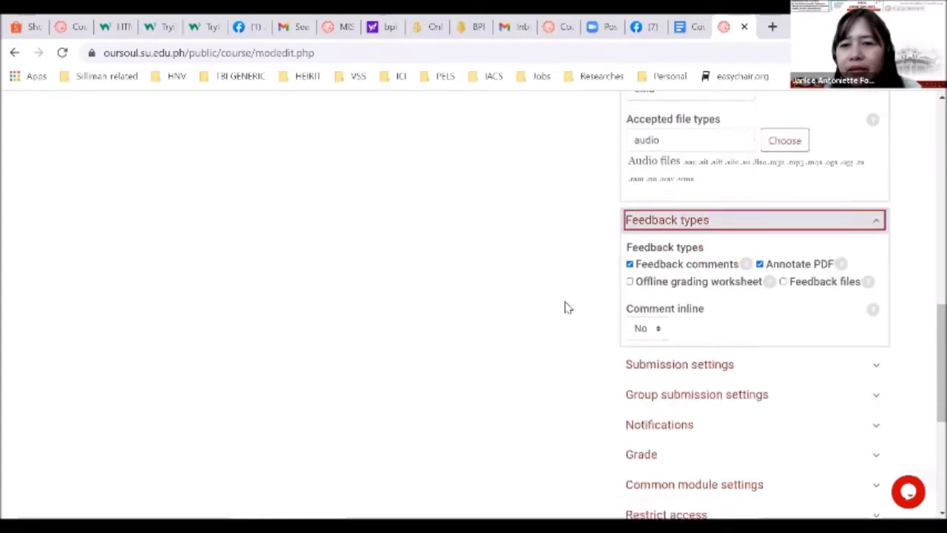
click(662, 318)
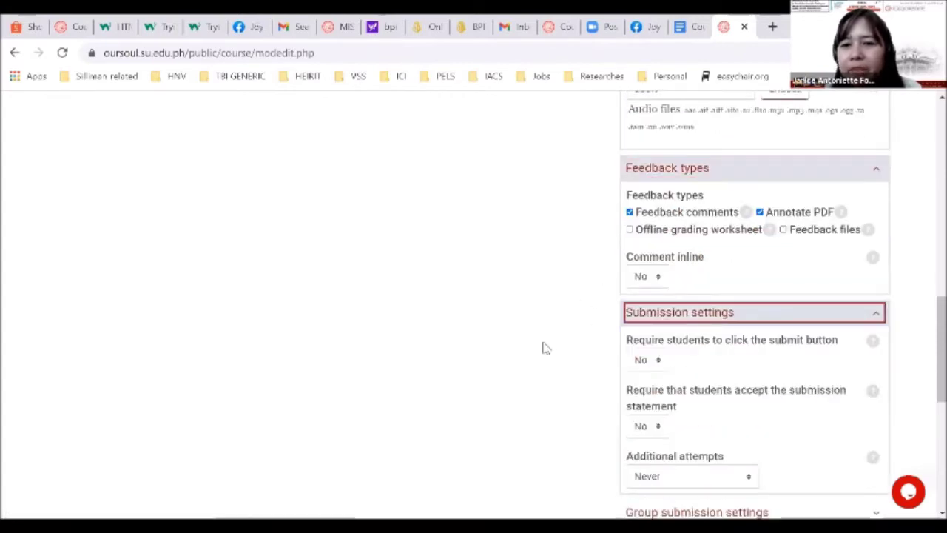
scroll(542, 348, down, 2)
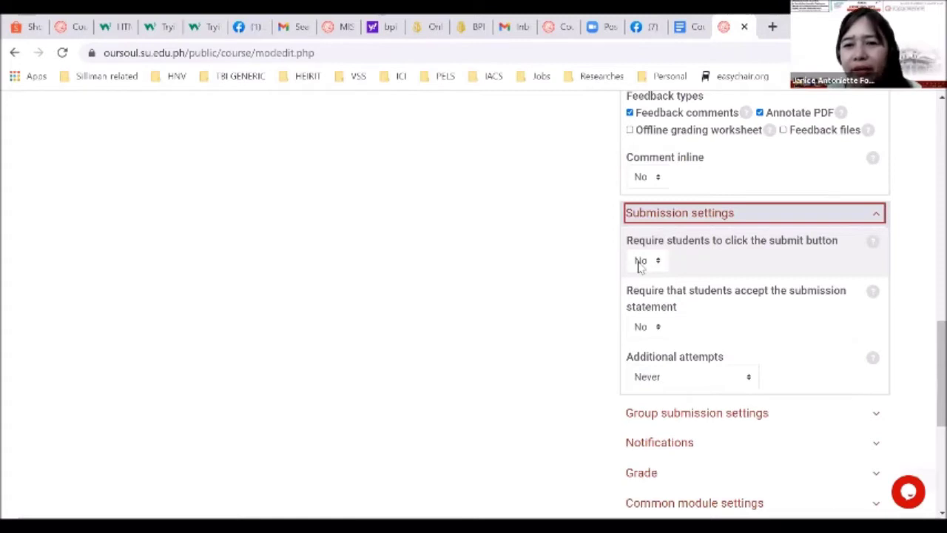
scroll(626, 276, down, 1)
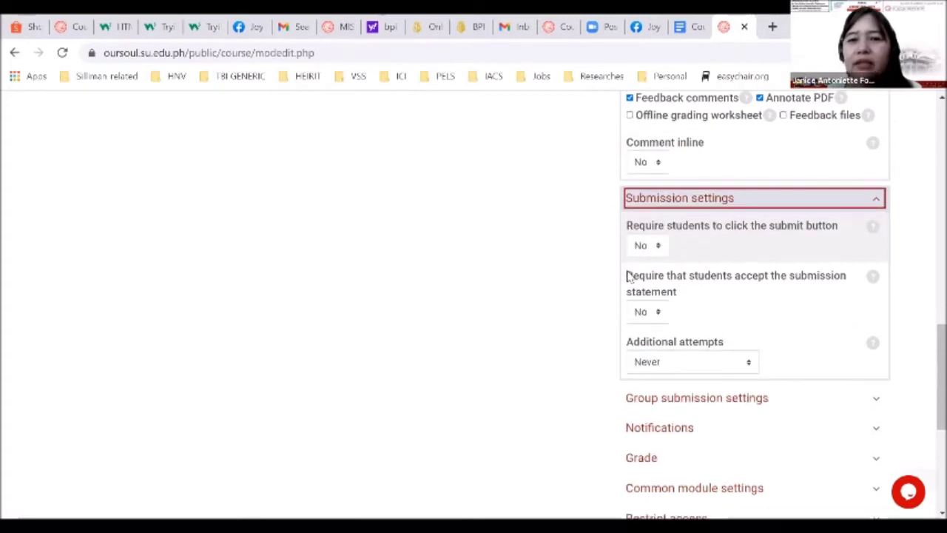
scroll(579, 296, down, 2)
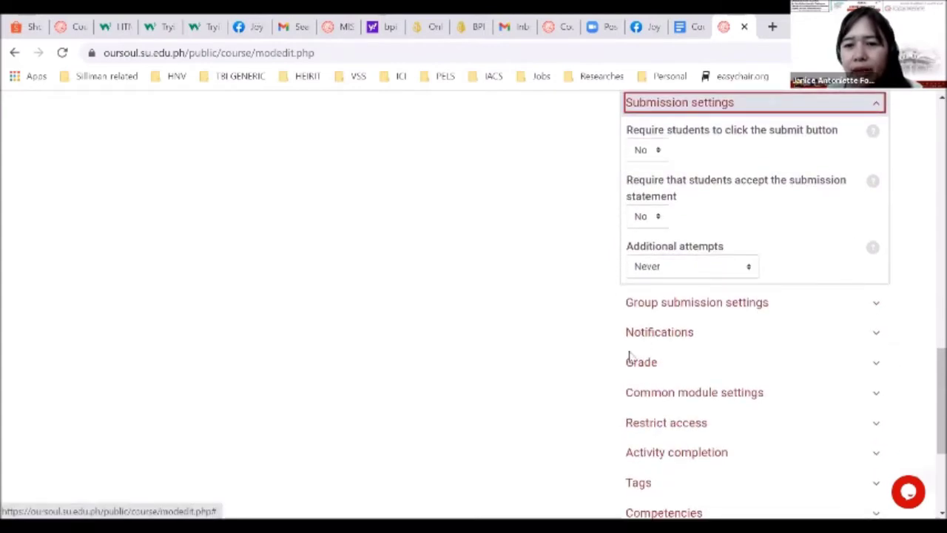
scroll(614, 365, down, 1)
click(650, 310)
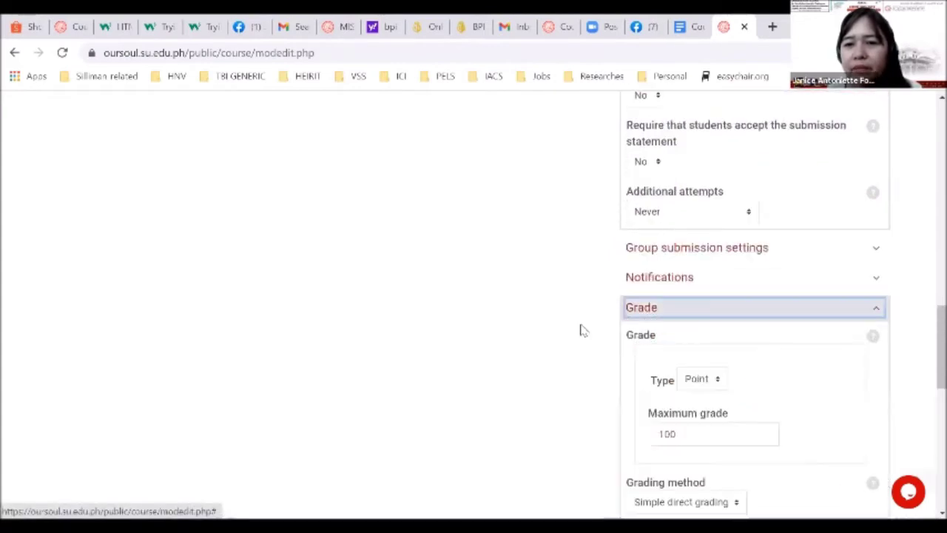
Switch the grade type to None and back to Point, with maximum grade 100
scroll(573, 332, down, 2)
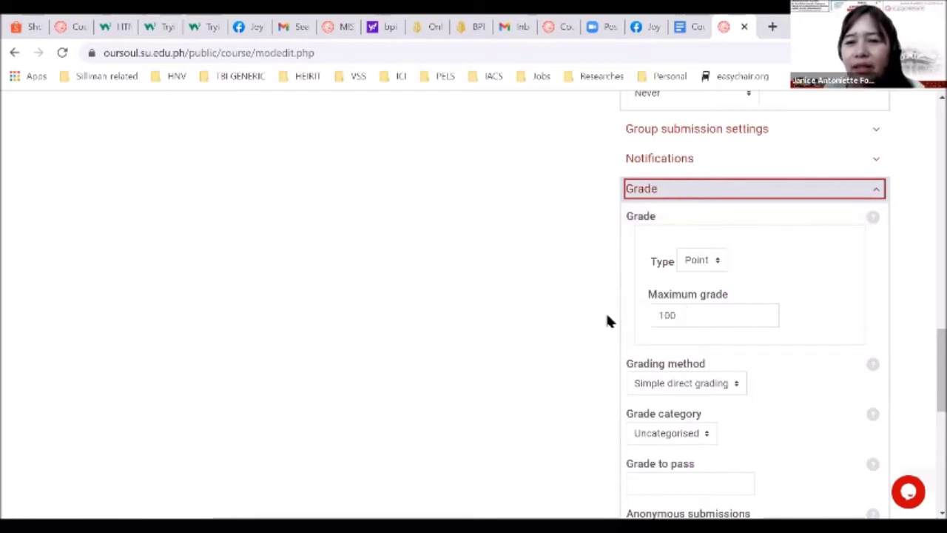
scroll(607, 320, down, 1)
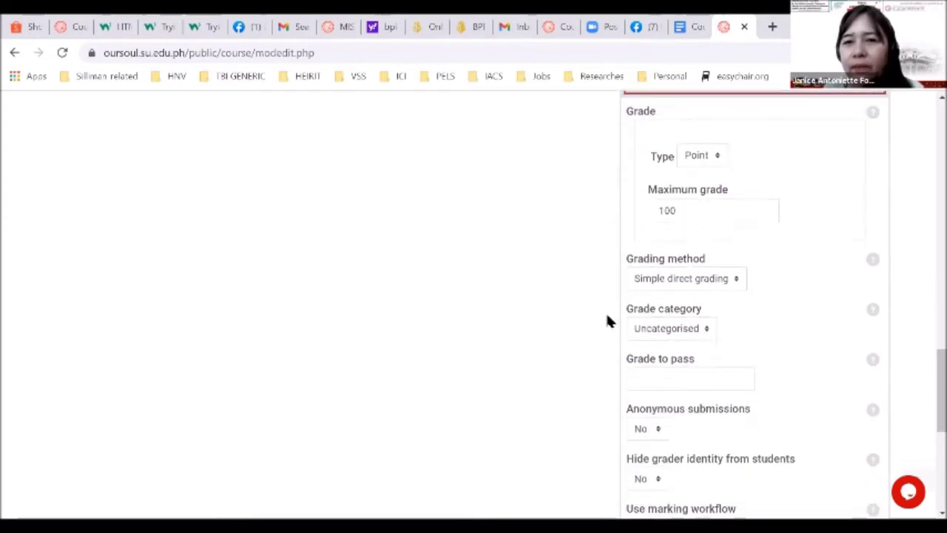
scroll(607, 321, up, 1)
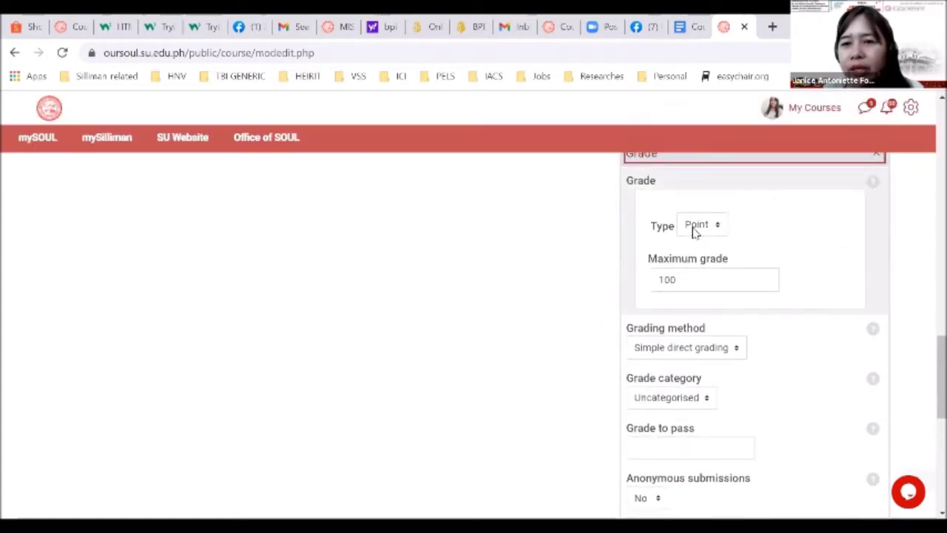
click(695, 226)
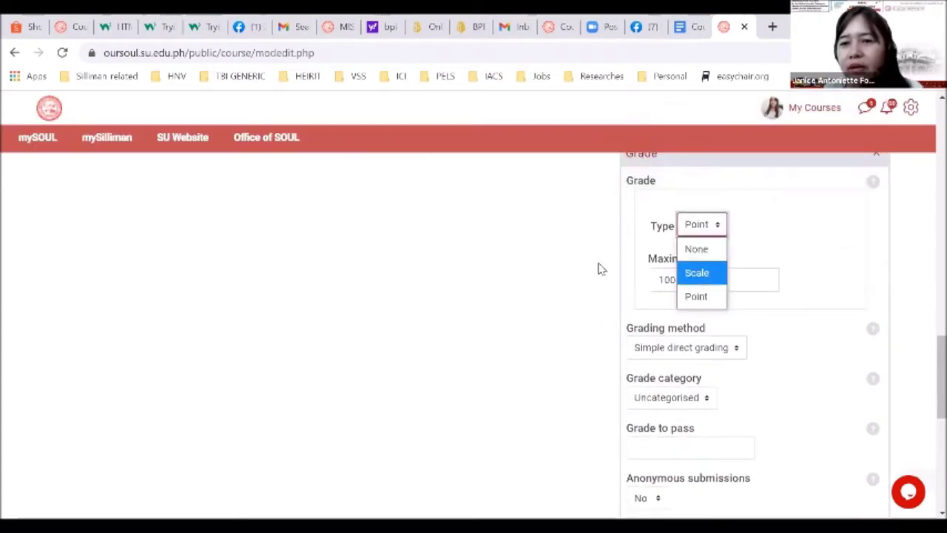
click(696, 249)
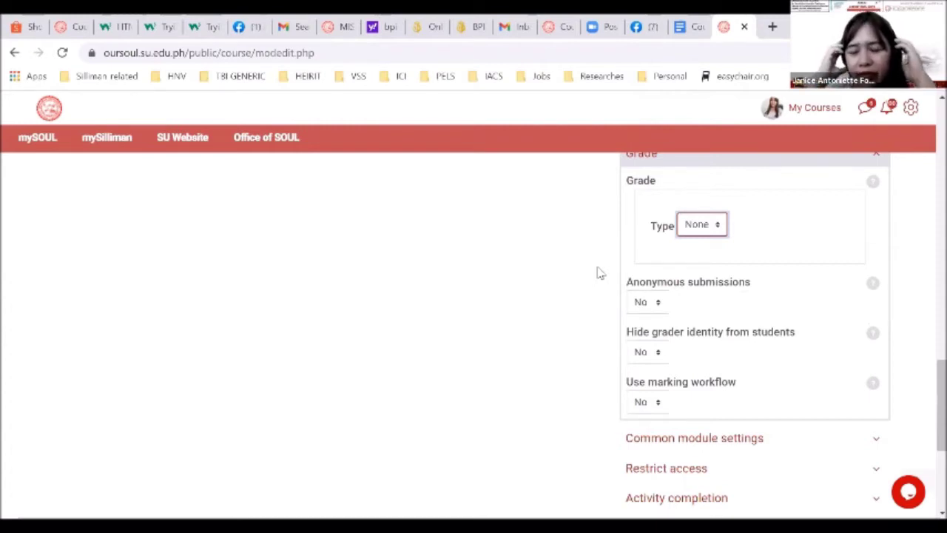
click(704, 229)
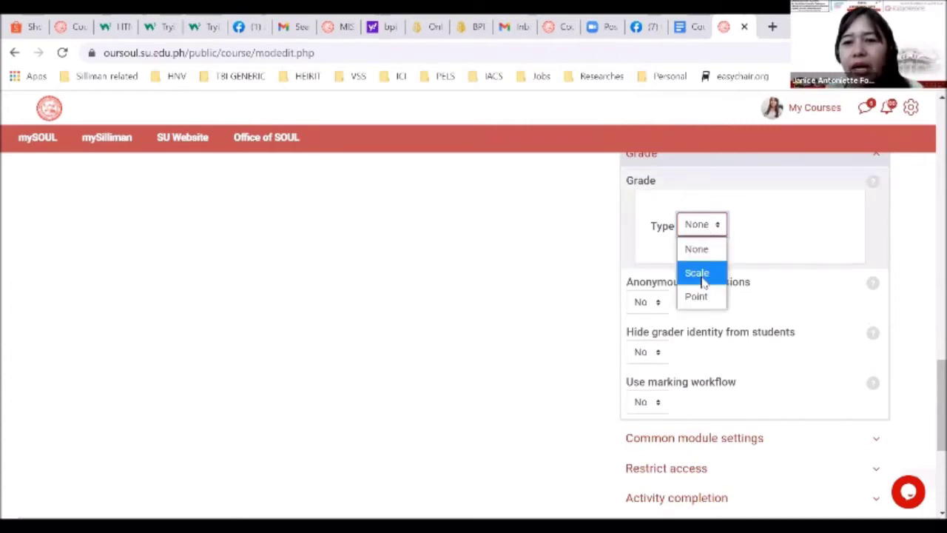
click(702, 295)
Enter a grade to pass of 80
scroll(599, 295, down, 1)
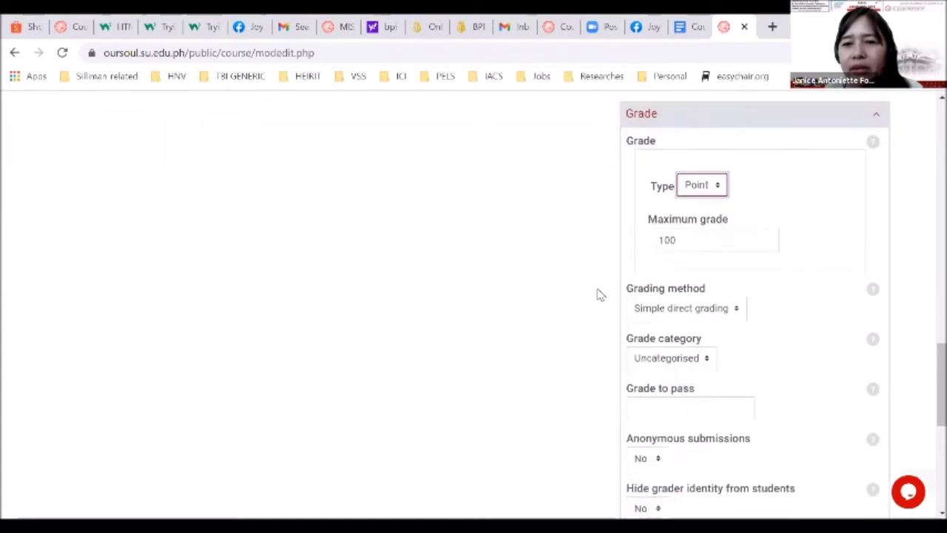
scroll(599, 295, down, 3)
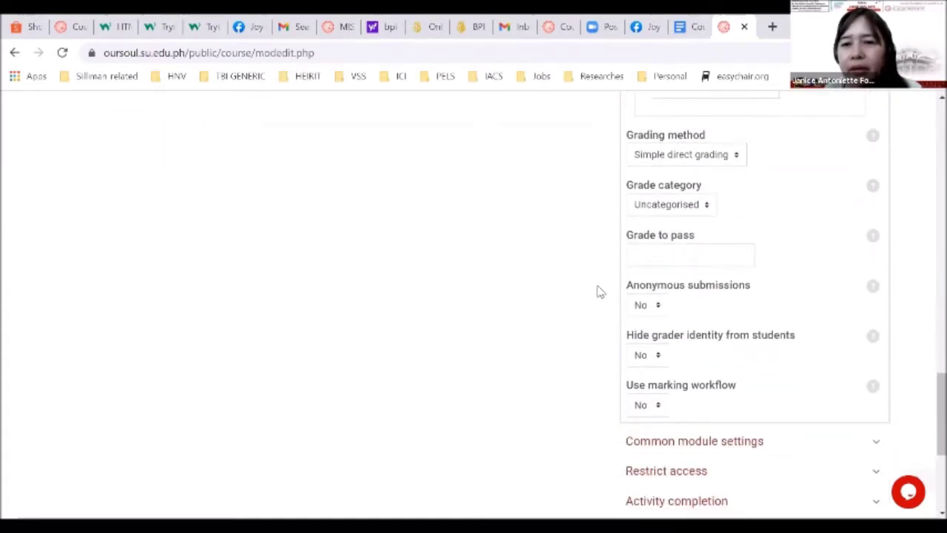
scroll(599, 295, down, 1)
scroll(599, 294, up, 1)
scroll(600, 292, down, 2)
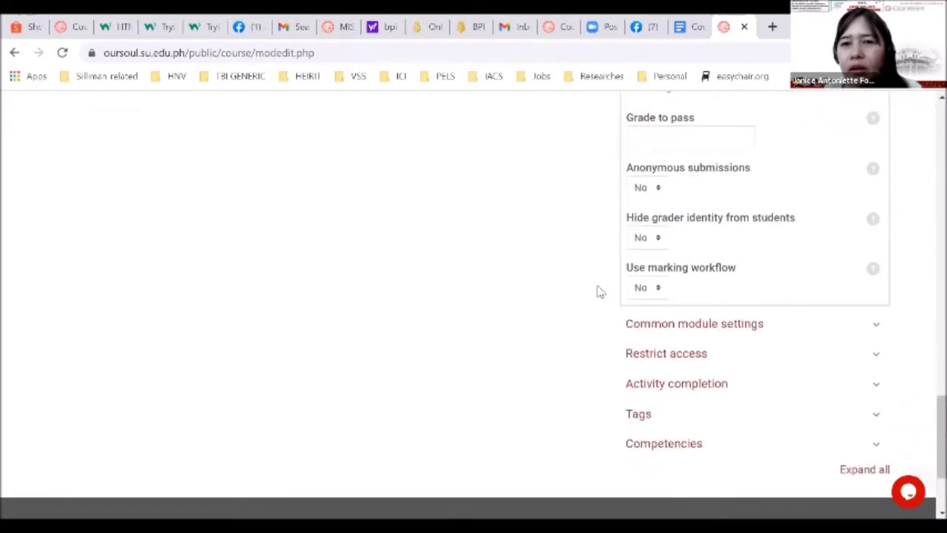
scroll(599, 292, down, 1)
scroll(599, 293, up, 2)
click(664, 220)
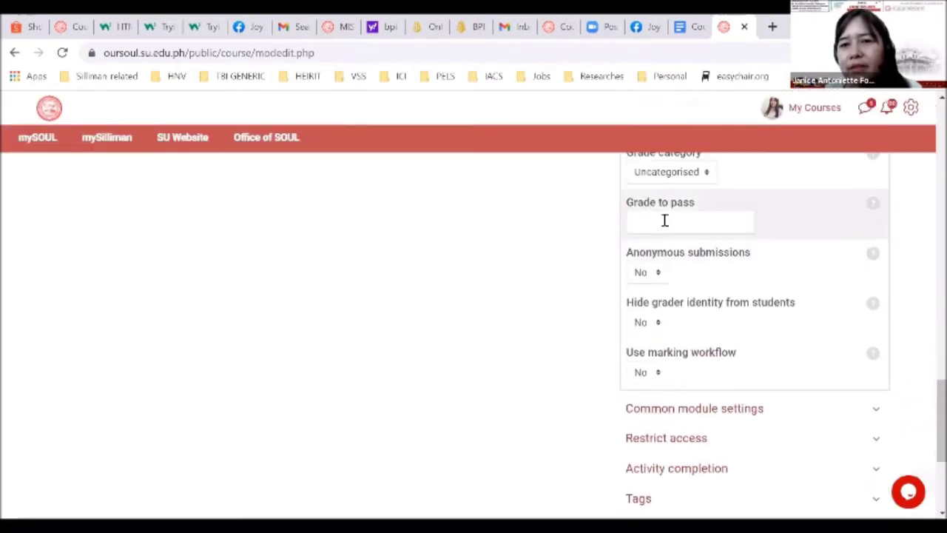
scroll(664, 219, up, 1)
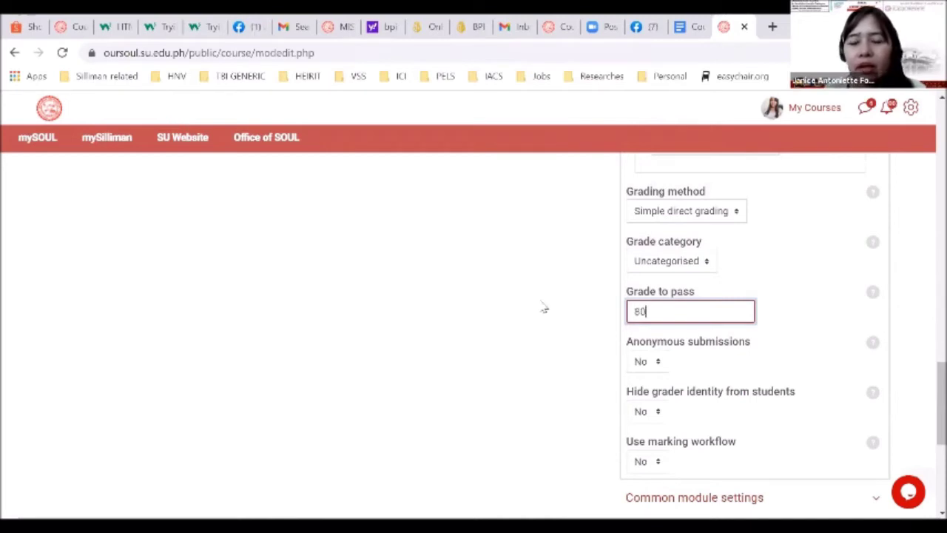
scroll(536, 307, down, 2)
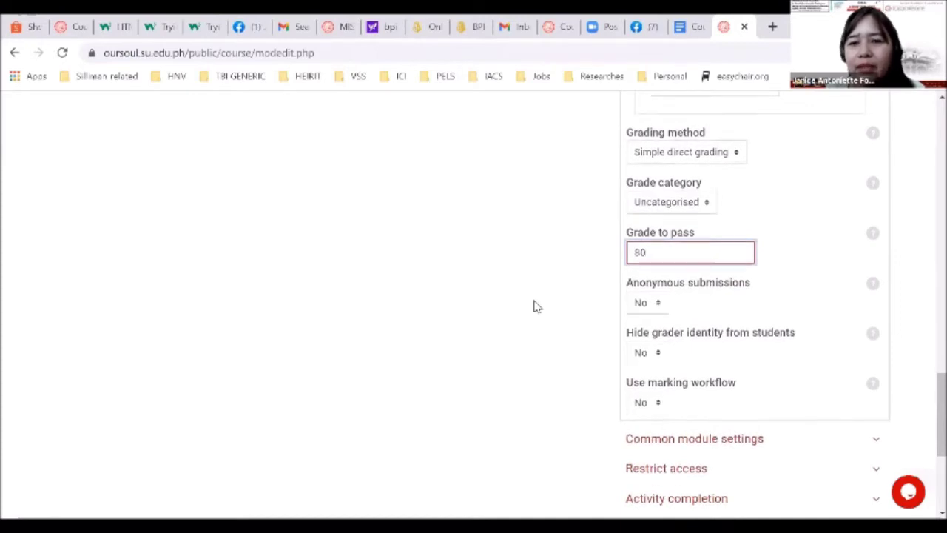
scroll(537, 306, down, 3)
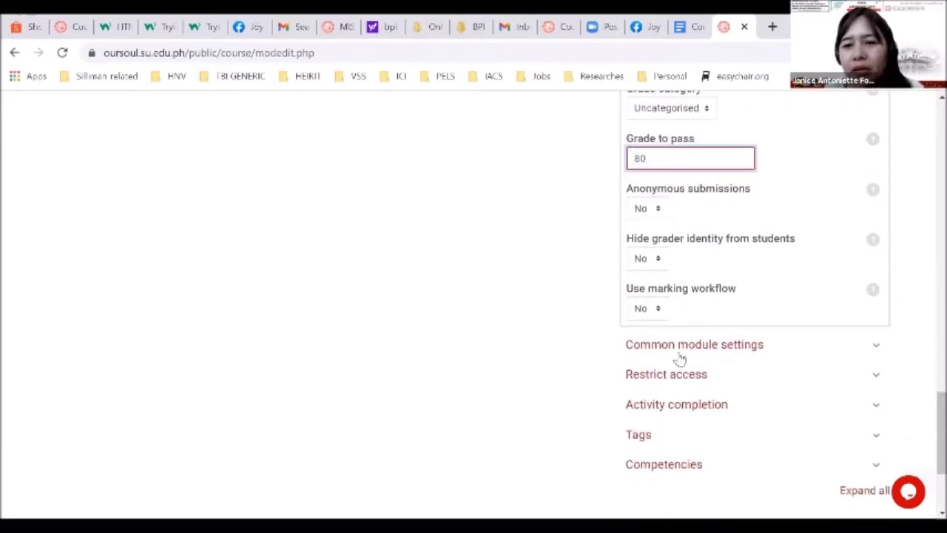
Expand Common module settings and Restrict access, which shows no restrictions yet
click(677, 348)
scroll(536, 404, down, 5)
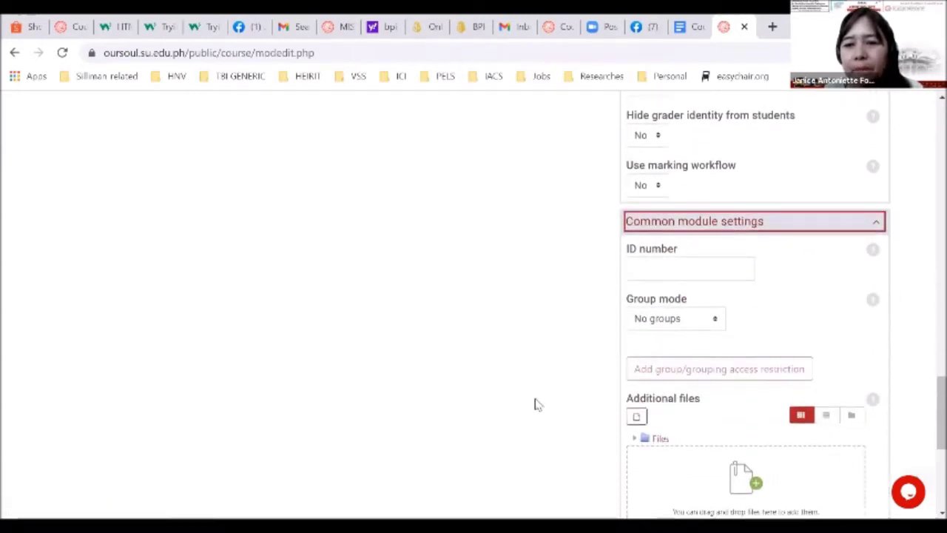
click(675, 320)
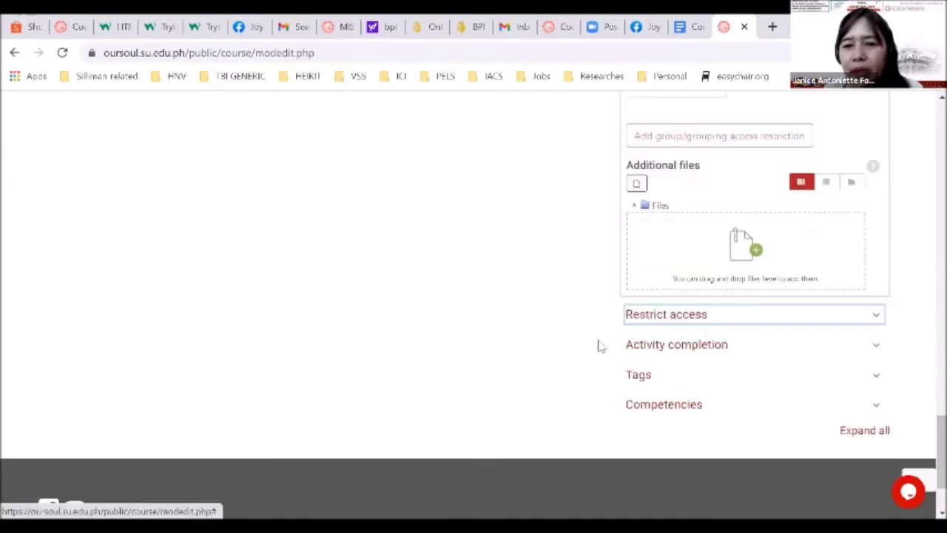
scroll(575, 359, down, 1)
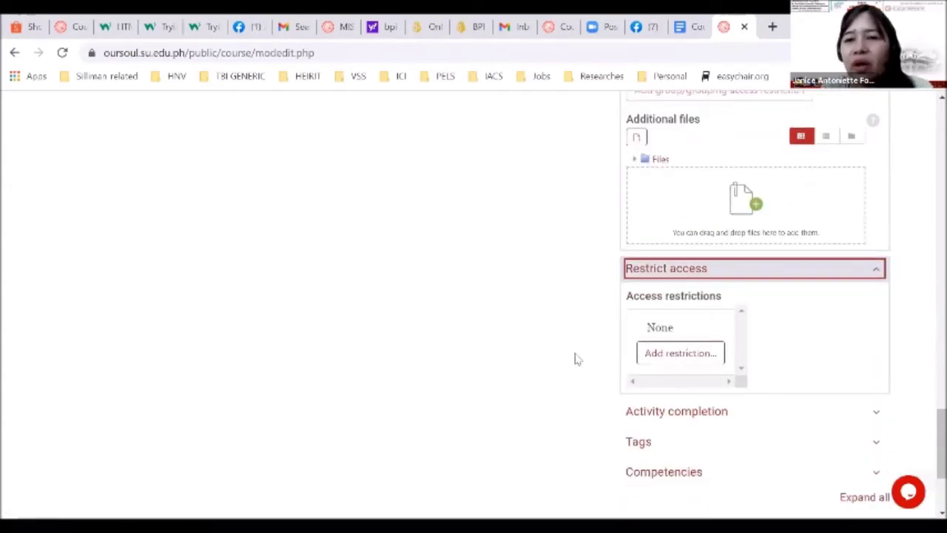
scroll(577, 359, down, 1)
scroll(577, 359, up, 1)
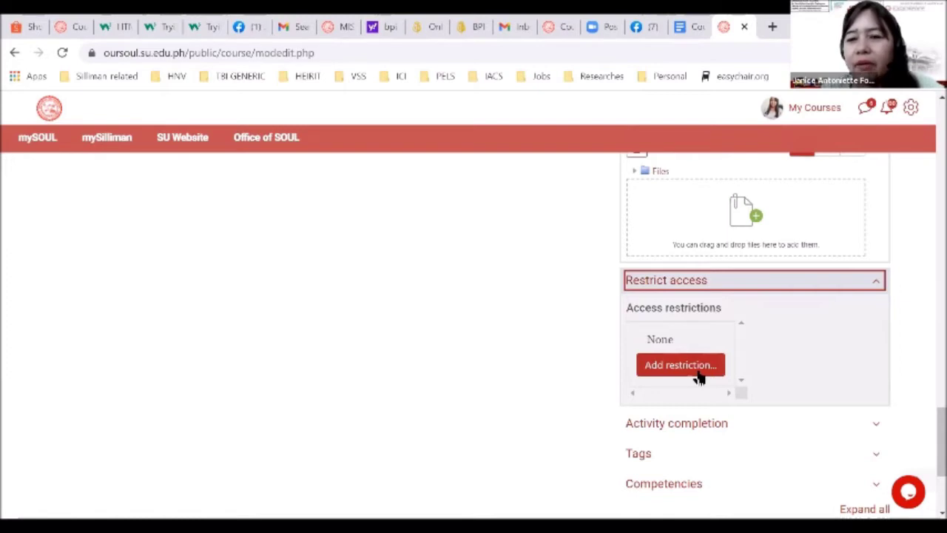
Add an Activity completion access restriction
click(681, 365)
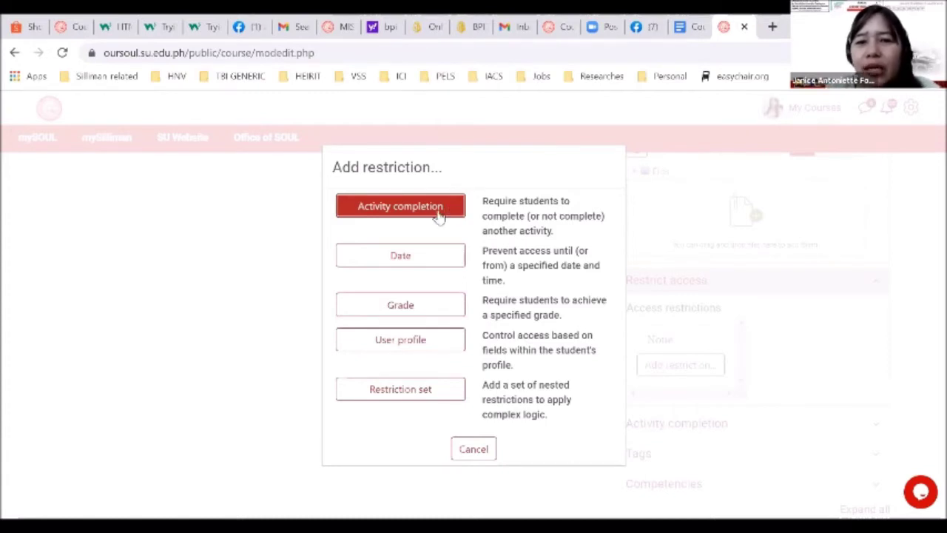
click(428, 210)
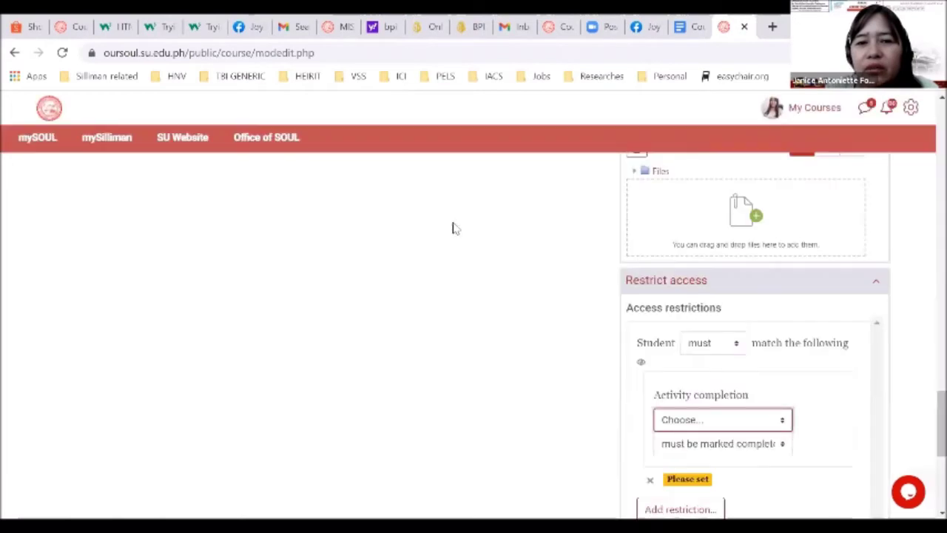
scroll(701, 365, down, 1)
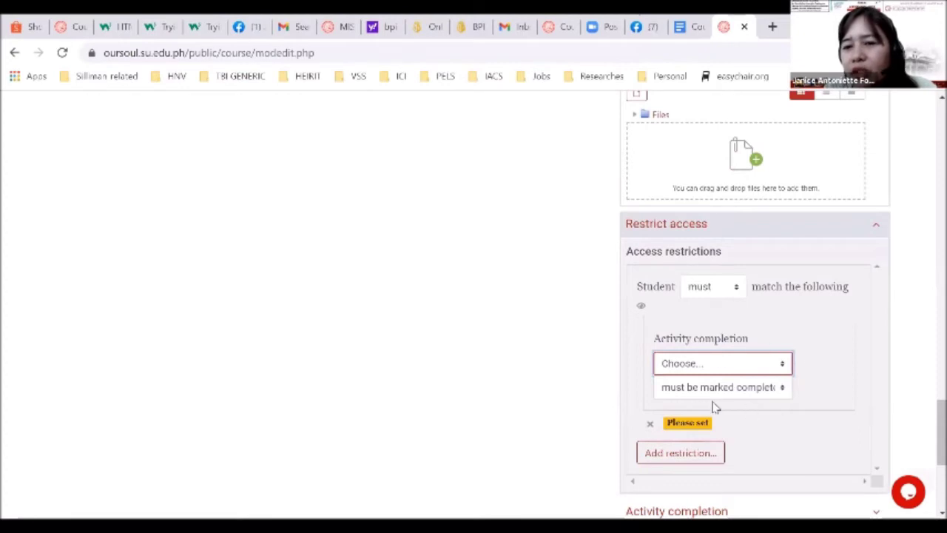
scroll(760, 411, down, 1)
scroll(760, 411, down, 1)
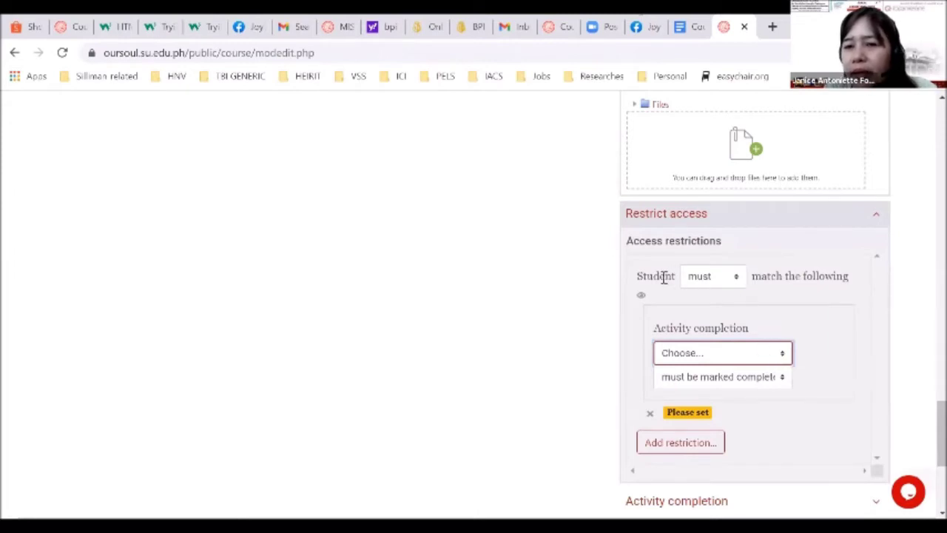
Set the restriction so the student 'must not' match the condition
click(710, 275)
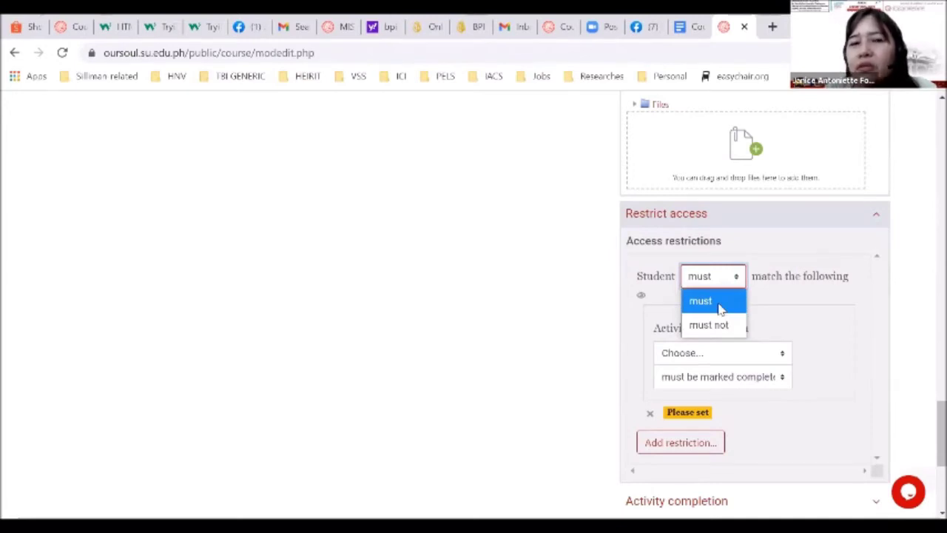
click(720, 309)
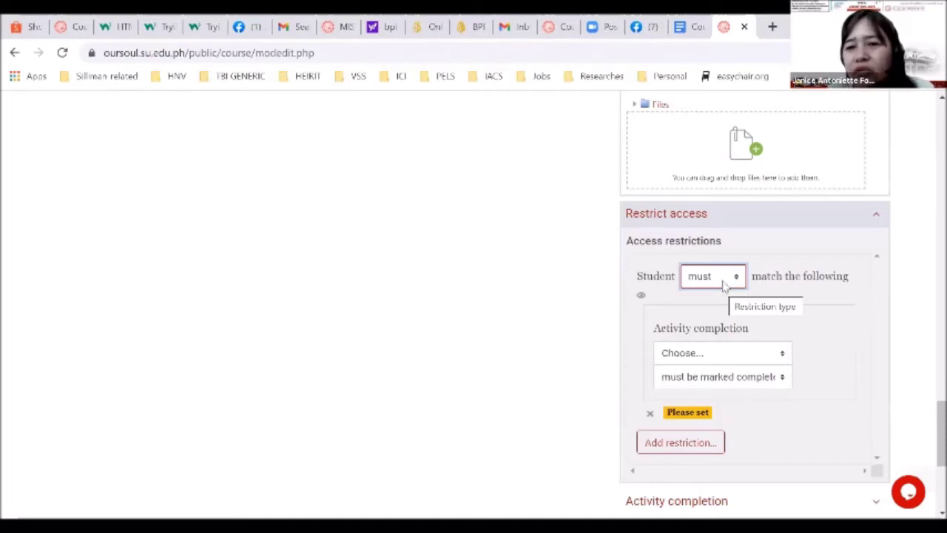
key(Down)
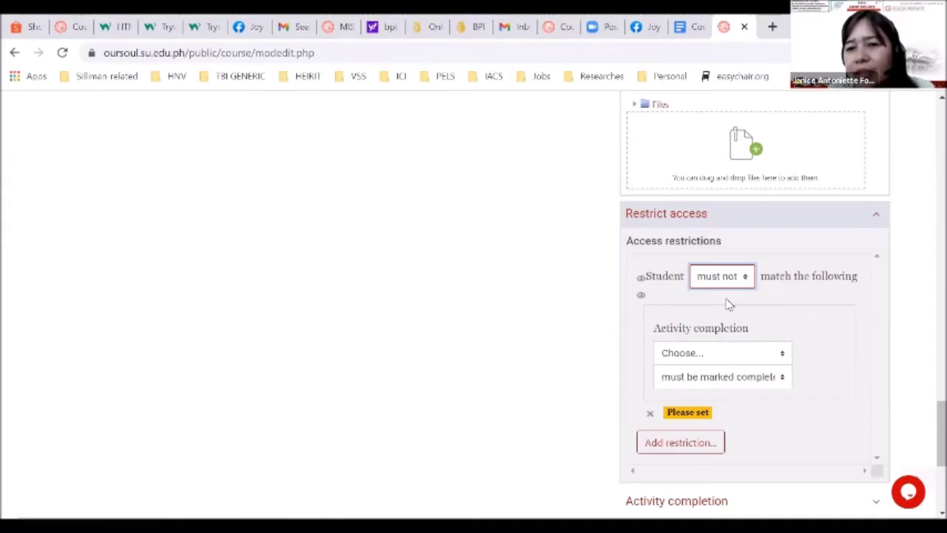
key(Up)
Choose Activity 1-A as the required activity in the Activity completion restriction, with Student set to must
click(674, 353)
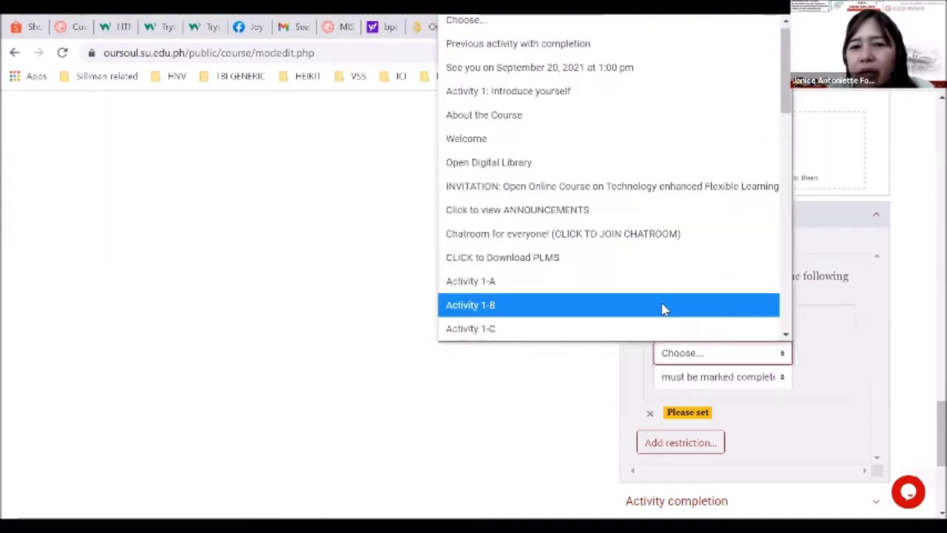
click(697, 355)
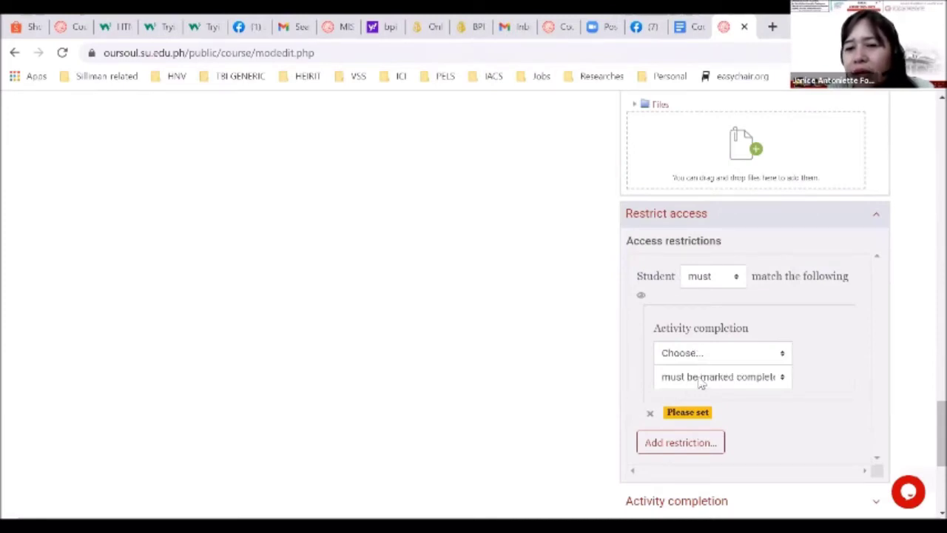
key(space)
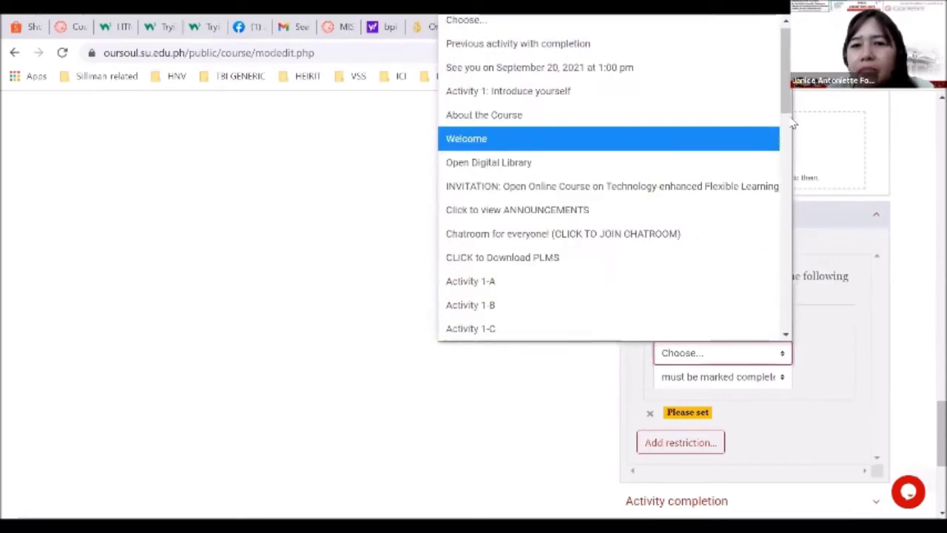
drag(788, 118, 789, 104)
scroll(786, 162, down, 5)
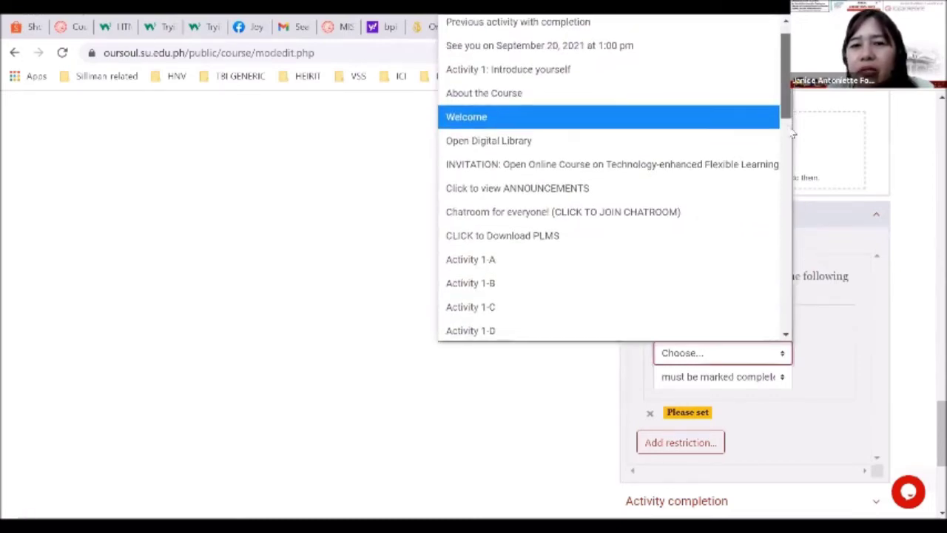
drag(783, 216, 780, 126)
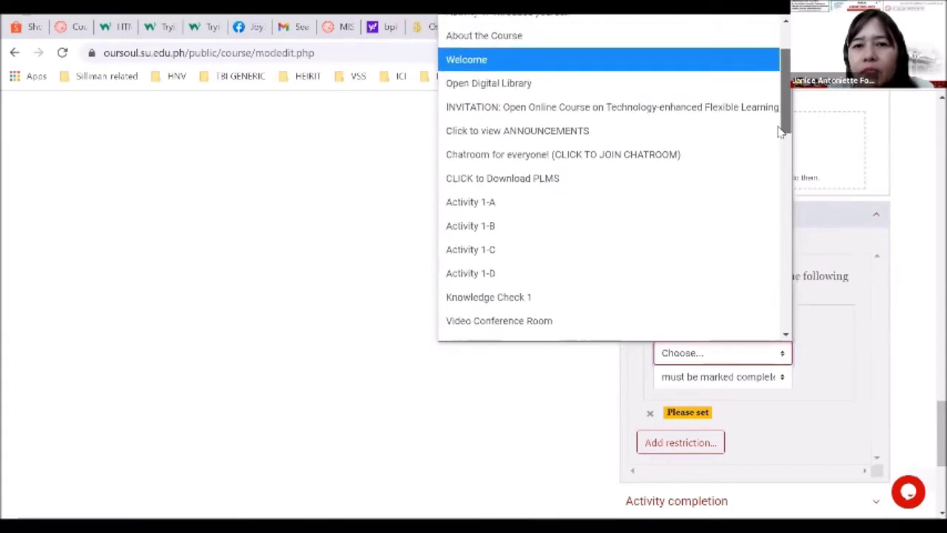
click(549, 200)
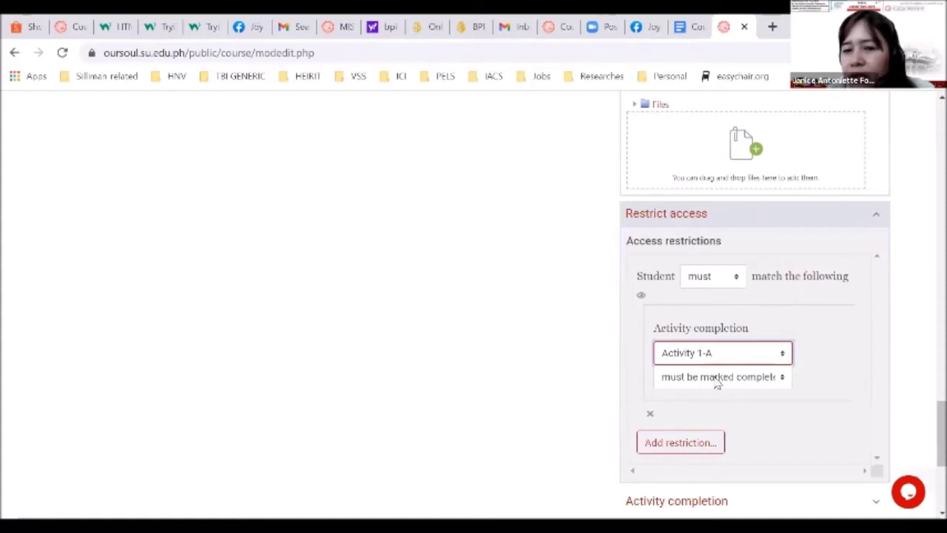
Keep Activity 1-A as 'must be marked complete' and bring up the Add restriction choices
click(717, 381)
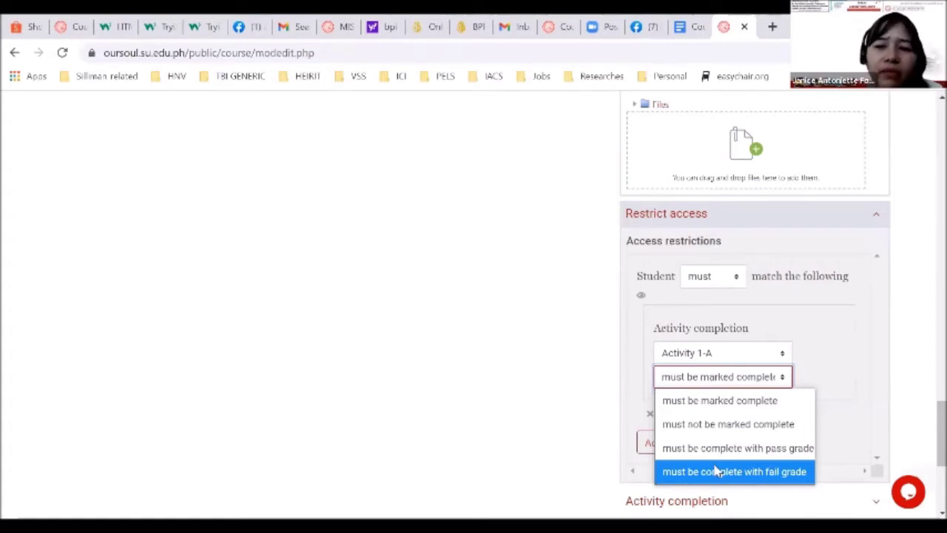
click(750, 409)
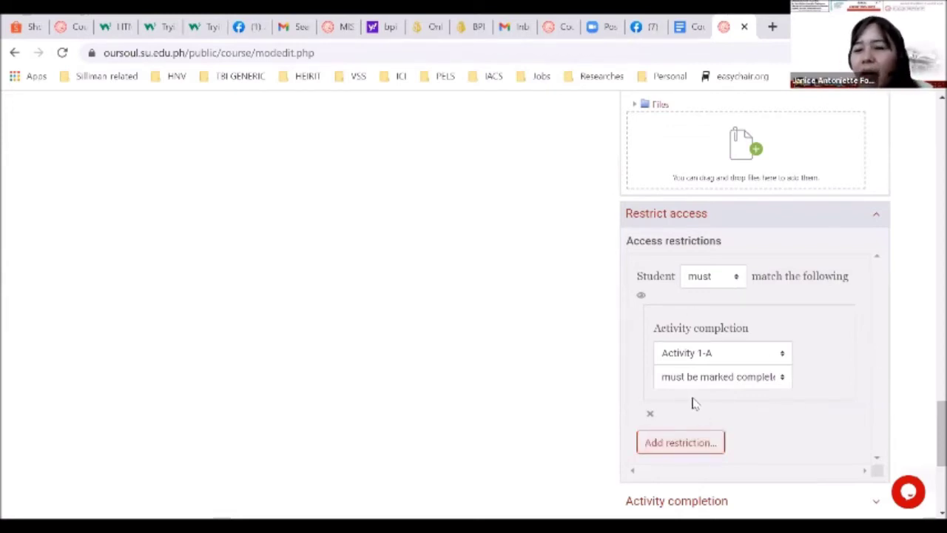
click(661, 439)
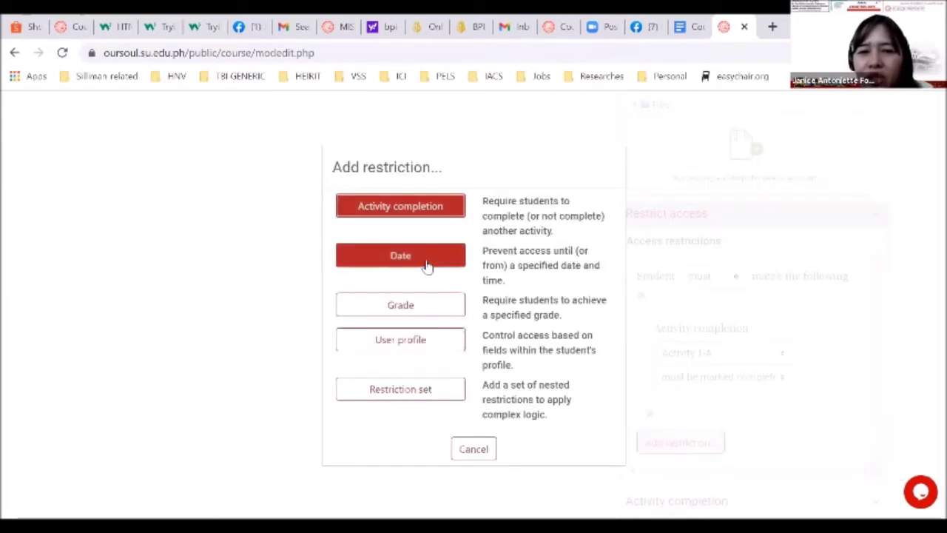
click(426, 264)
scroll(666, 386, down, 1)
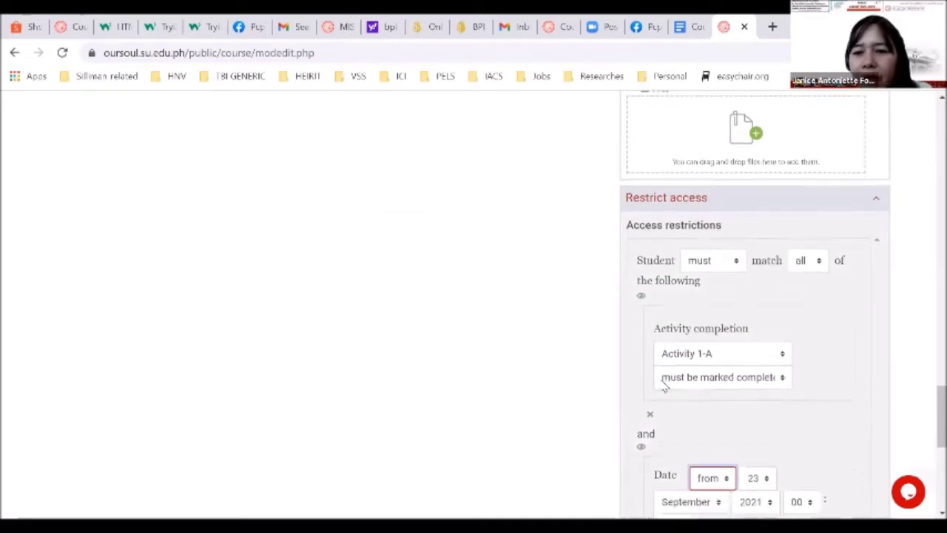
scroll(665, 385, down, 1)
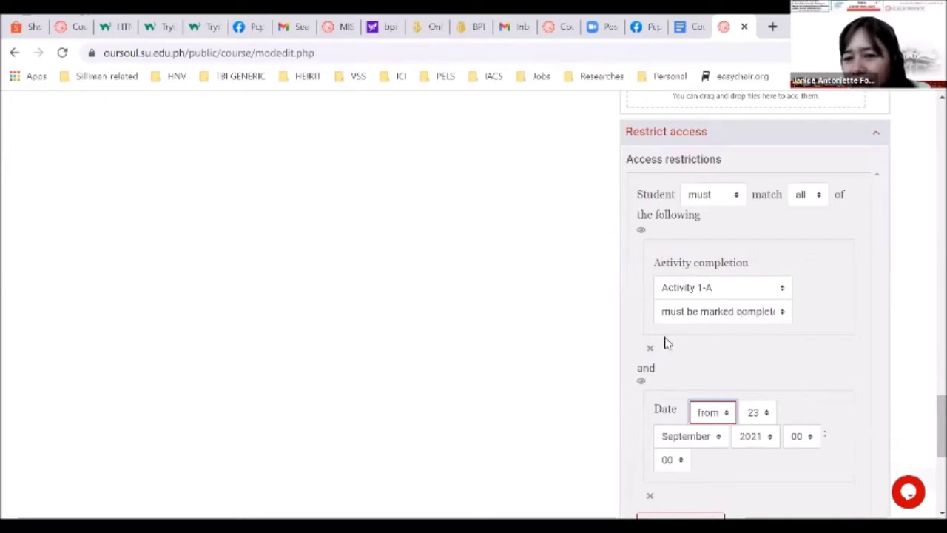
scroll(737, 433, down, 1)
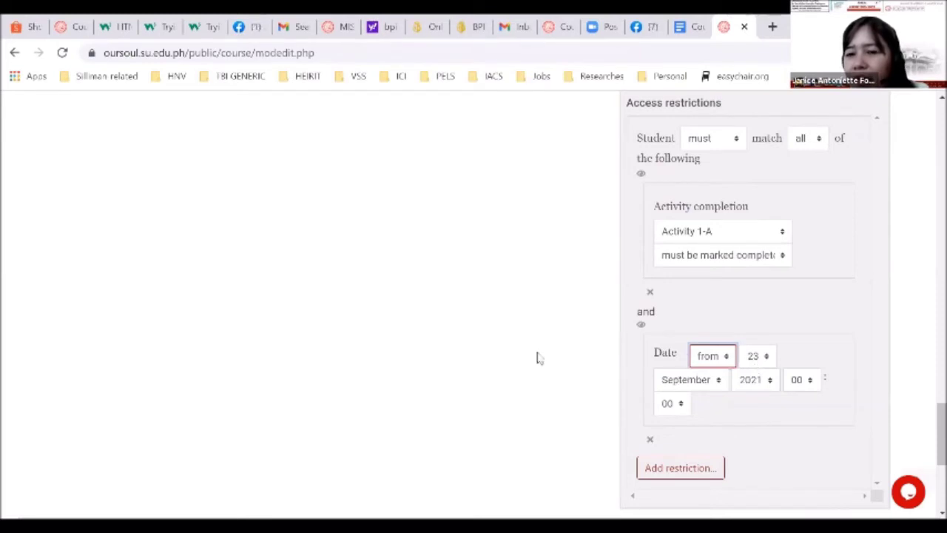
scroll(492, 355, up, 6)
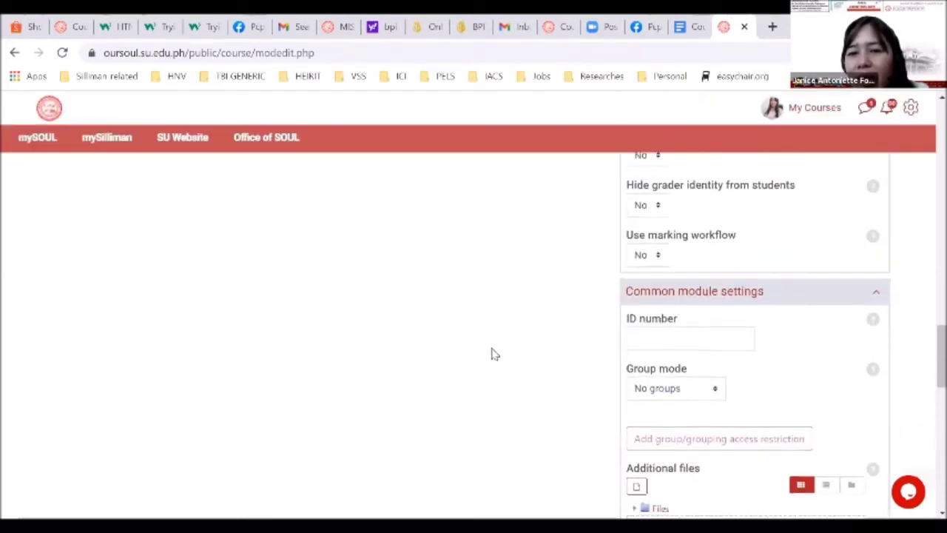
scroll(492, 355, down, 6)
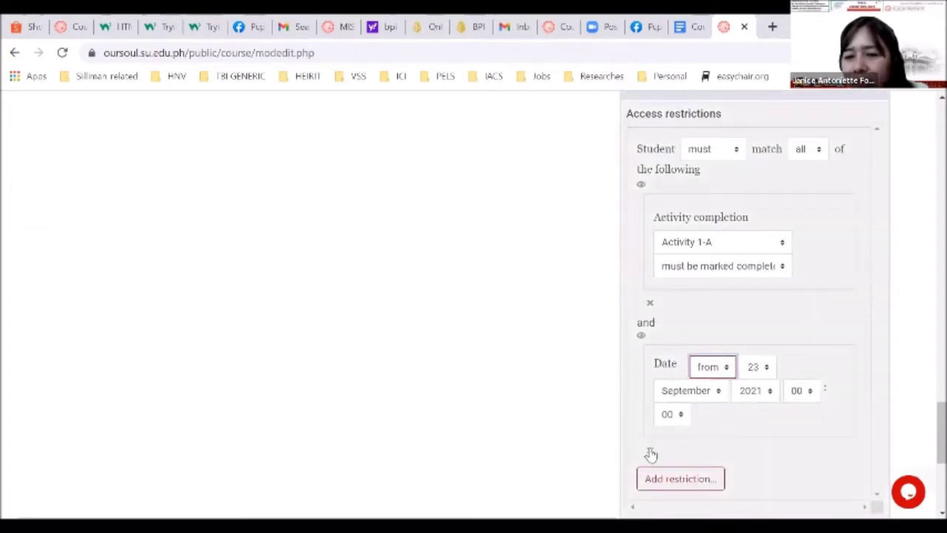
click(651, 453)
click(699, 318)
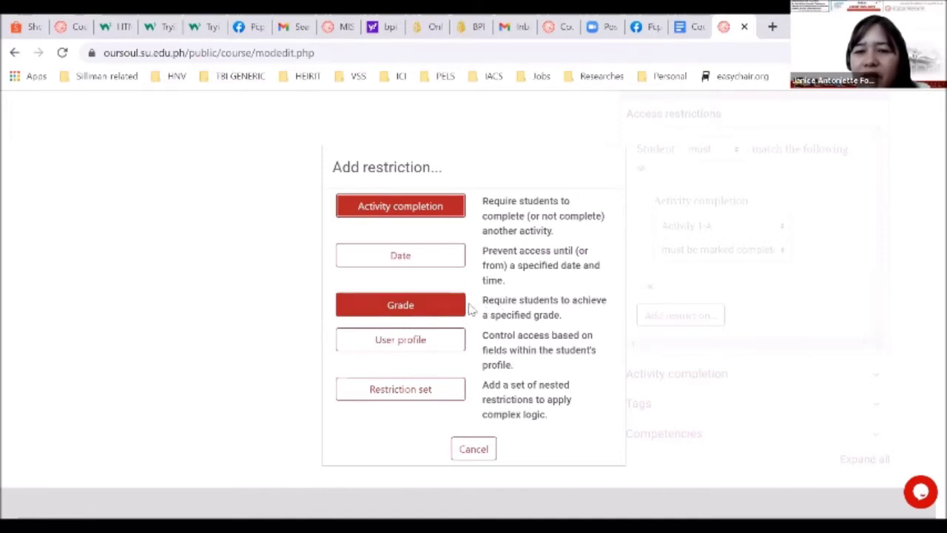
Add a Grade restriction requiring at least 30% in Activity 1-A, then reopen Add restriction
click(460, 308)
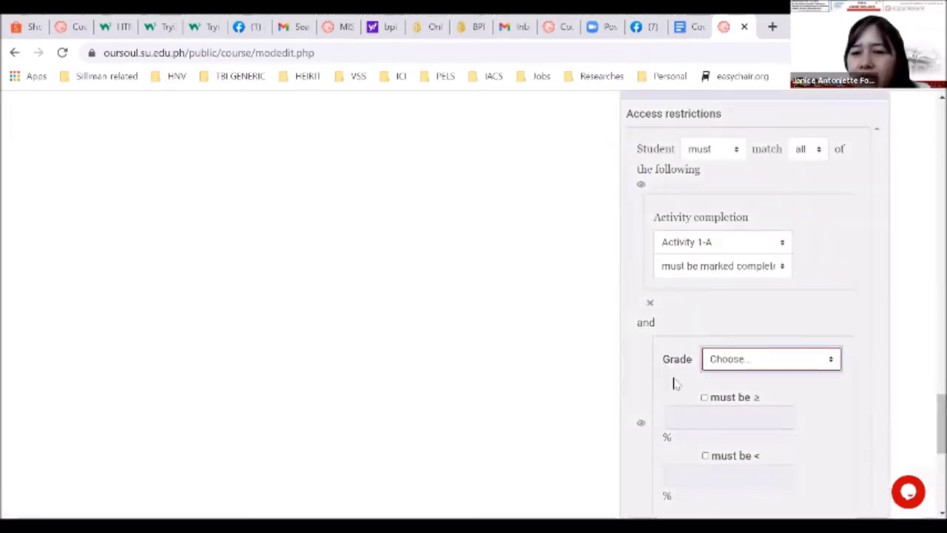
click(737, 360)
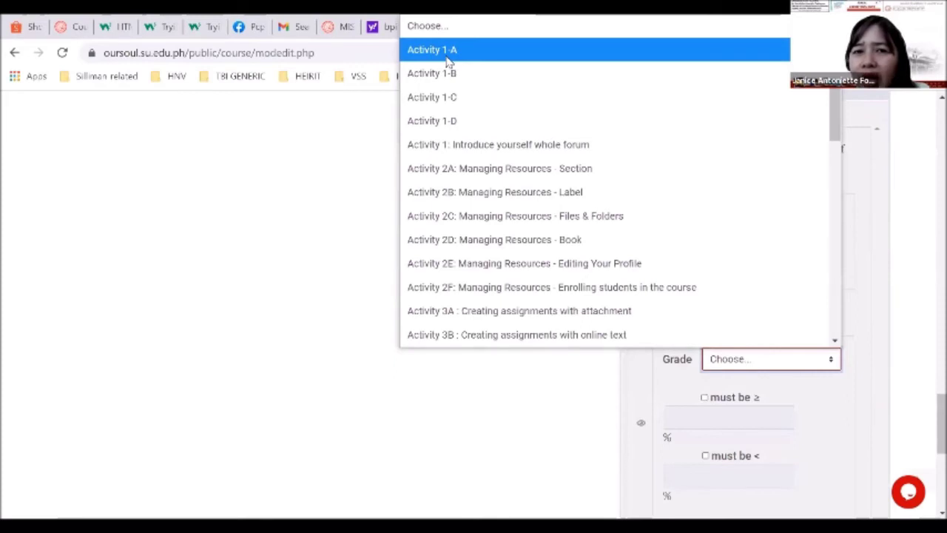
click(444, 50)
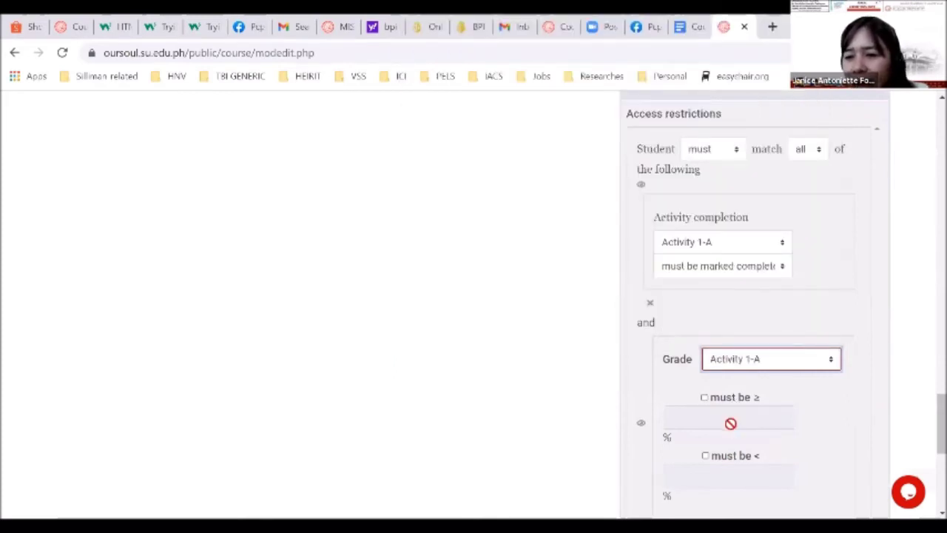
click(730, 401)
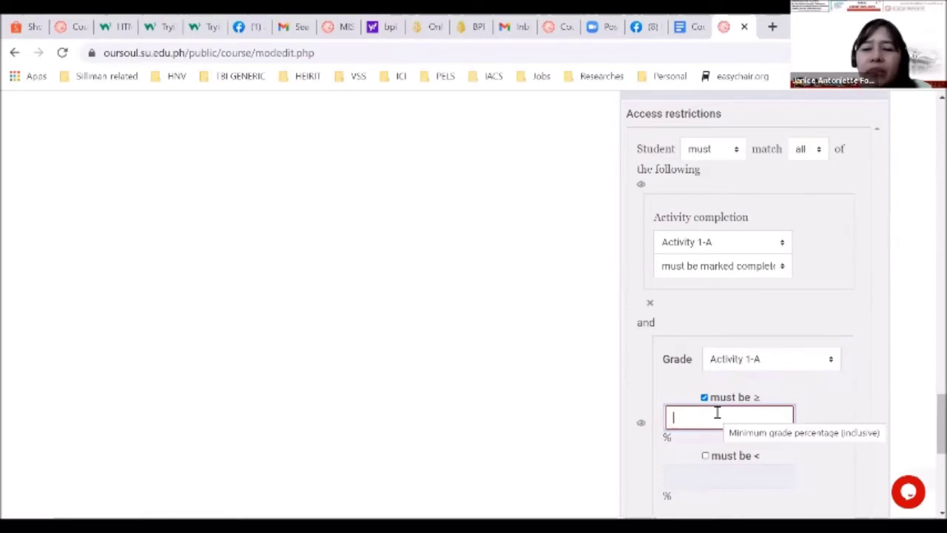
text(30)
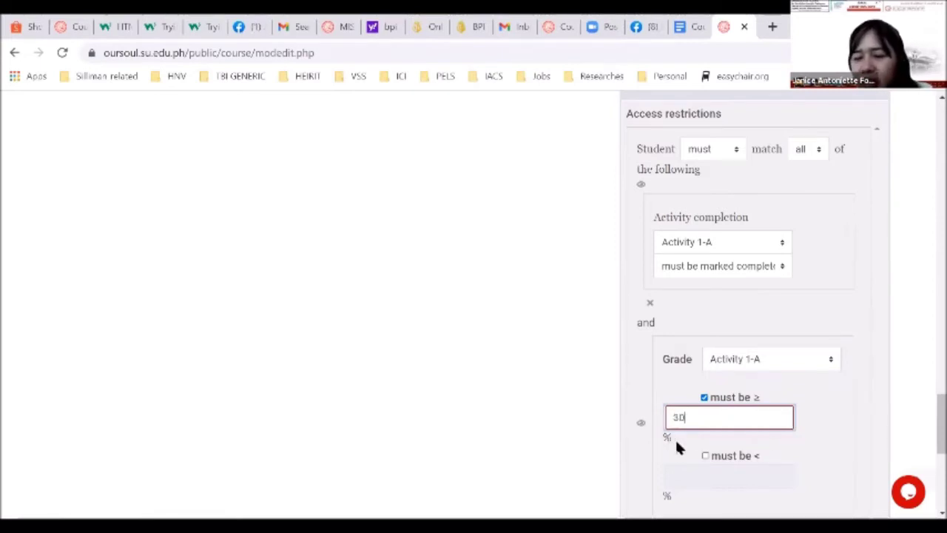
scroll(675, 444, down, 2)
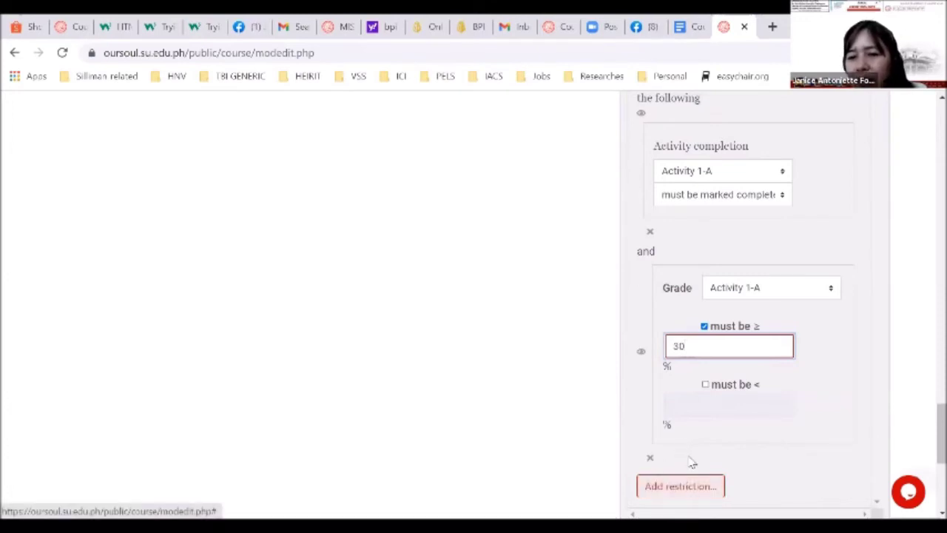
click(681, 460)
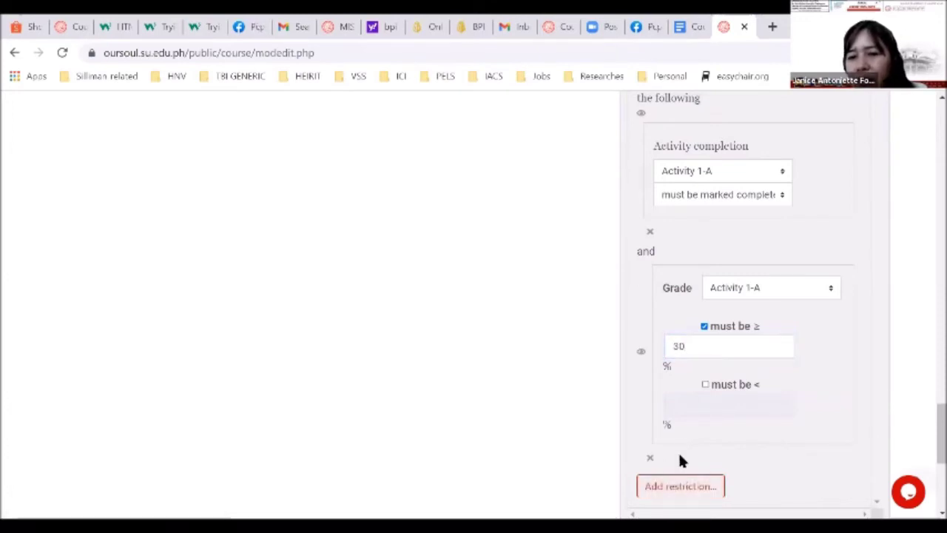
click(731, 347)
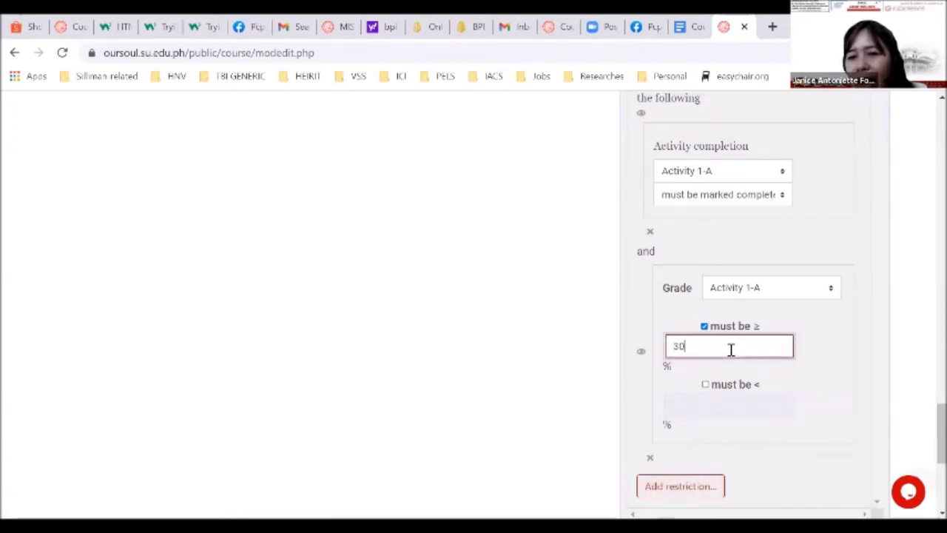
click(723, 458)
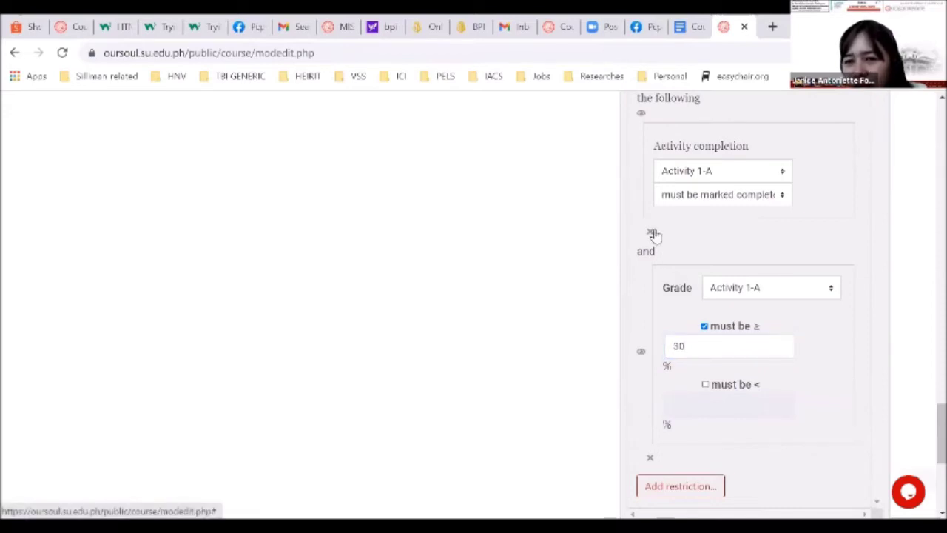
scroll(698, 453, down, 1)
click(680, 437)
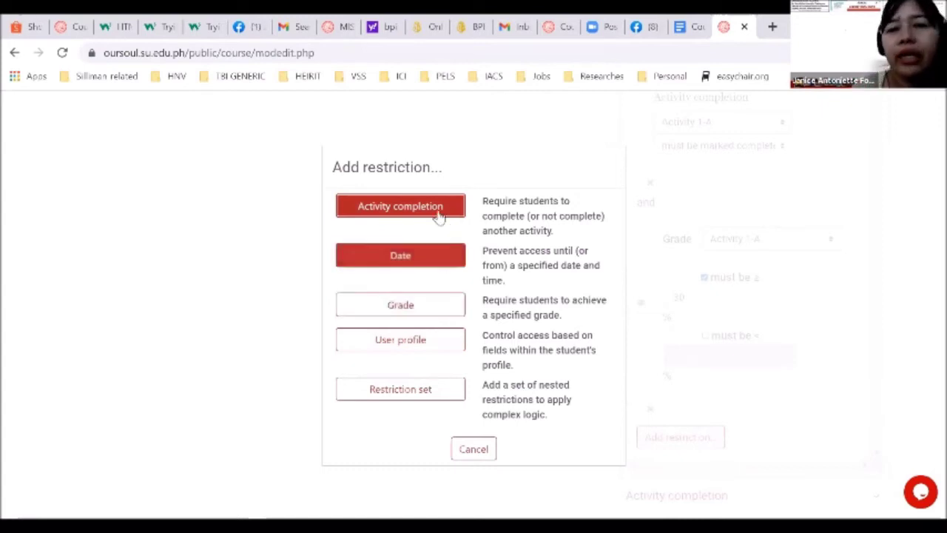
Add a User profile condition requiring Email address to equal a student's e-mail address
click(409, 348)
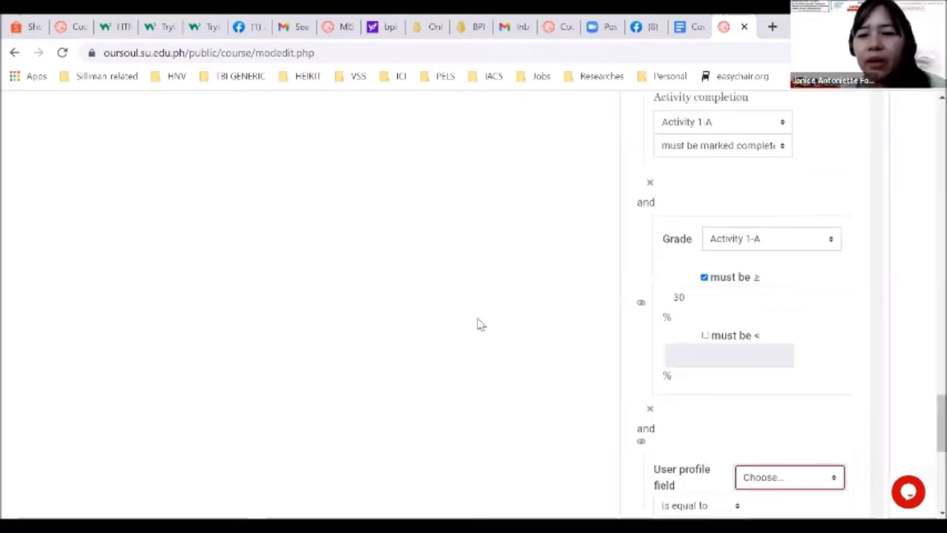
scroll(570, 360, down, 2)
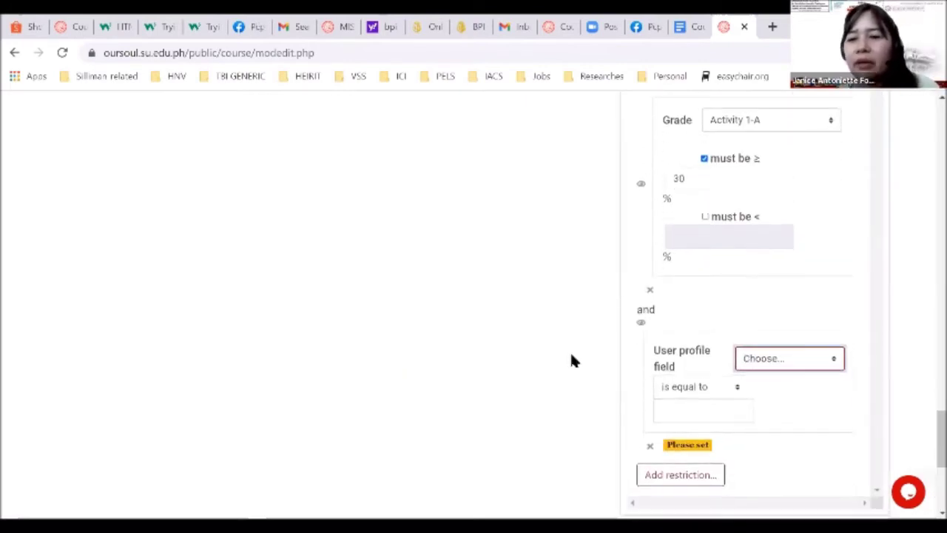
click(781, 368)
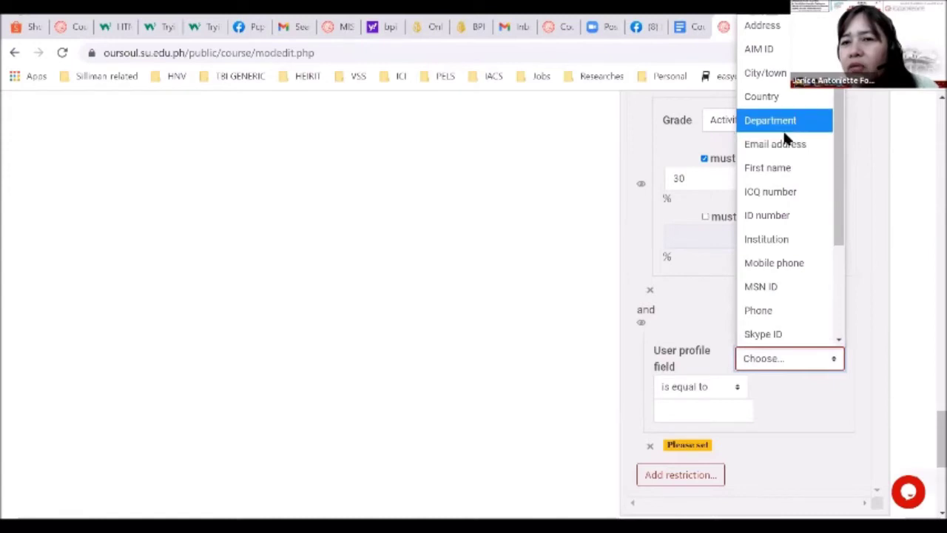
click(784, 143)
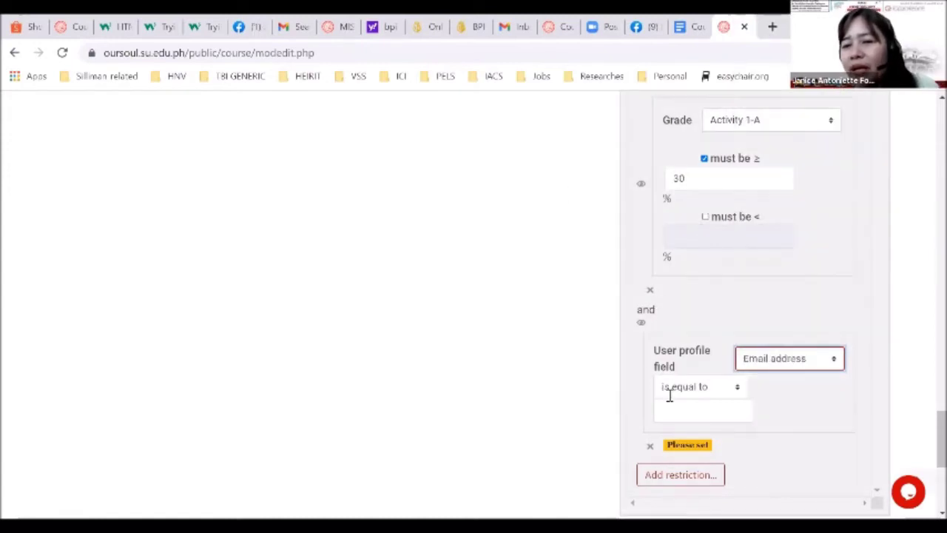
click(689, 406)
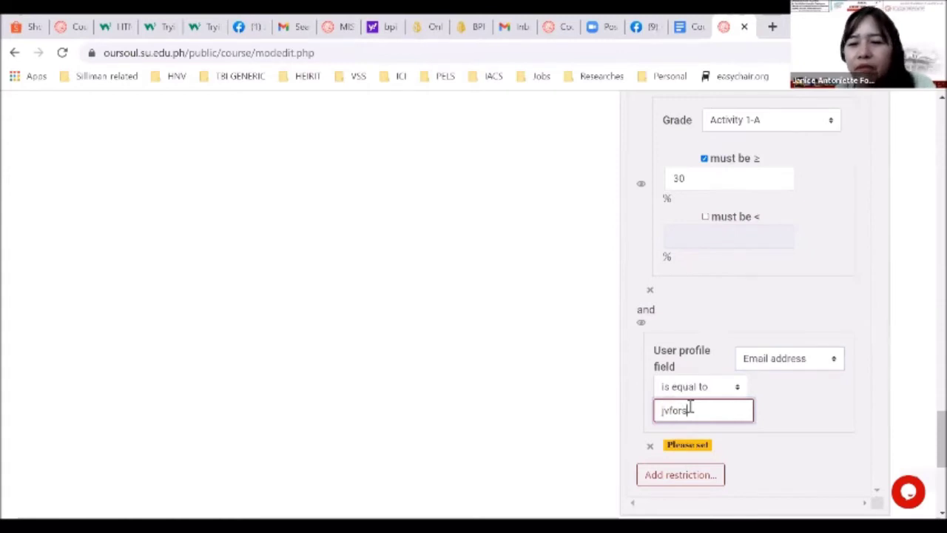
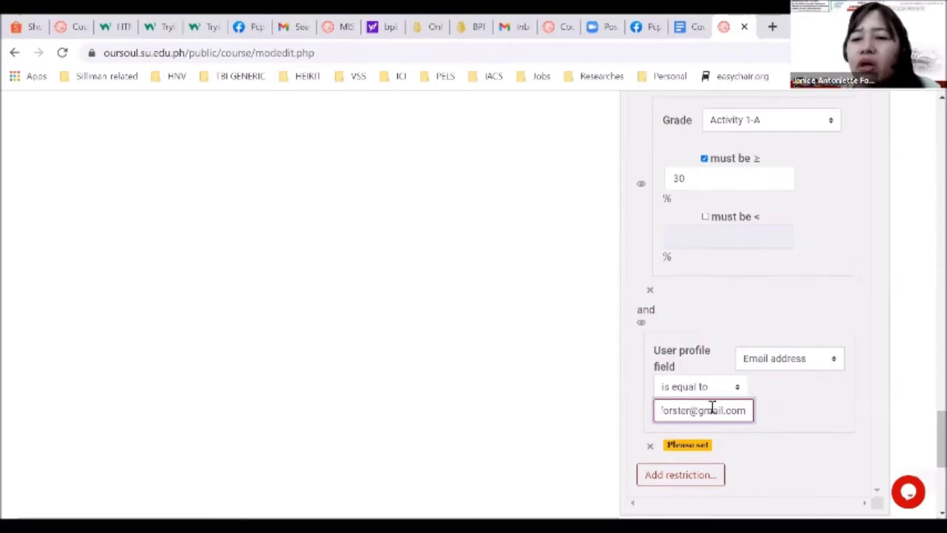
click(769, 438)
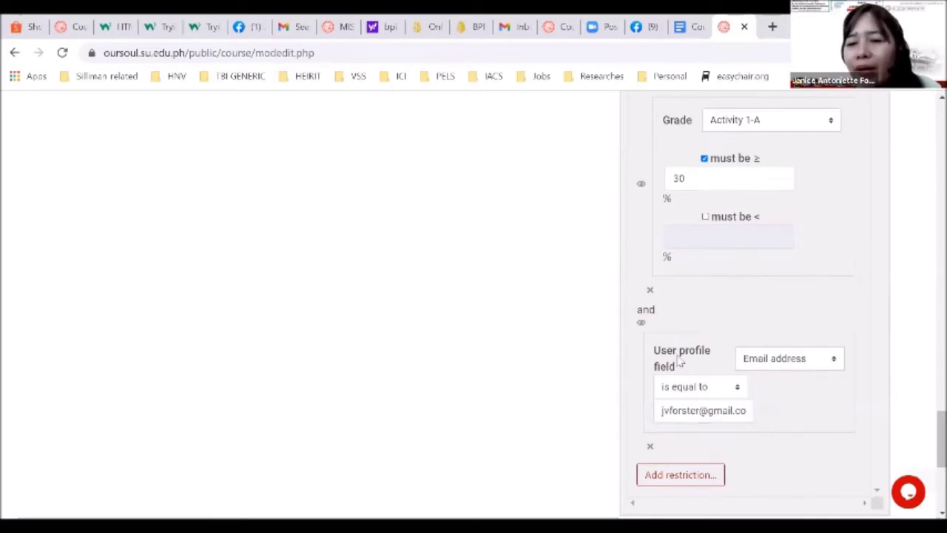
Delete the Email address User profile condition again
scroll(486, 271, up, 3)
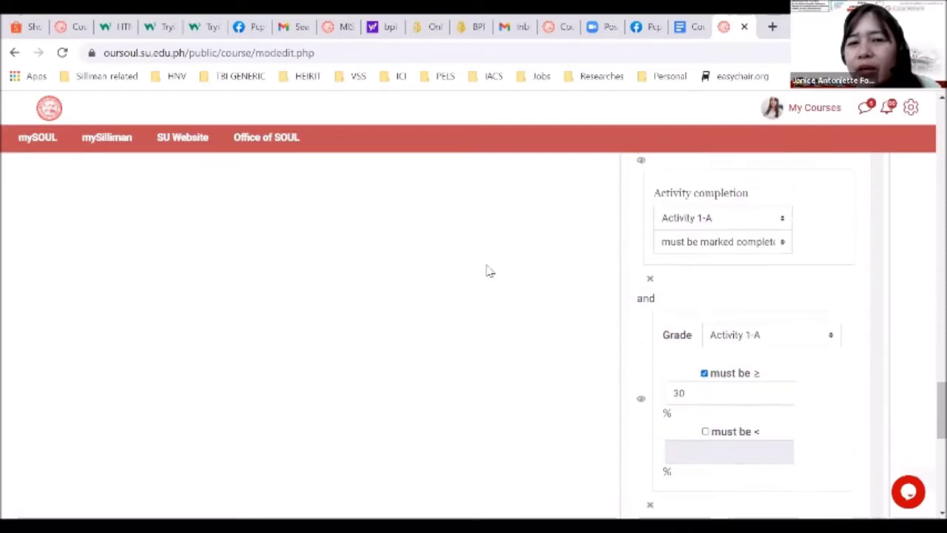
scroll(486, 271, down, 3)
scroll(486, 271, down, 2)
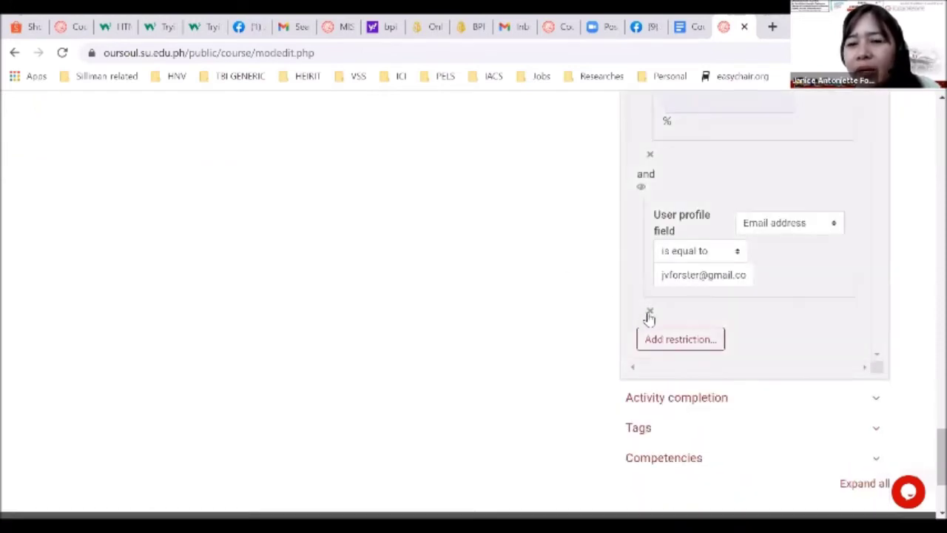
click(649, 315)
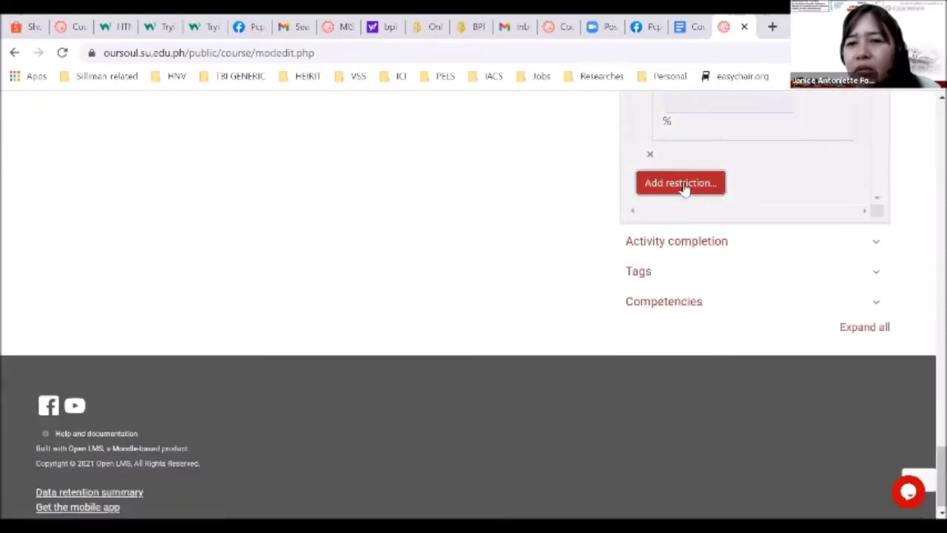
Add a trial nested Restriction set, then delete it while still empty
click(683, 185)
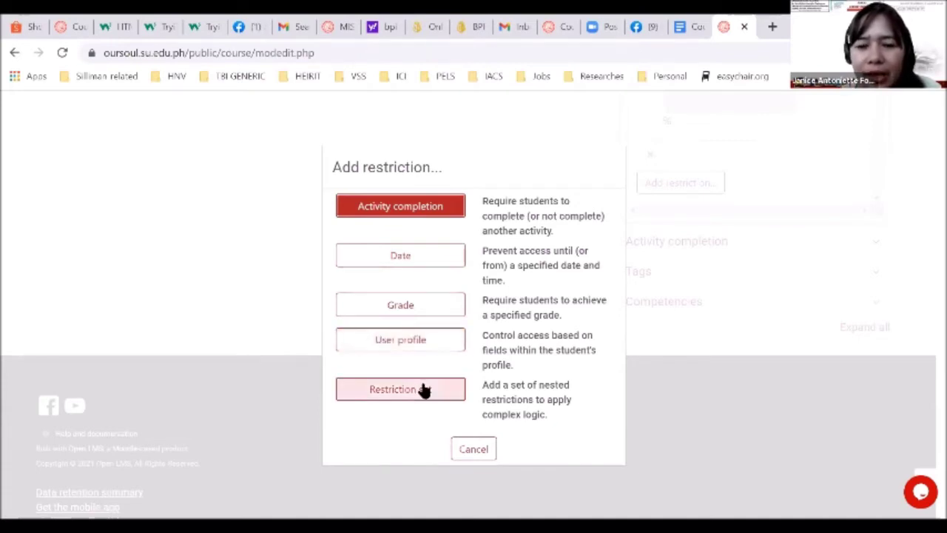
click(419, 390)
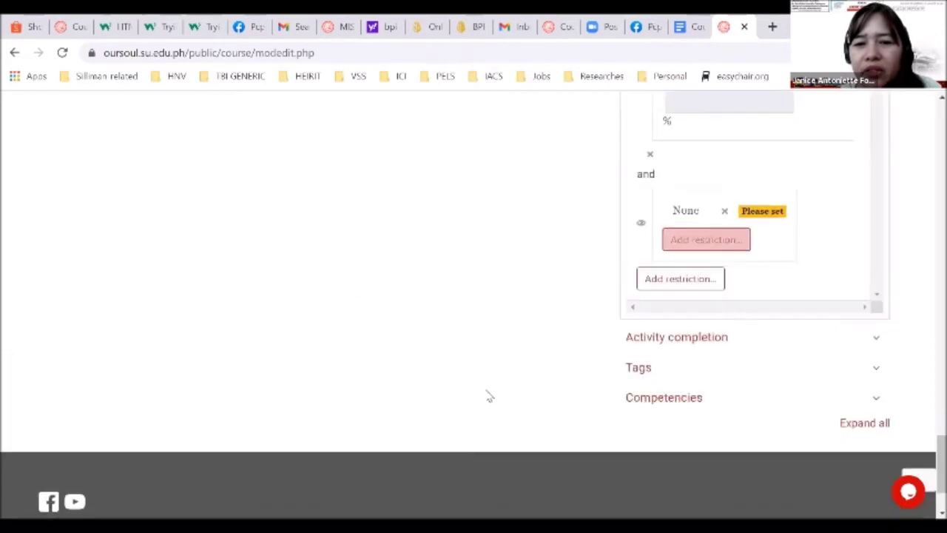
scroll(774, 270, up, 1)
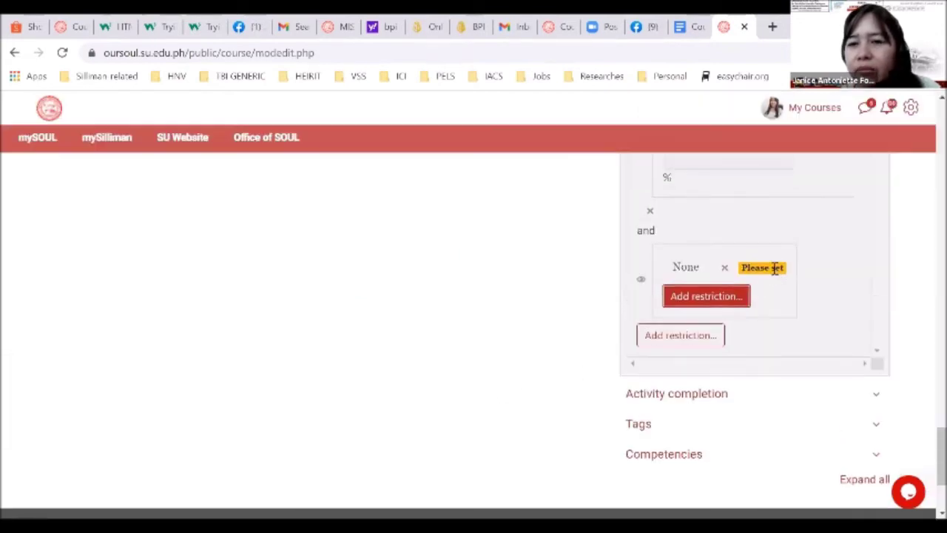
click(727, 298)
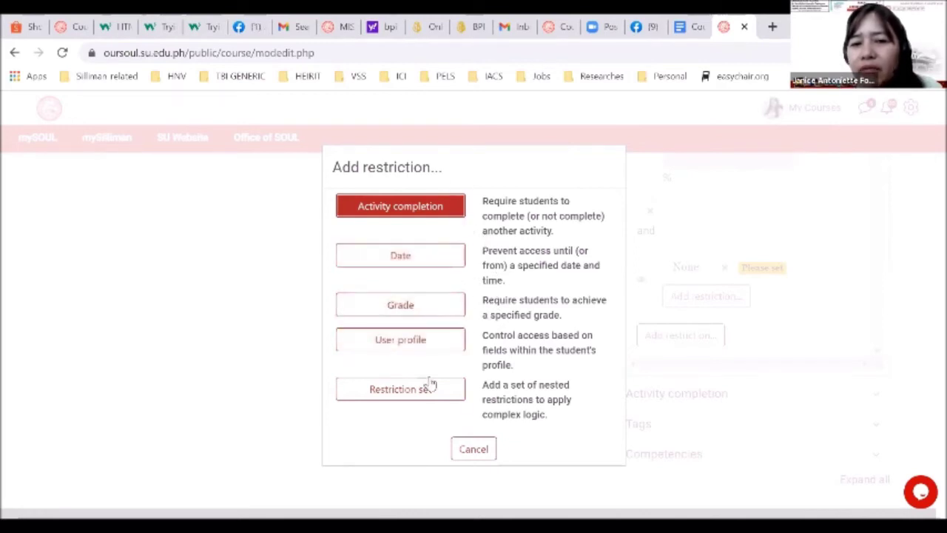
click(478, 448)
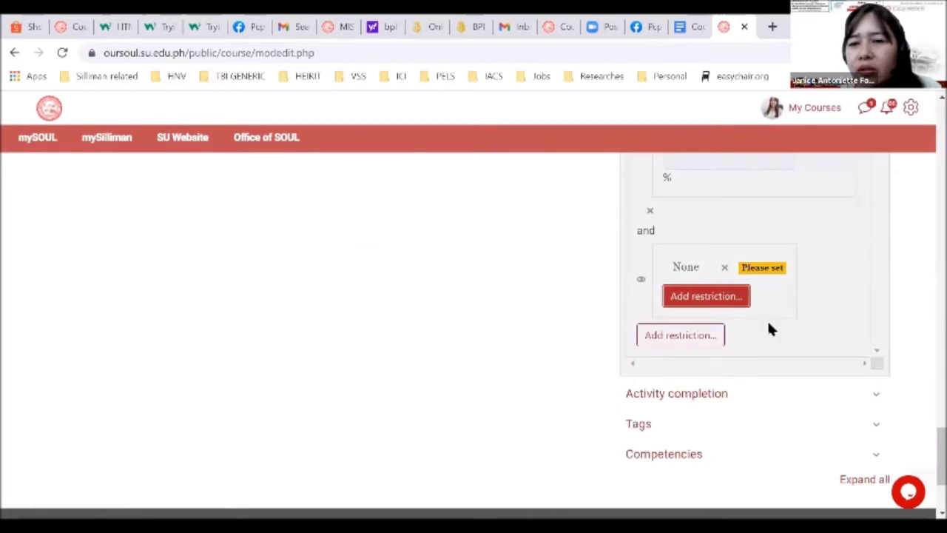
scroll(661, 345, up, 3)
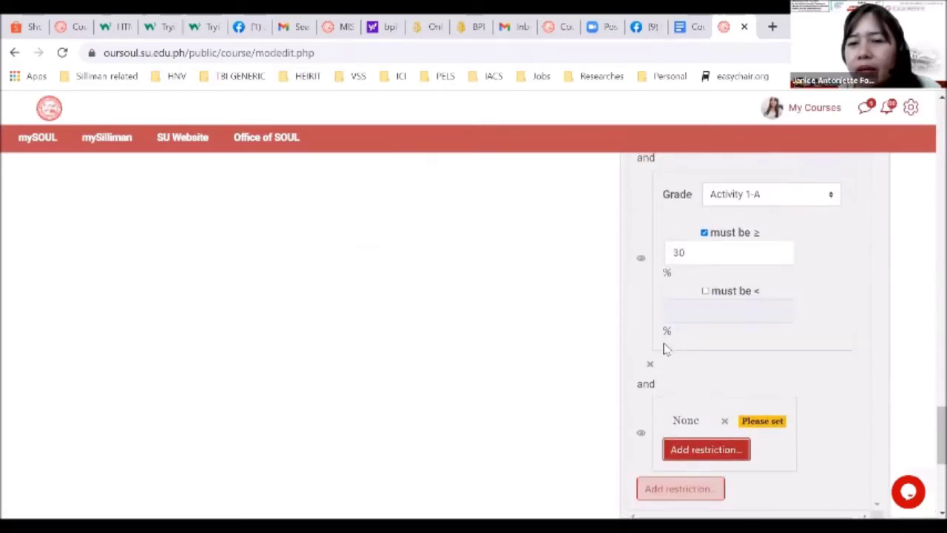
click(863, 428)
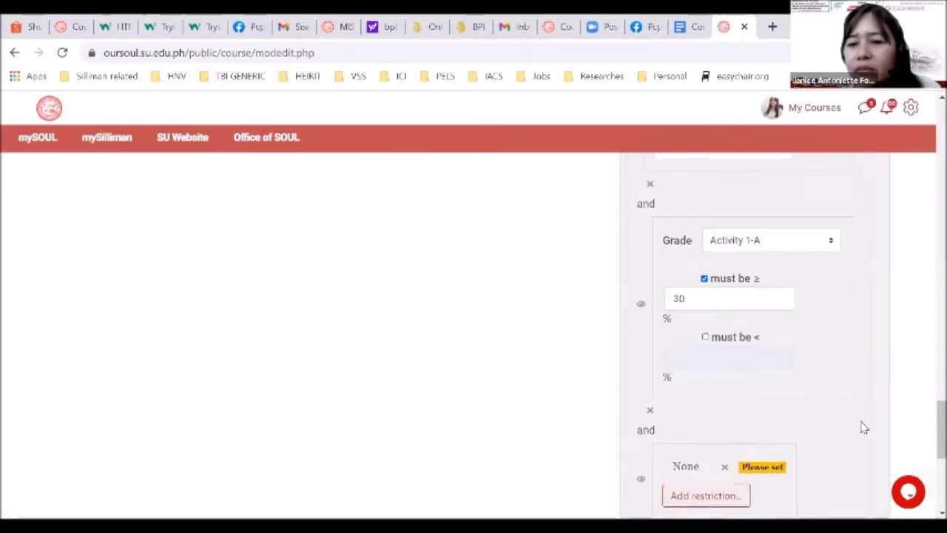
scroll(861, 427, down, 2)
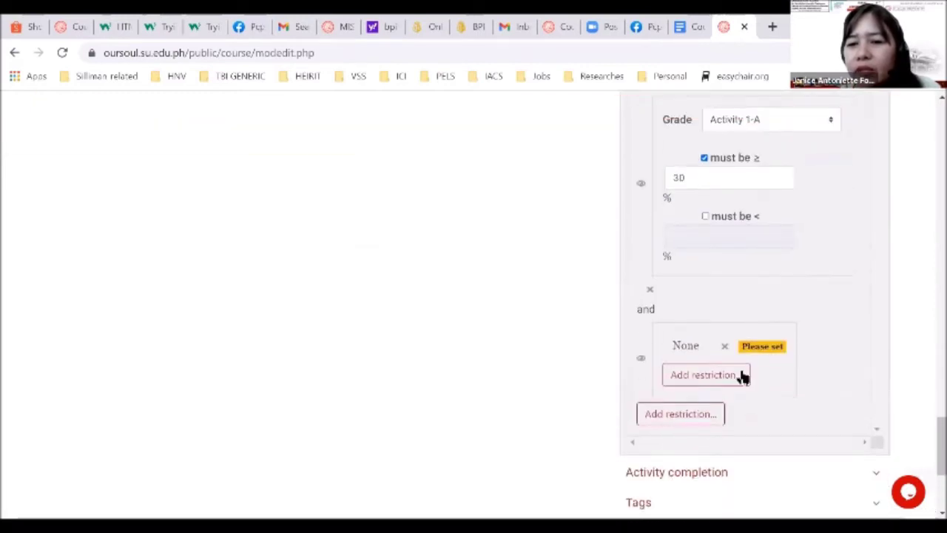
click(724, 345)
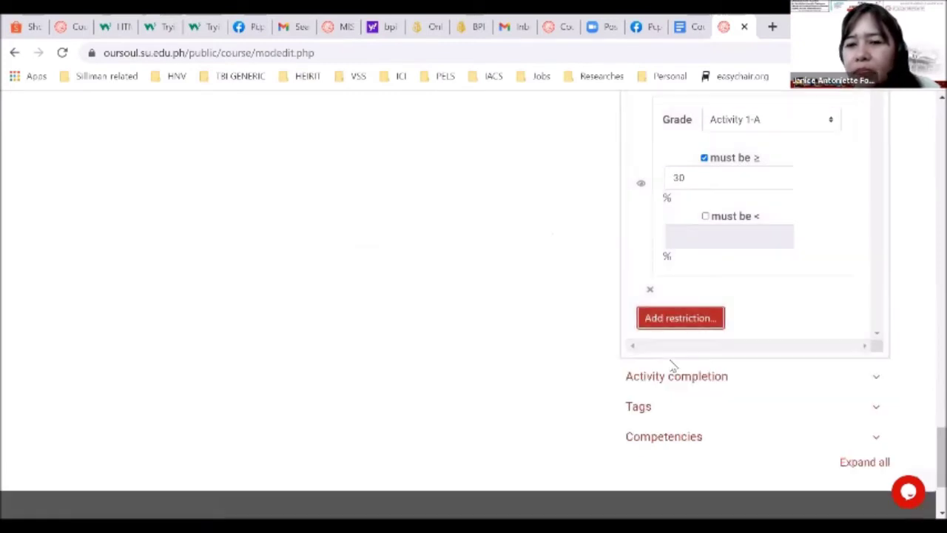
Add and delete a second empty Restriction set, then remove the Activity 1-A grade condition
click(672, 326)
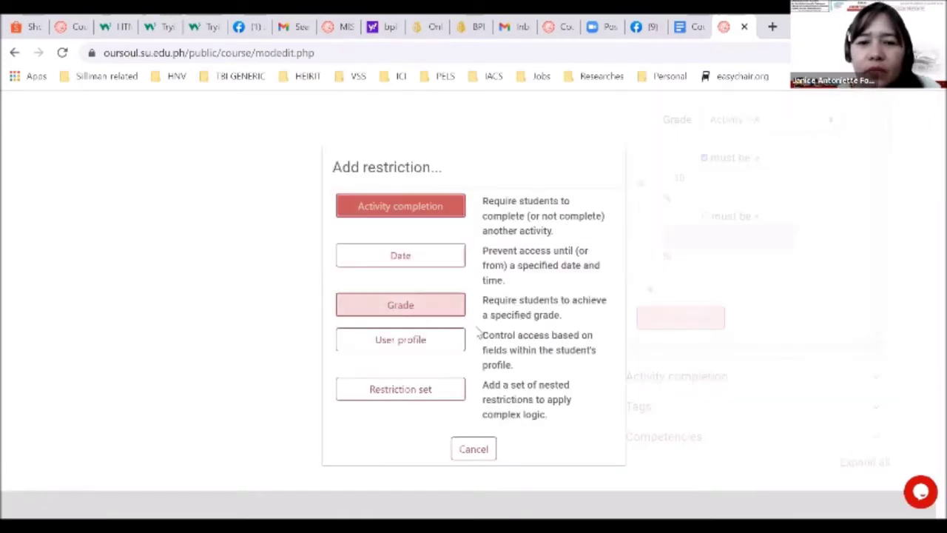
click(429, 394)
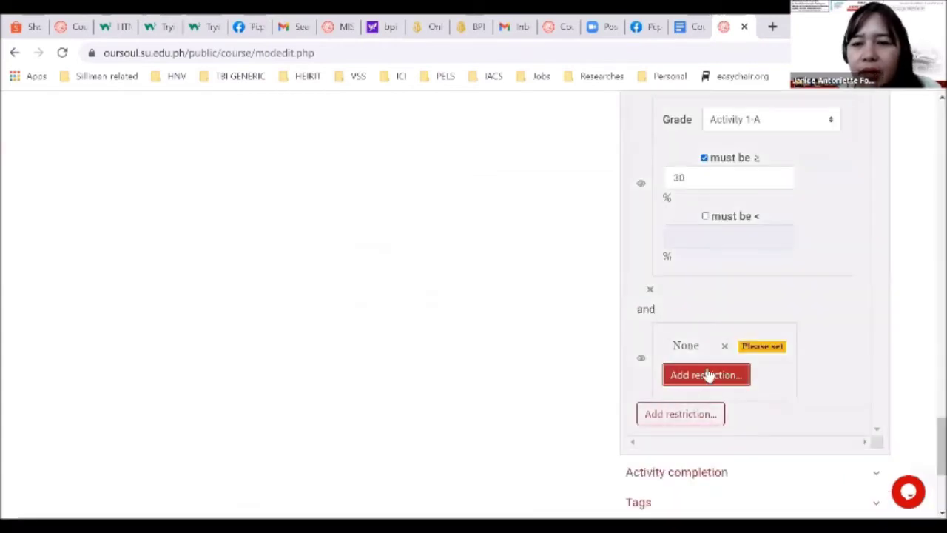
click(699, 344)
click(706, 377)
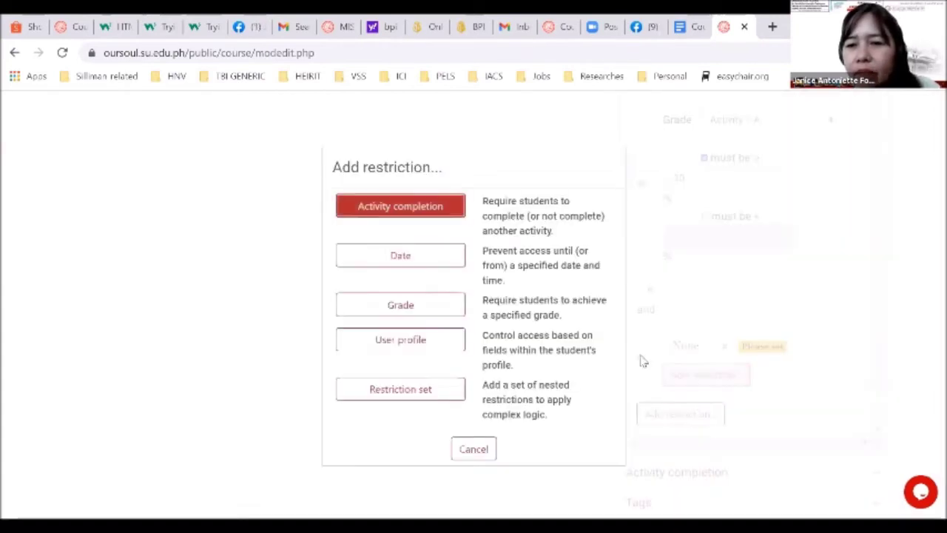
click(471, 447)
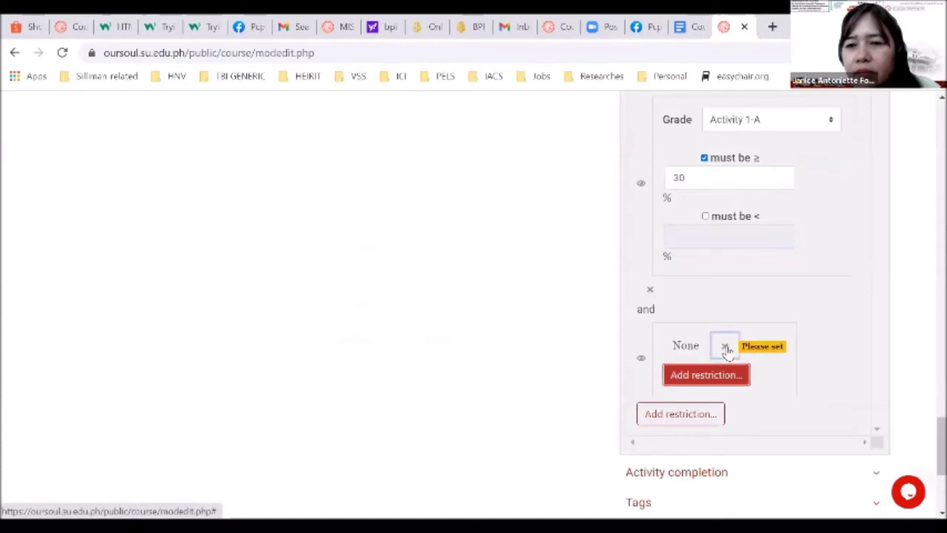
click(724, 346)
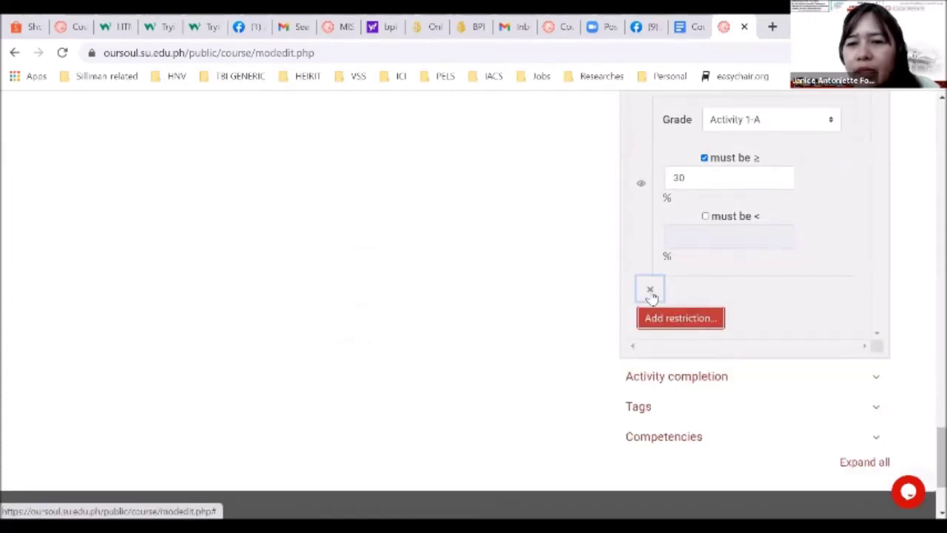
click(649, 290)
scroll(540, 294, up, 5)
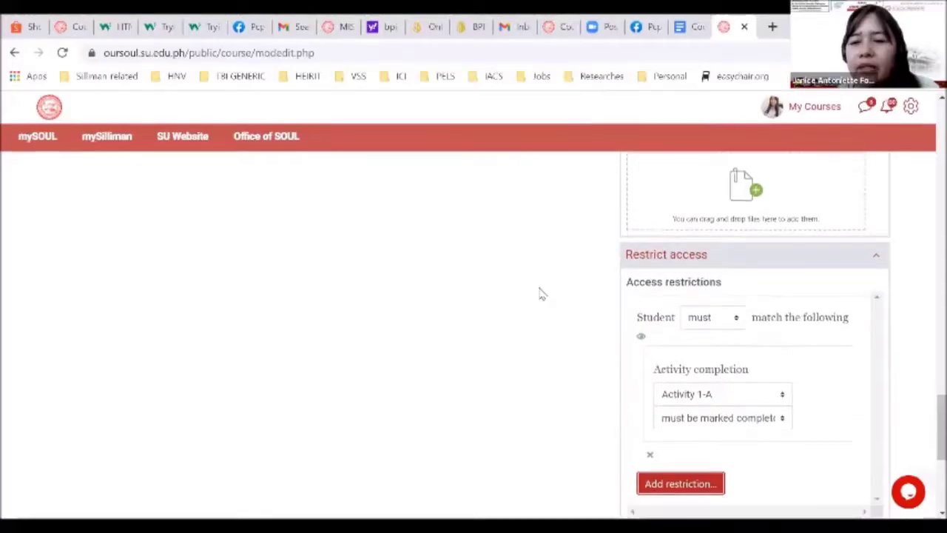
scroll(539, 292, down, 3)
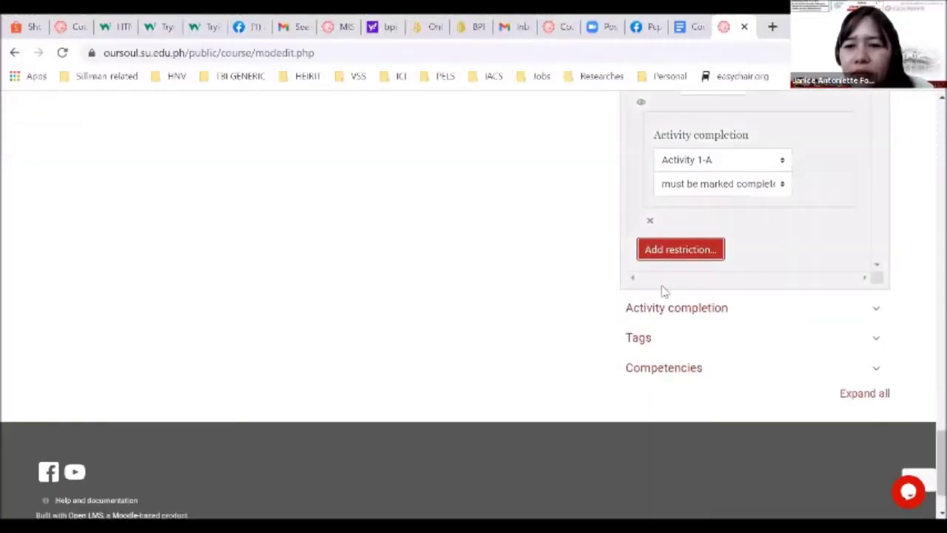
Set Completion tracking to 'Show activity as complete when conditions are met'
click(673, 309)
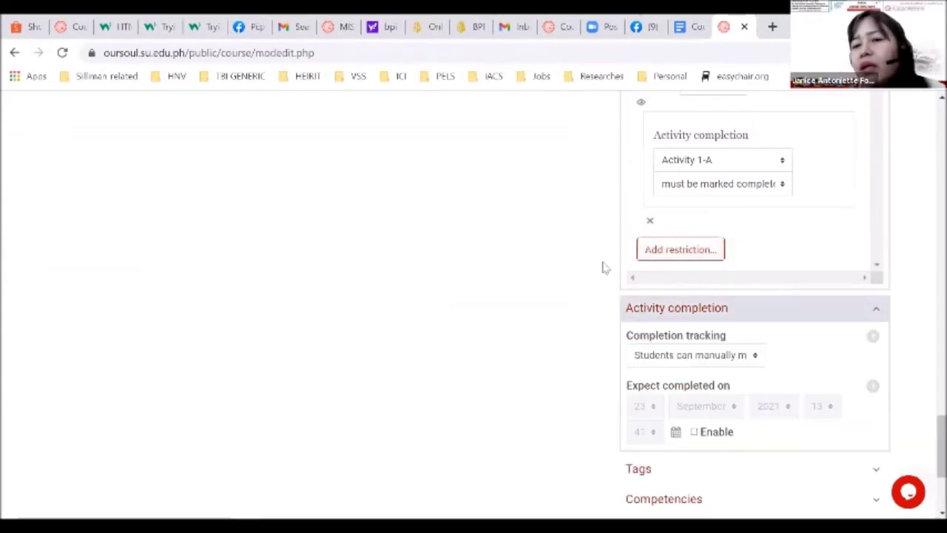
scroll(603, 268, up, 1)
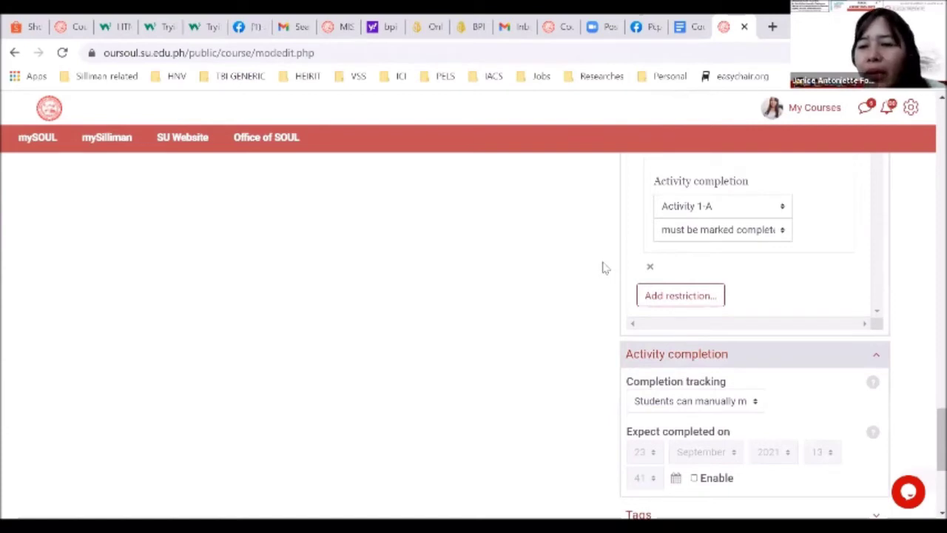
click(703, 401)
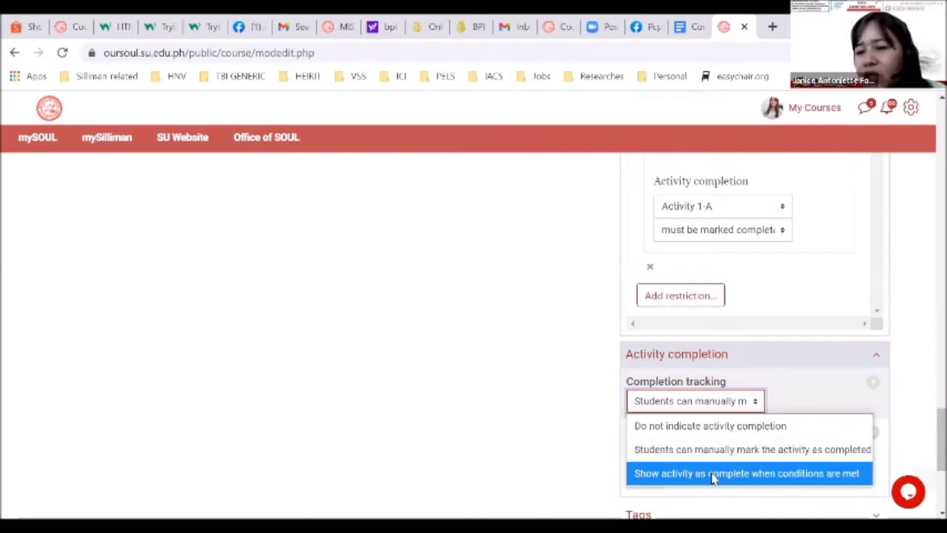
click(714, 474)
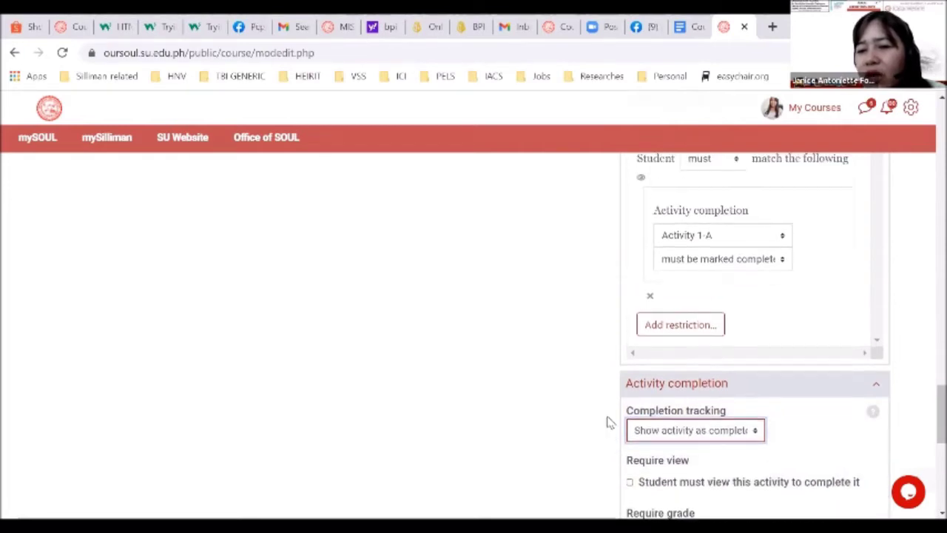
scroll(607, 422, down, 3)
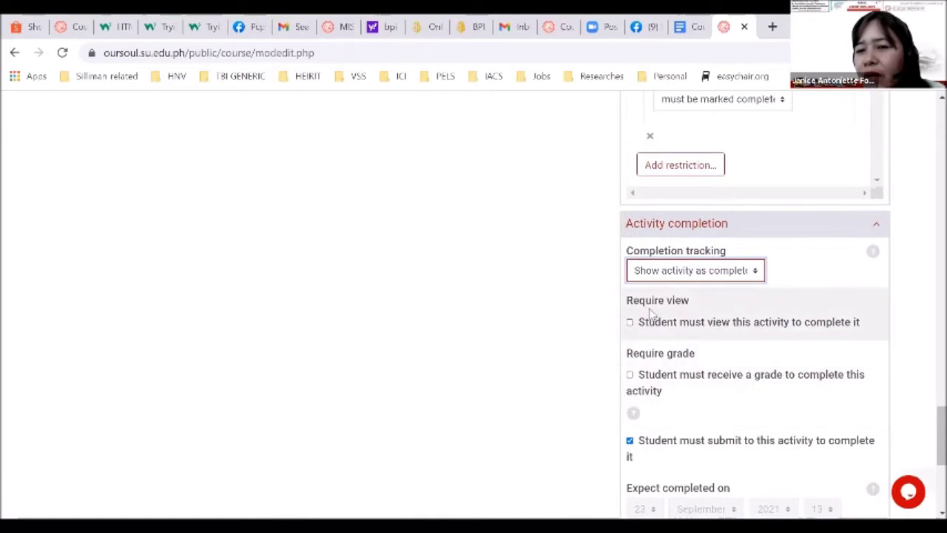
Tick 'Student must view this activity to complete it' alongside the submit requirement and review the settings
click(722, 326)
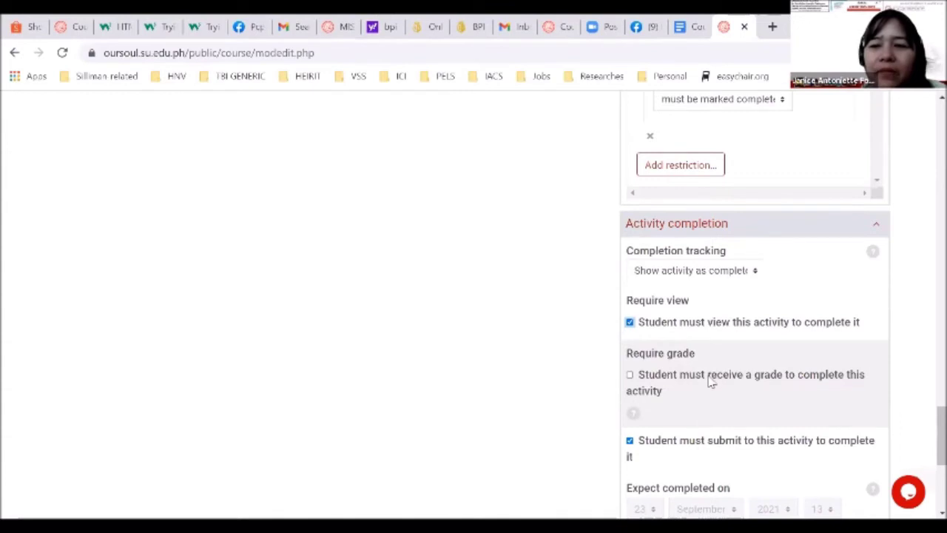
scroll(710, 380, down, 1)
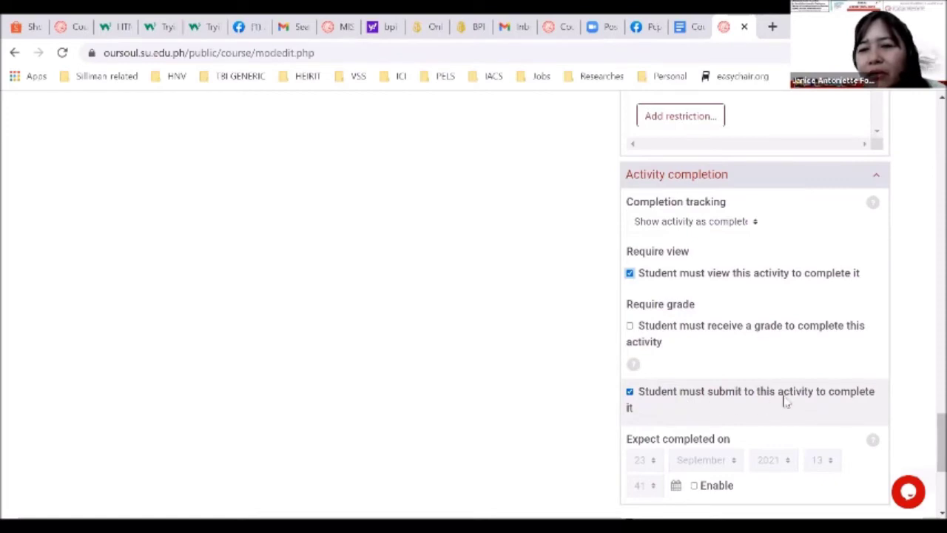
scroll(654, 429, down, 1)
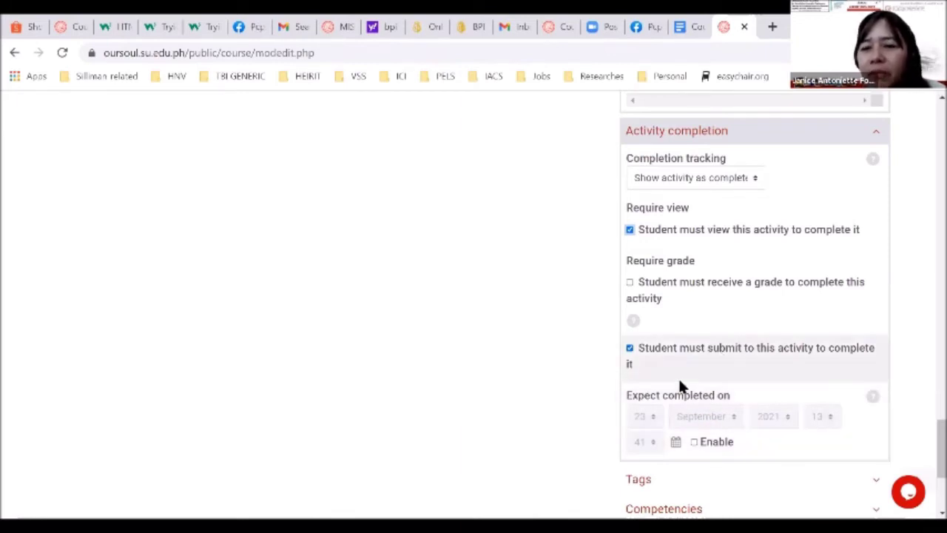
scroll(679, 386, down, 2)
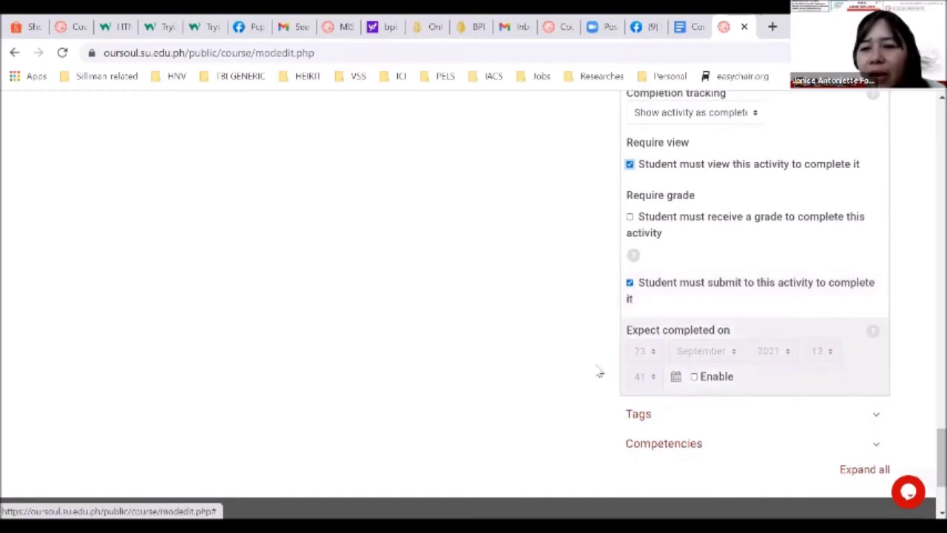
scroll(577, 364, down, 1)
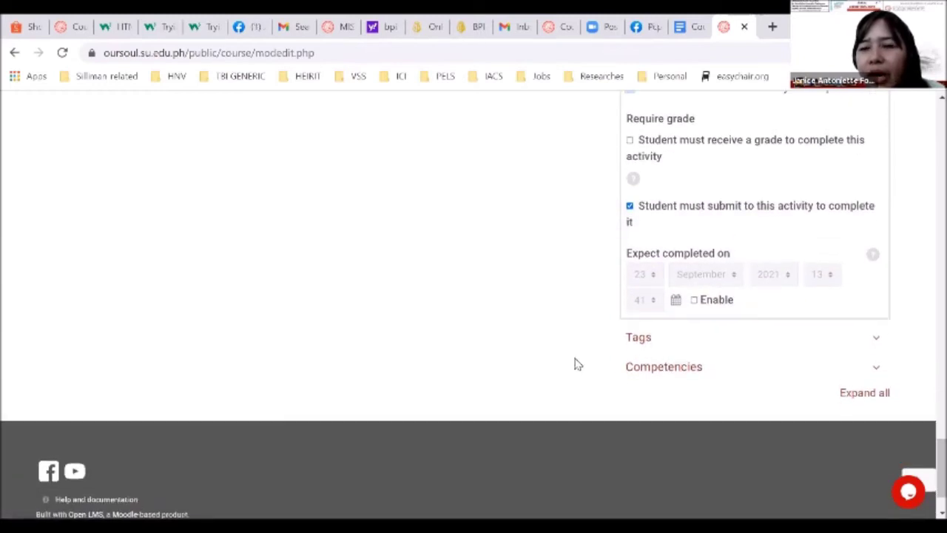
scroll(577, 364, up, 2)
scroll(577, 364, up, 4)
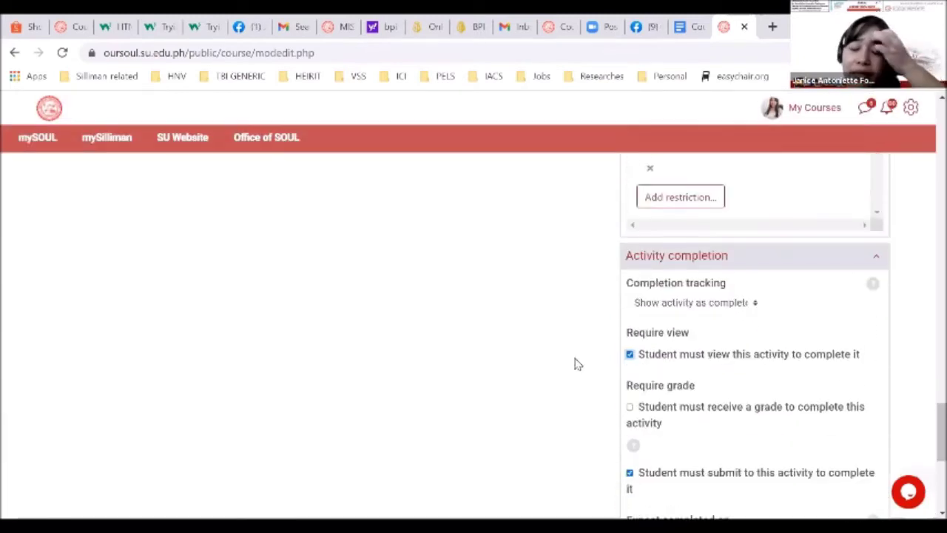
scroll(577, 364, up, 4)
scroll(578, 364, down, 2)
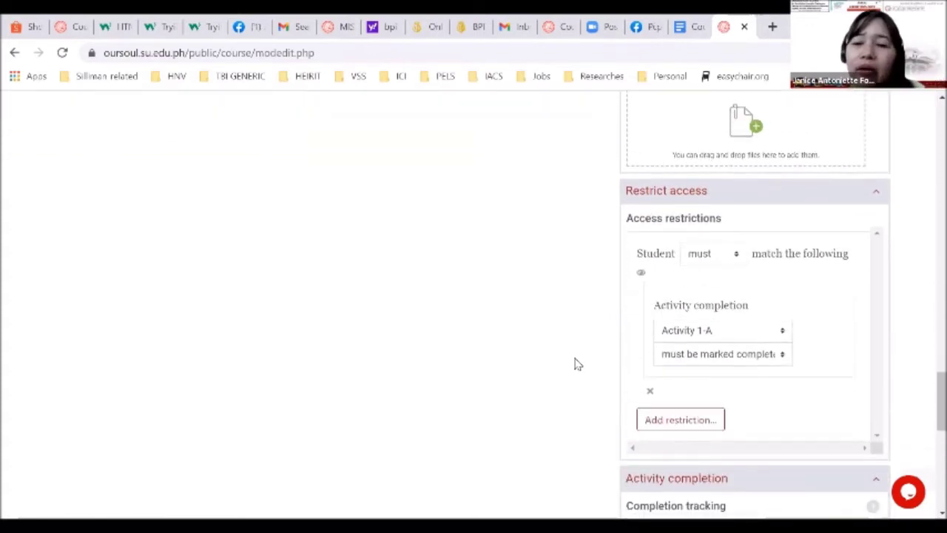
scroll(577, 364, down, 1)
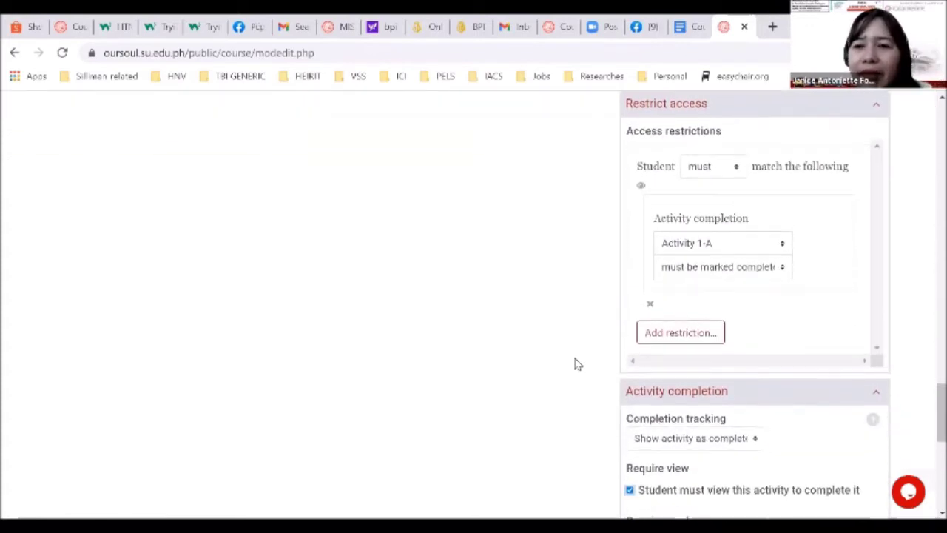
scroll(577, 364, up, 2)
scroll(577, 364, up, 2)
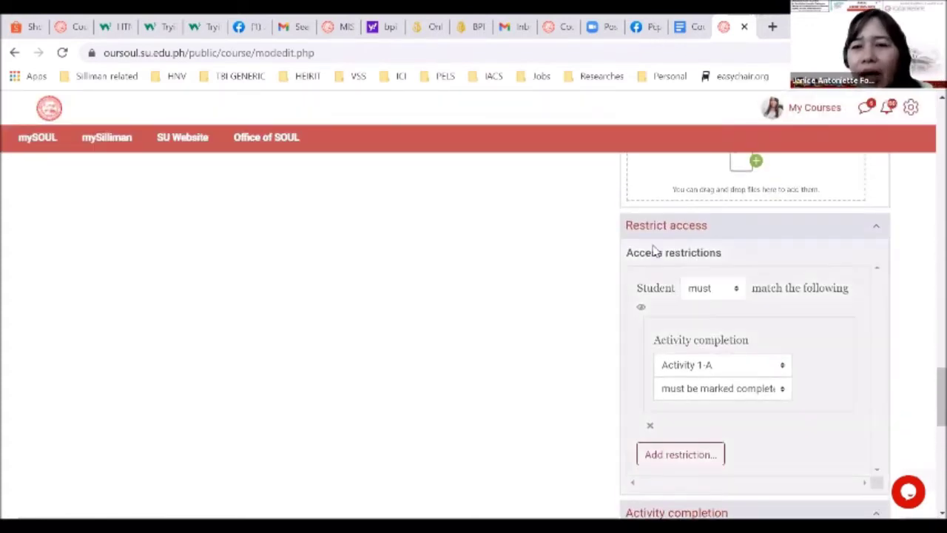
scroll(584, 389, down, 5)
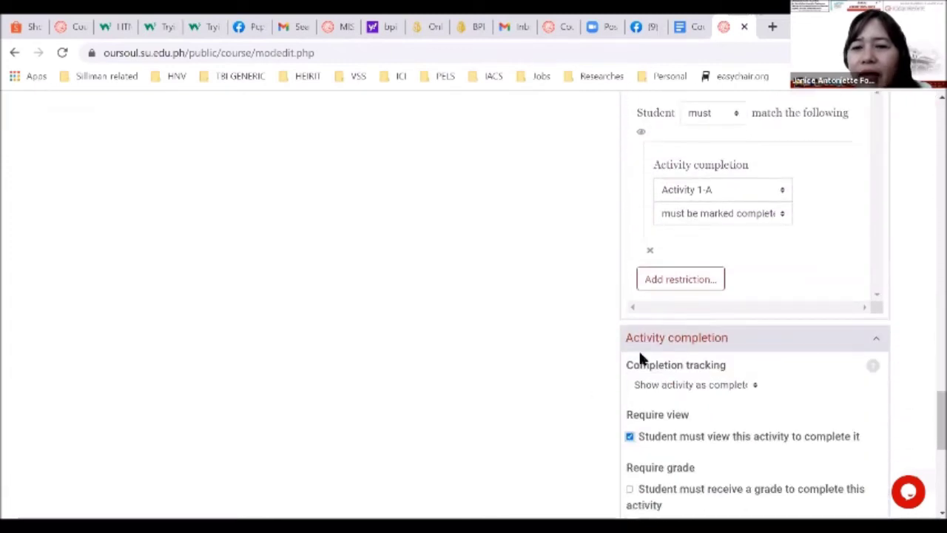
scroll(614, 377, down, 5)
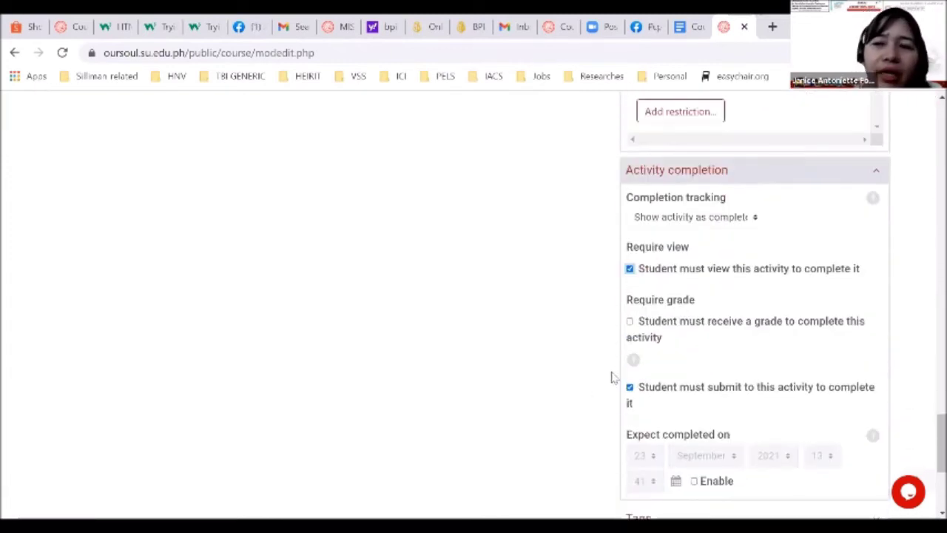
scroll(611, 378, down, 4)
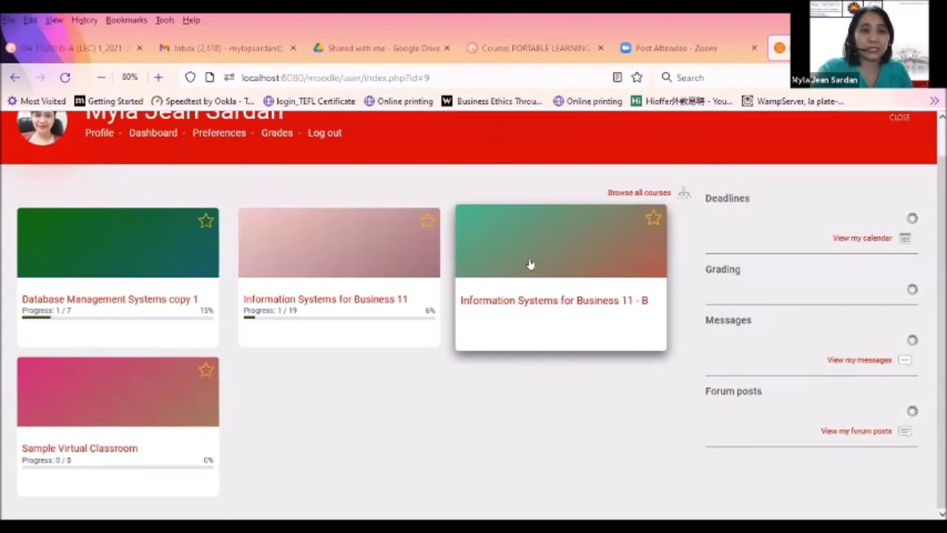
Go to the Import page of the Information Systems for Business 11 - B course from its administration menu
click(530, 264)
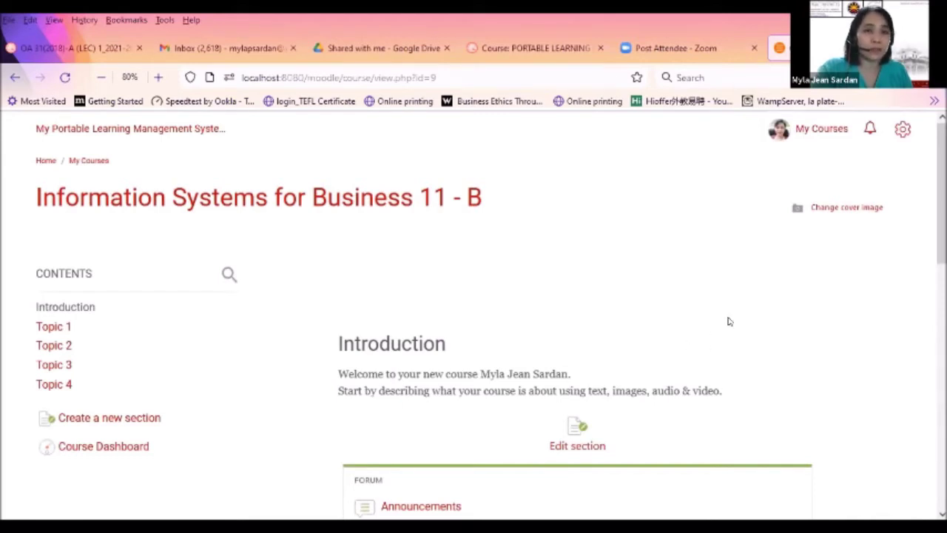
click(900, 135)
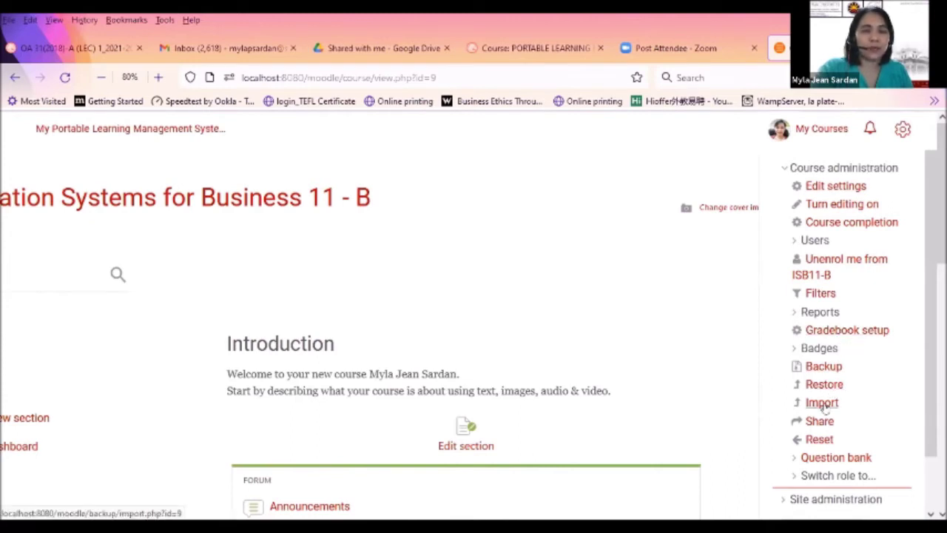
click(821, 403)
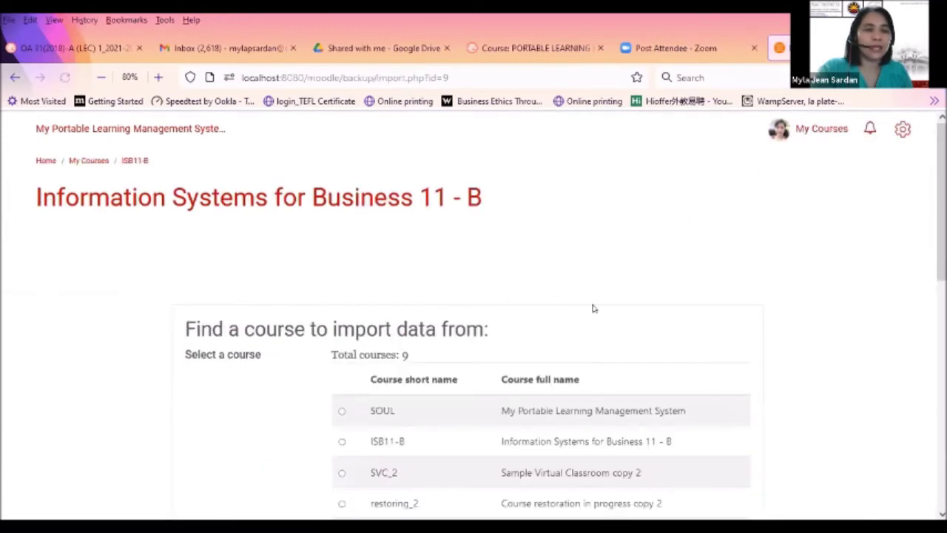
Select Information Systems for Business 11 as the import source and continue
scroll(674, 338, down, 2)
scroll(677, 344, down, 3)
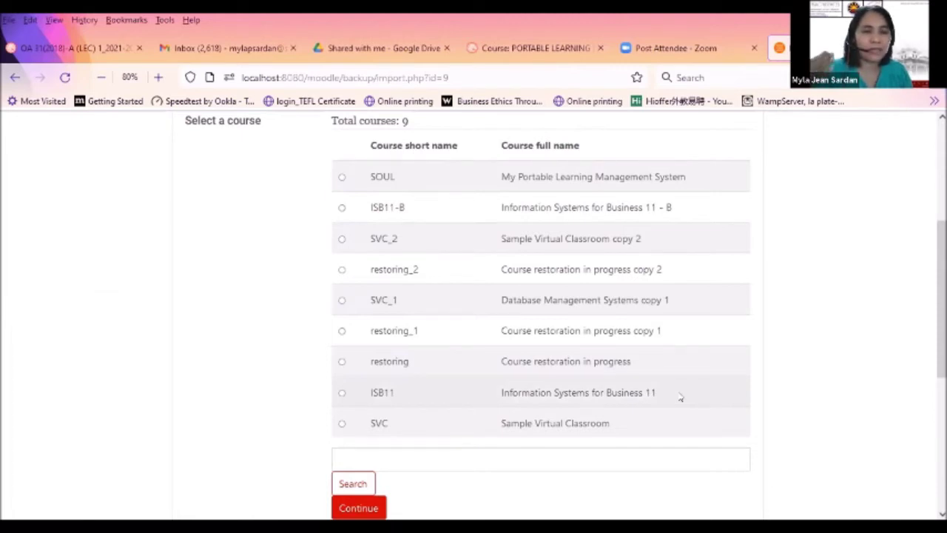
click(341, 393)
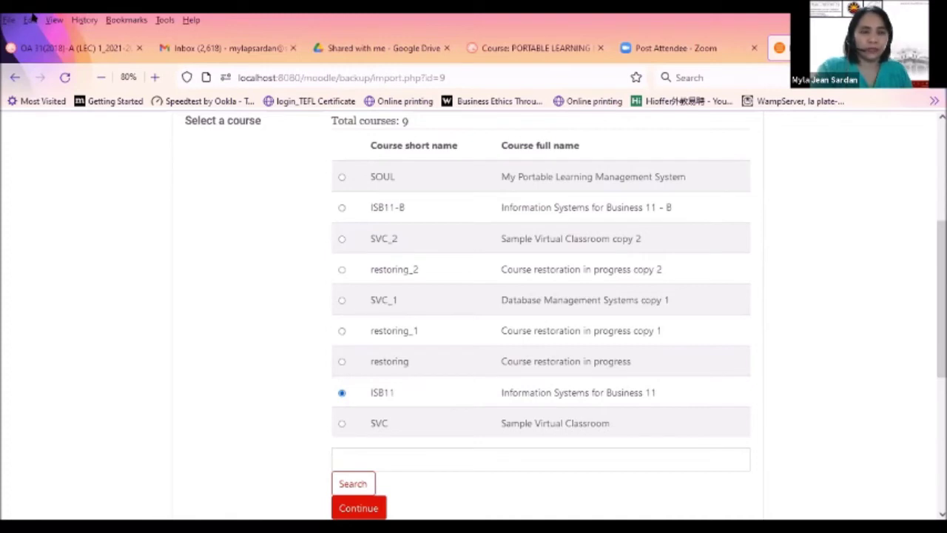
scroll(380, 347, down, 3)
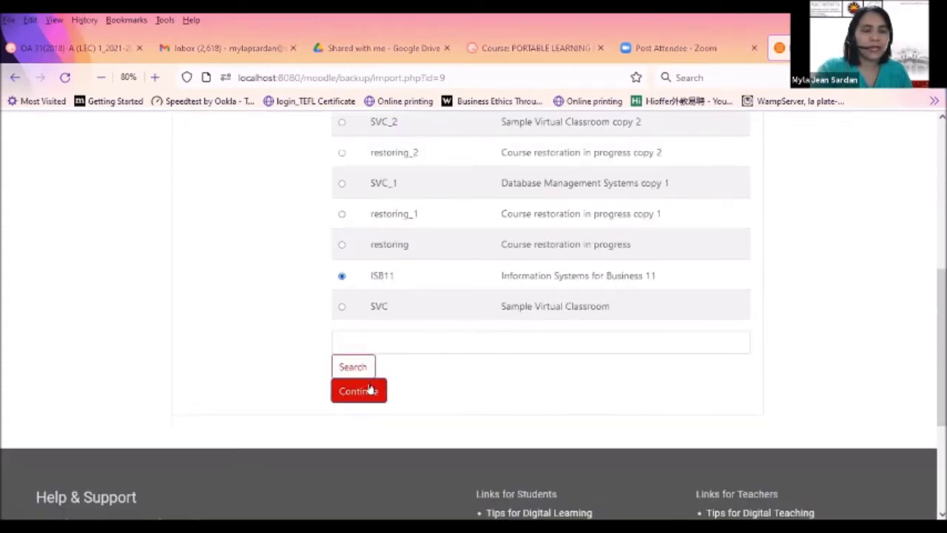
click(368, 398)
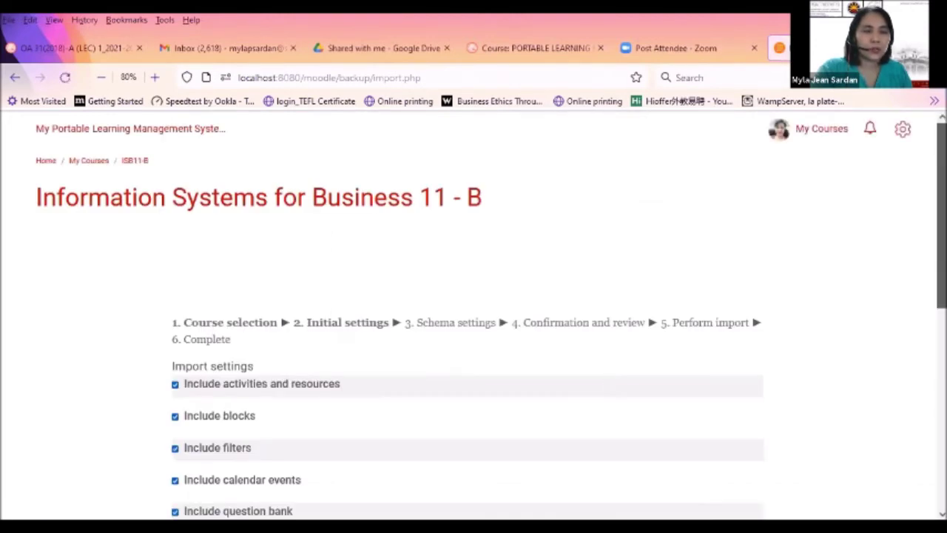
Keep all content types in the initial import settings and proceed to the schema step
scroll(473, 318, down, 2)
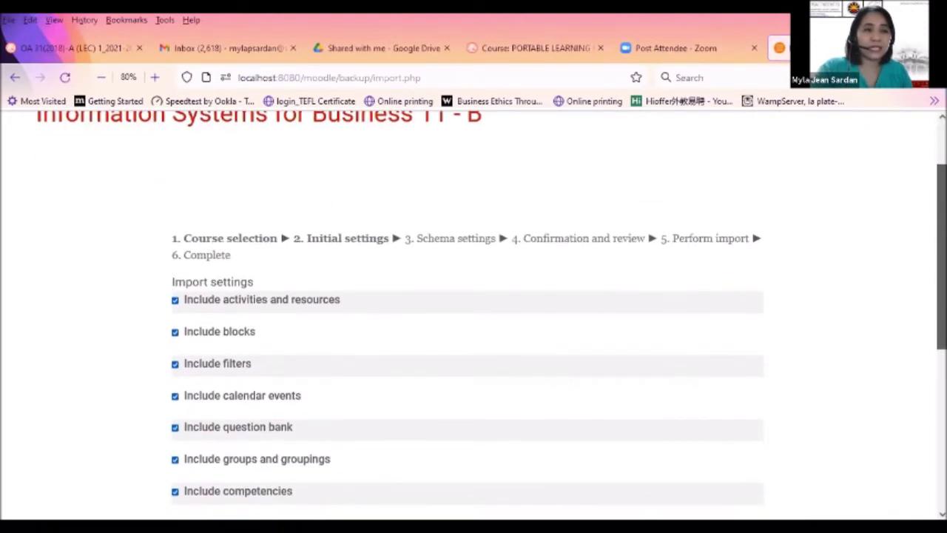
scroll(474, 315, down, 1)
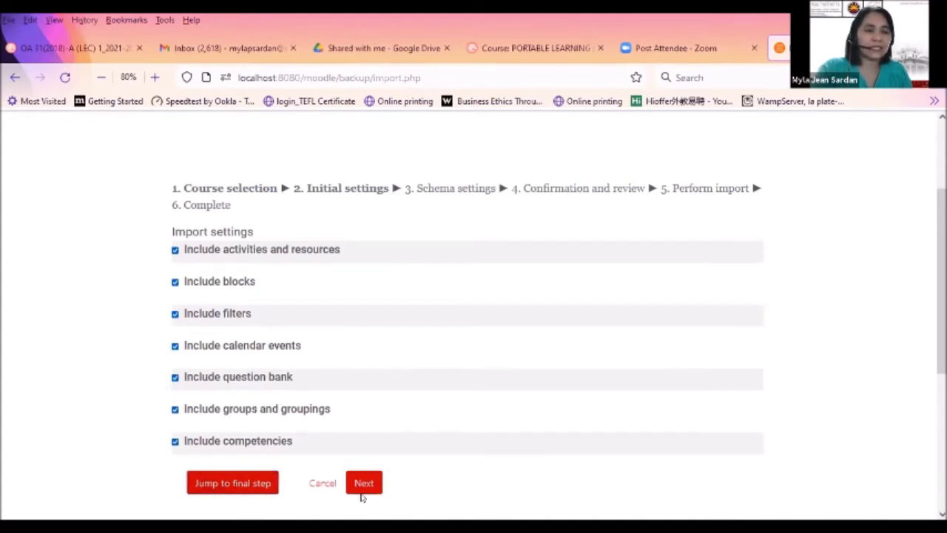
click(362, 485)
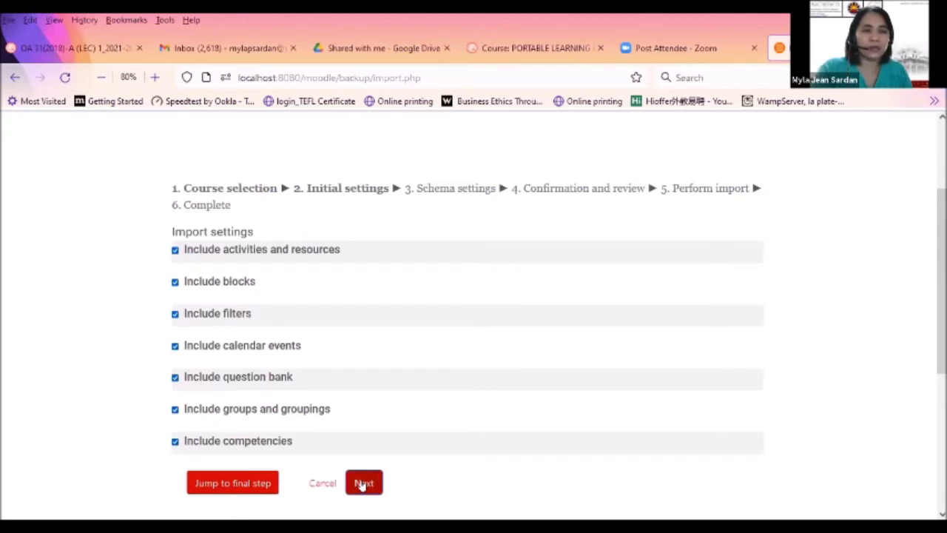
click(362, 483)
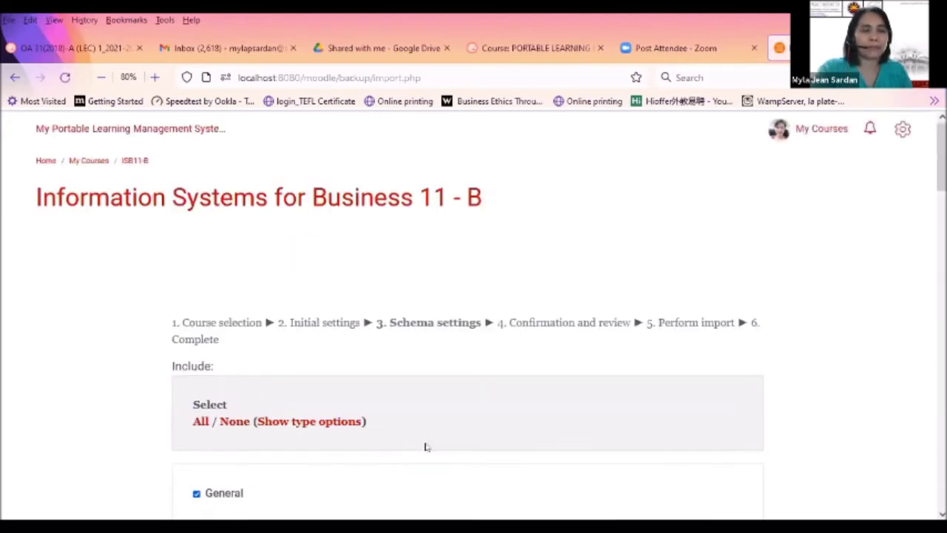
Untick How to Activate mySOUL Account-Teachers and Sample Book., leaving all other items included
scroll(941, 185, down, 5)
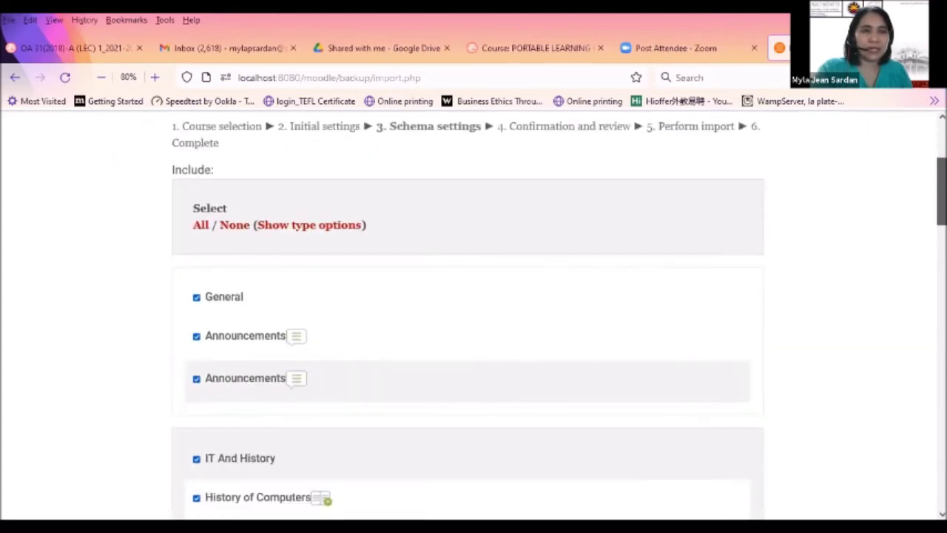
scroll(473, 319, up, 1)
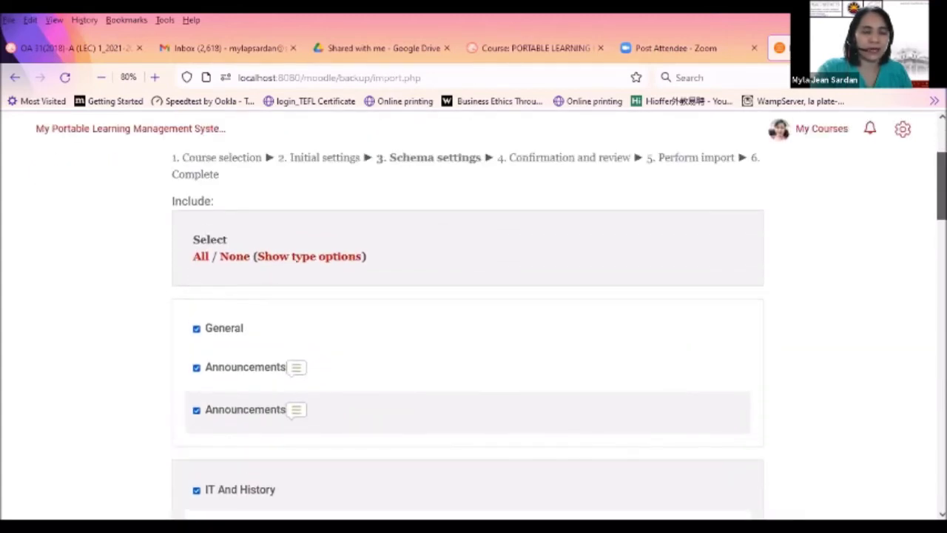
scroll(467, 318, down, 1)
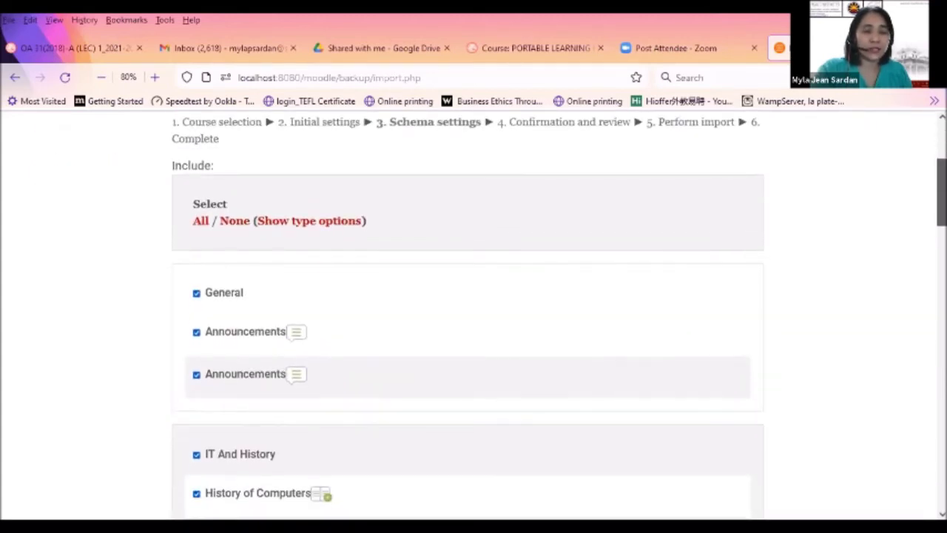
scroll(467, 318, down, 1)
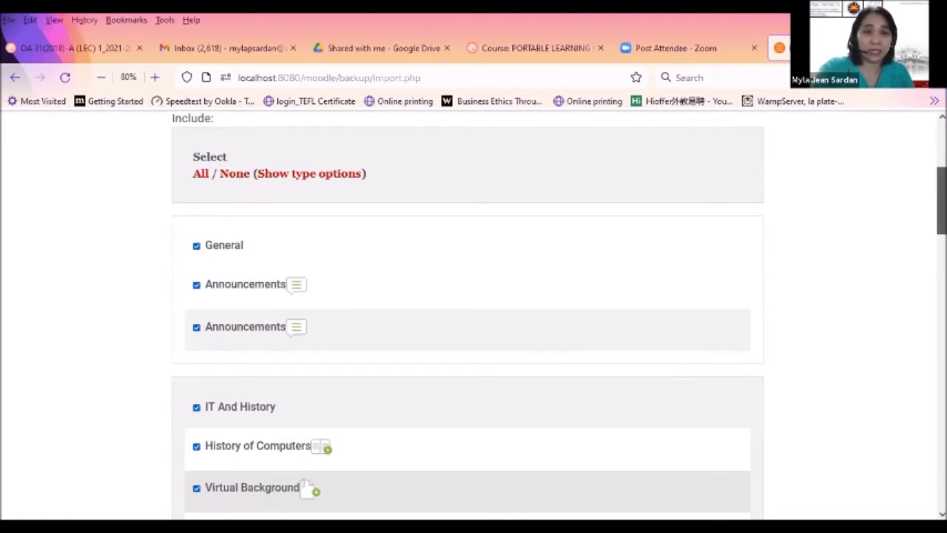
scroll(803, 229, down, 3)
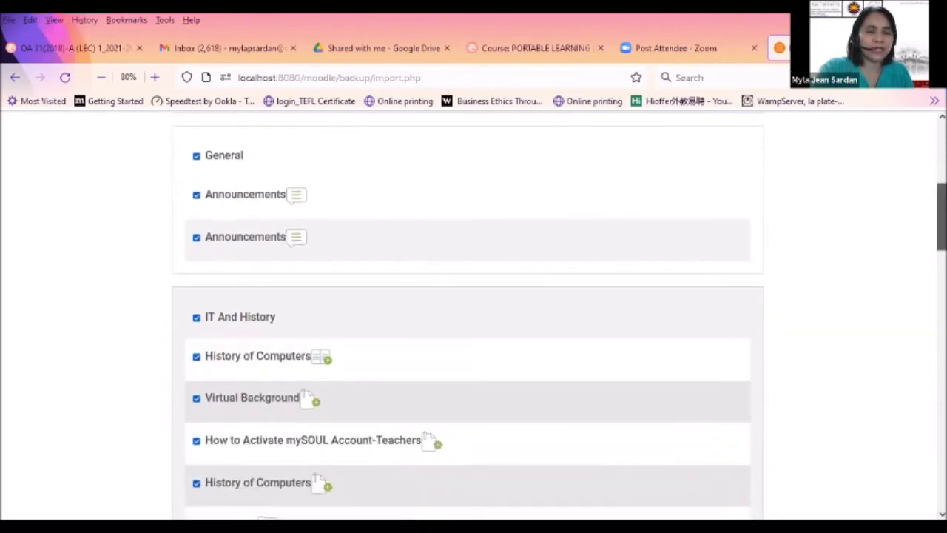
scroll(937, 222, down, 5)
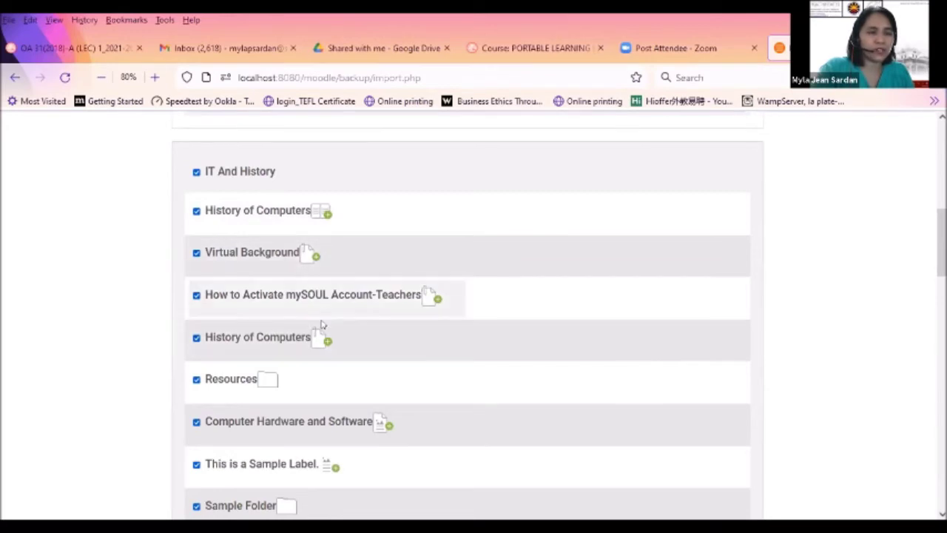
scroll(328, 370, down, 2)
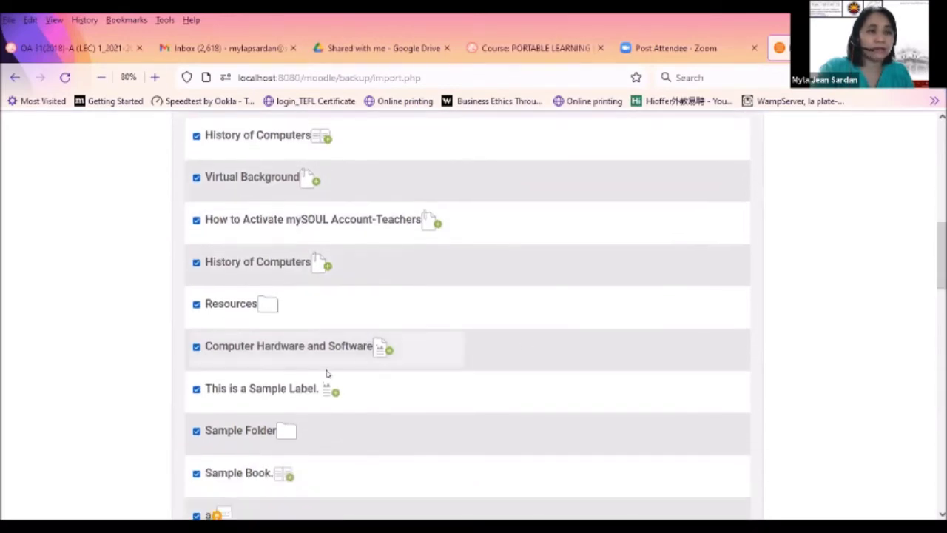
scroll(467, 333, up, 4)
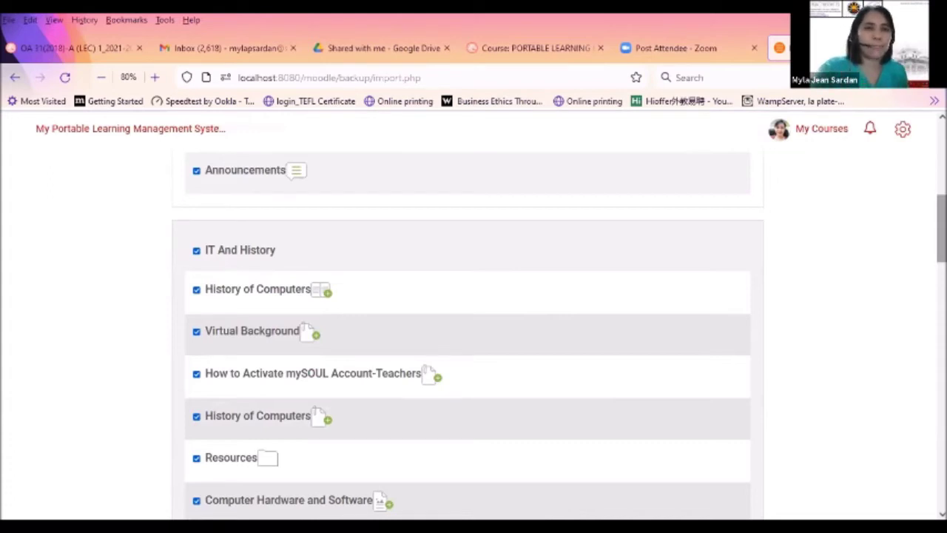
scroll(833, 220, down, 2)
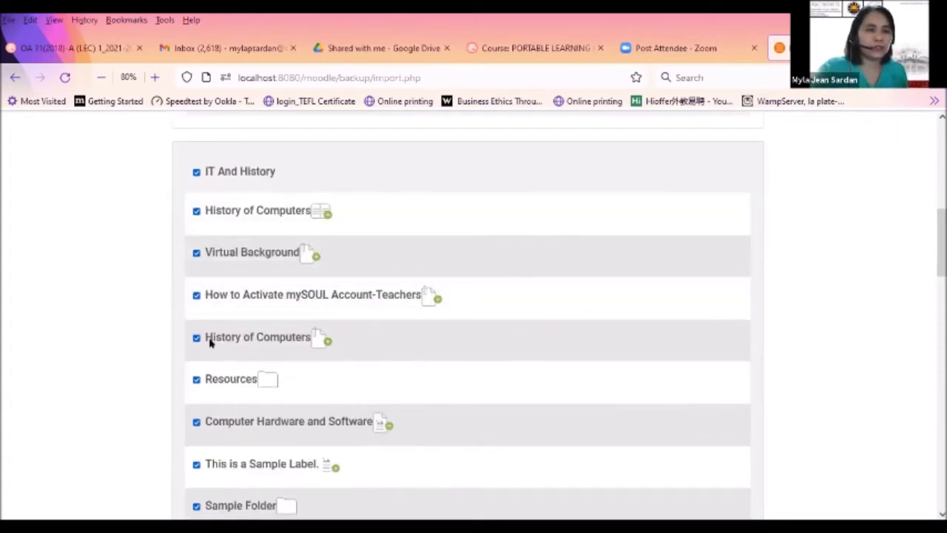
click(196, 295)
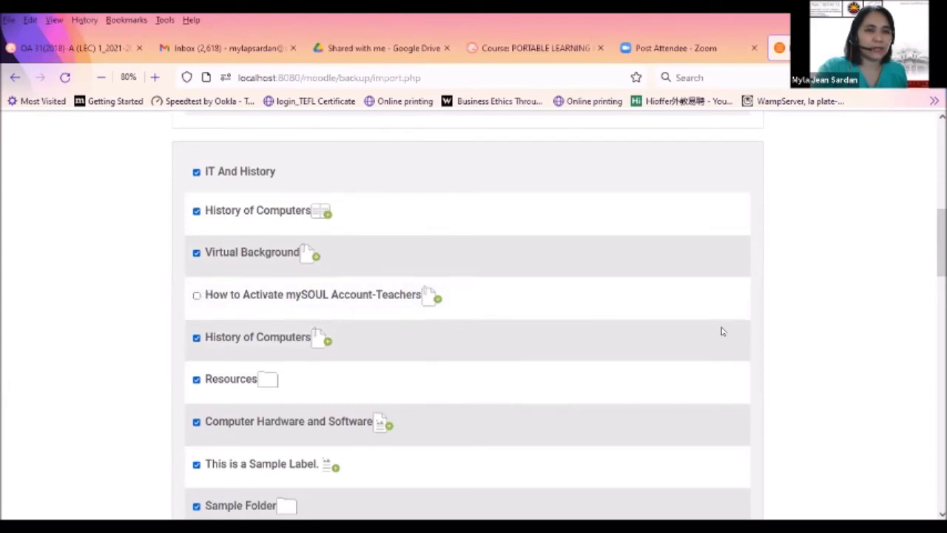
scroll(812, 297, down, 5)
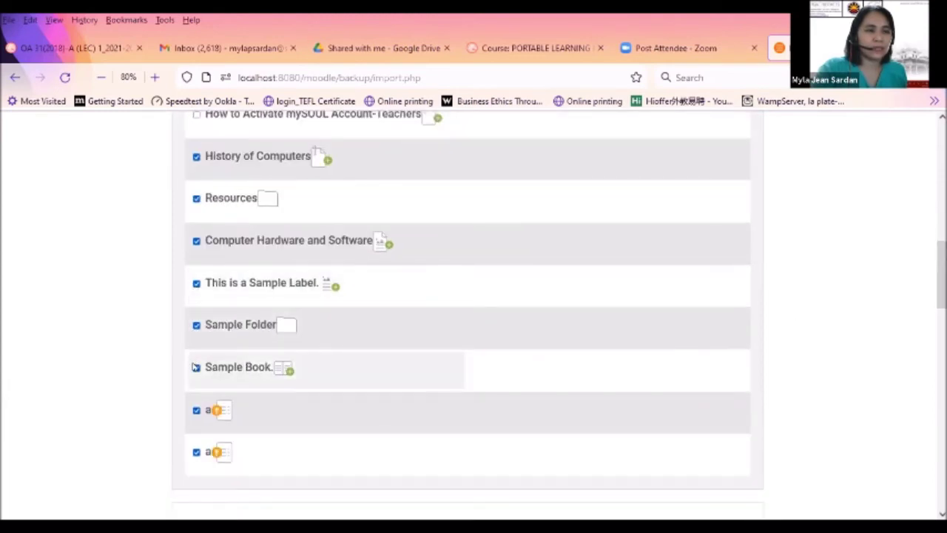
click(195, 366)
scroll(467, 318, up, 6)
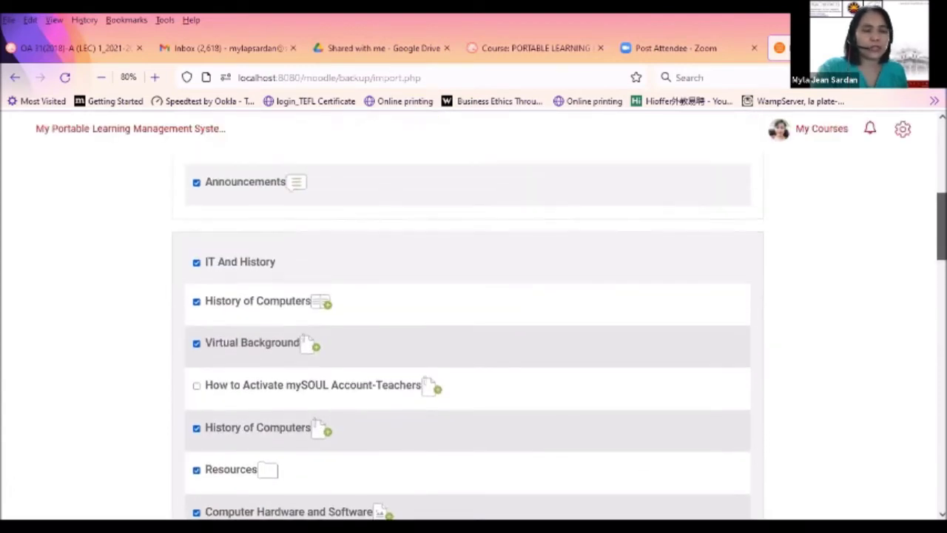
scroll(468, 319, up, 1)
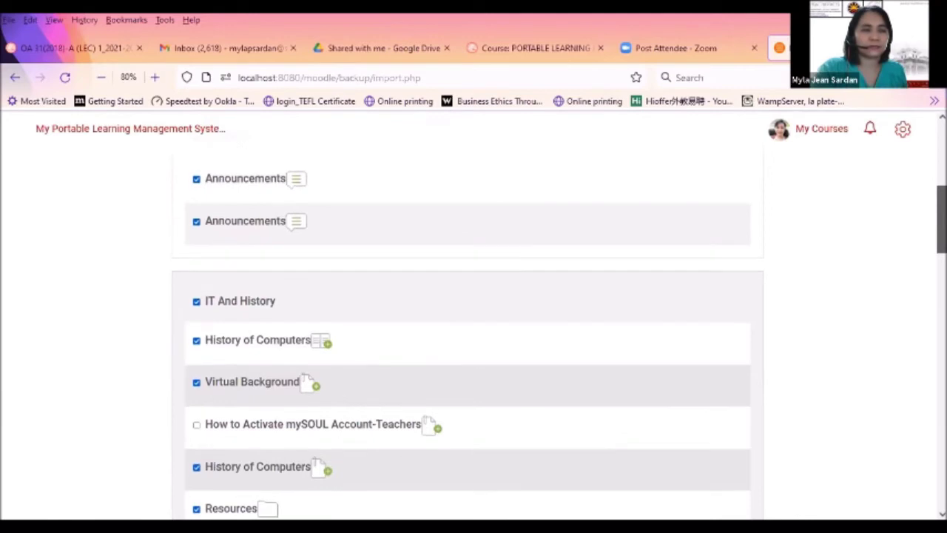
scroll(467, 318, up, 2)
scroll(467, 318, down, 3)
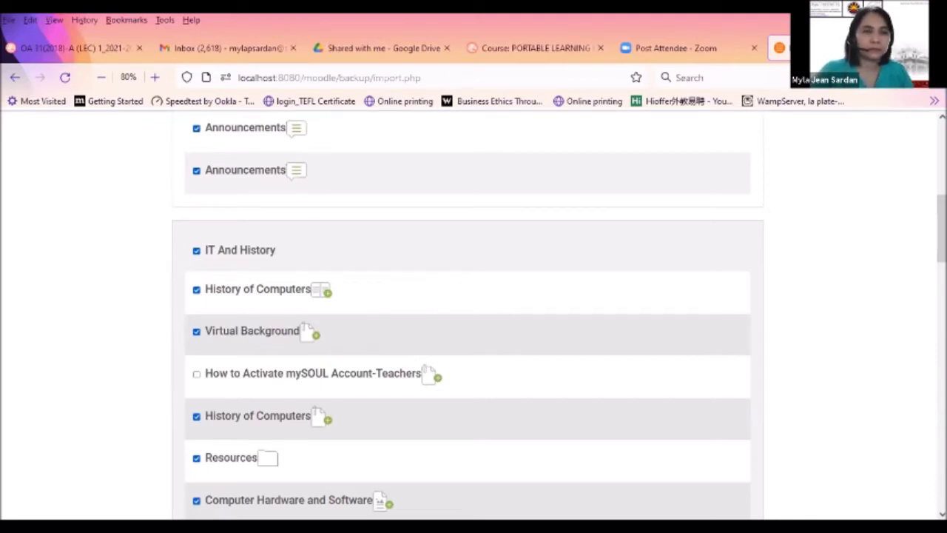
scroll(473, 318, down, 6)
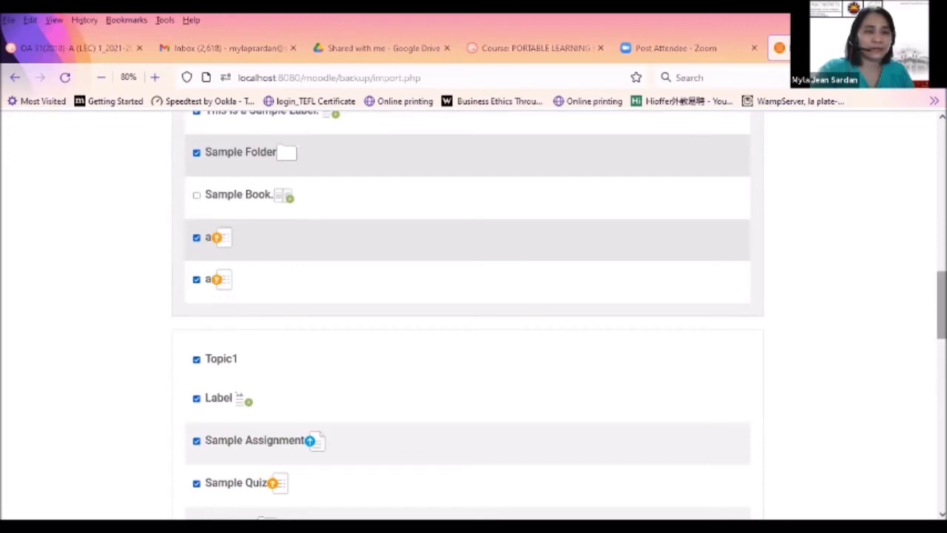
drag(941, 305, 941, 440)
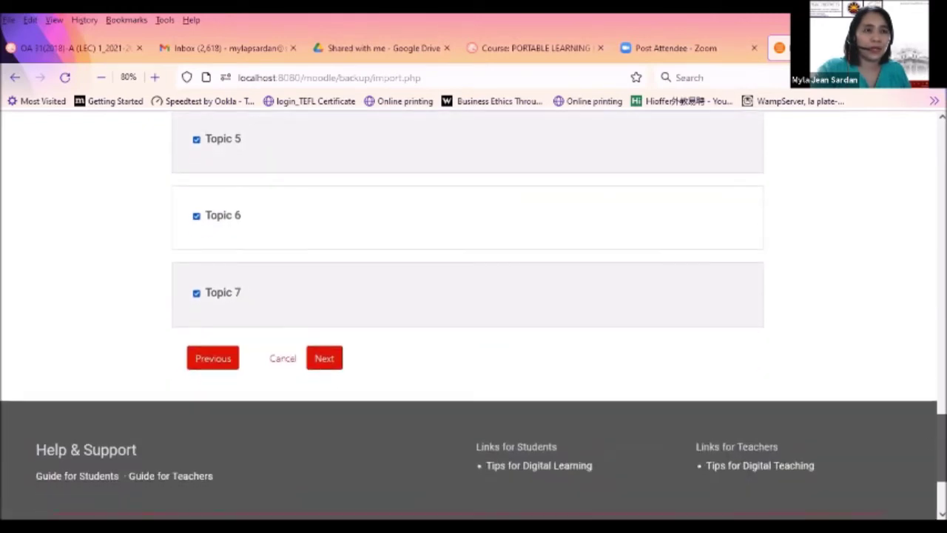
Review the import's confirmation list: Assessments and Topics 5–7 included, mySOUL guide and Sample Book excluded
click(329, 362)
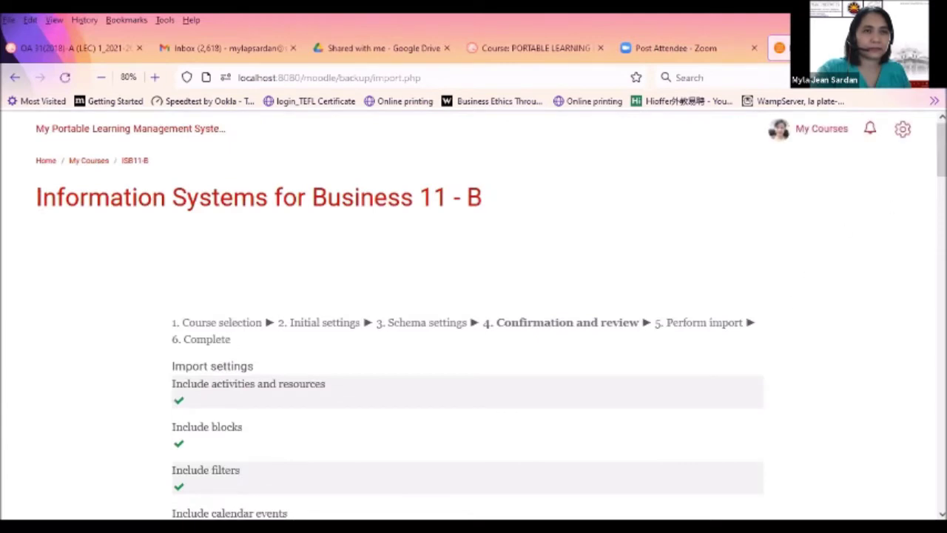
drag(941, 148, 941, 175)
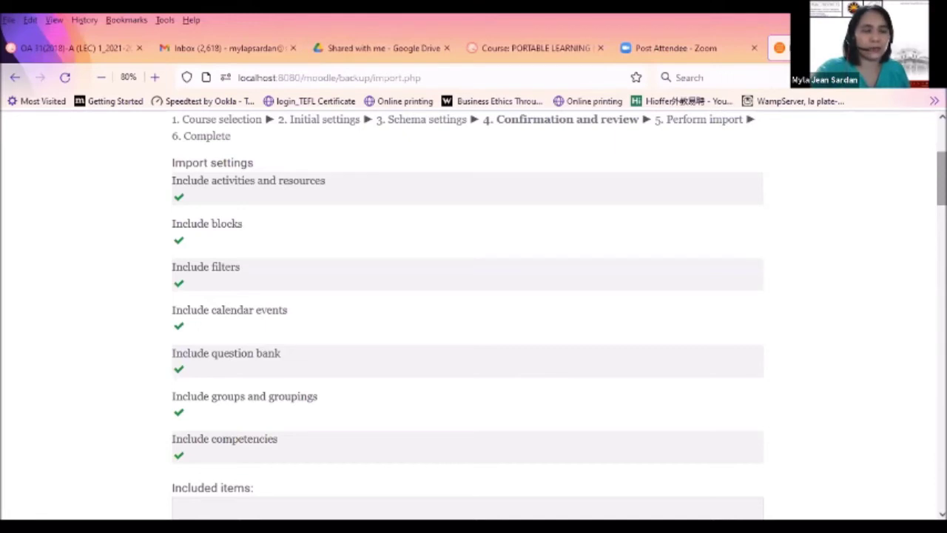
scroll(526, 213, up, 1)
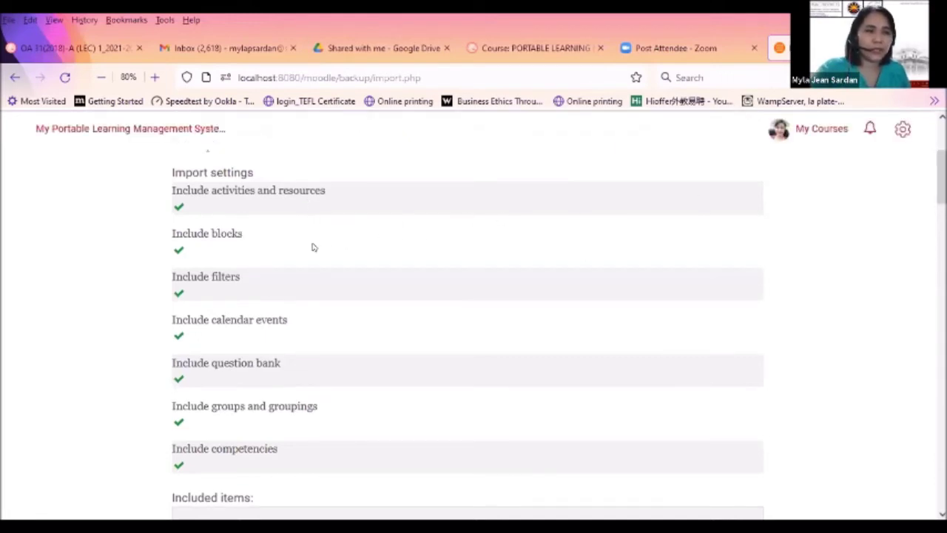
scroll(941, 177, down, 1)
drag(941, 178, 941, 271)
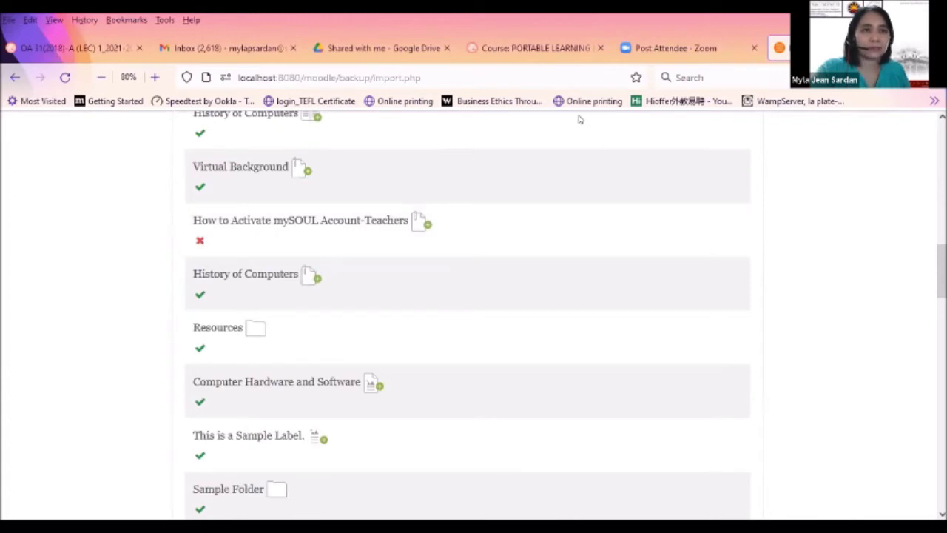
scroll(467, 318, down, 5)
scroll(468, 318, up, 4)
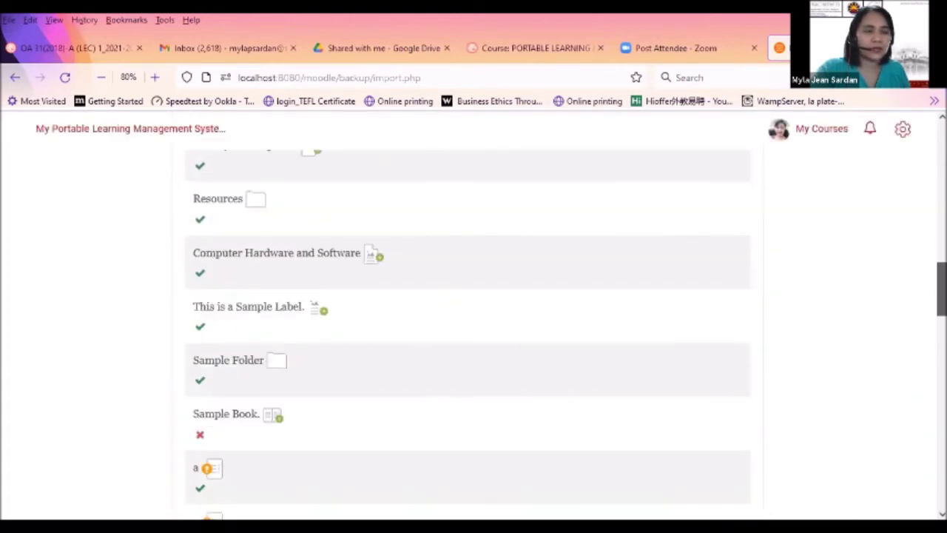
scroll(467, 318, up, 2)
scroll(467, 318, down, 10)
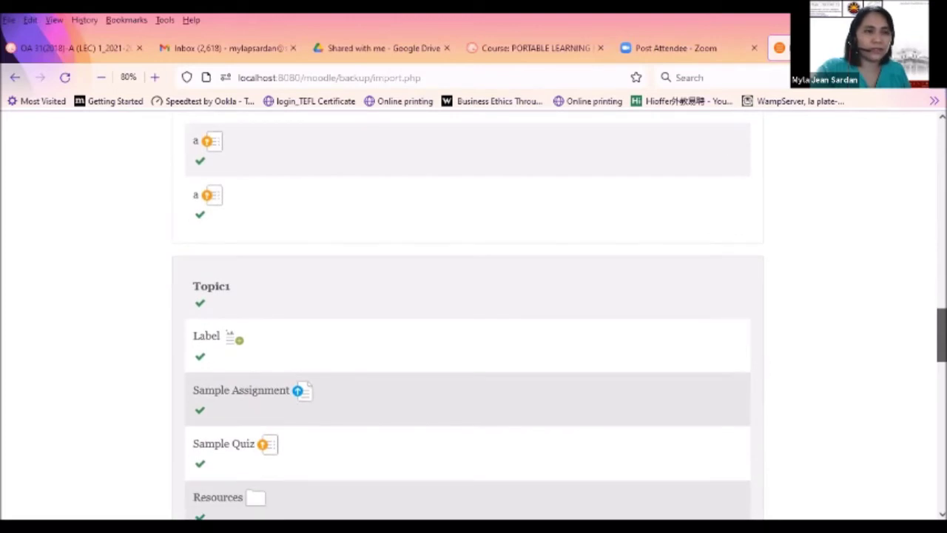
scroll(467, 319, down, 5)
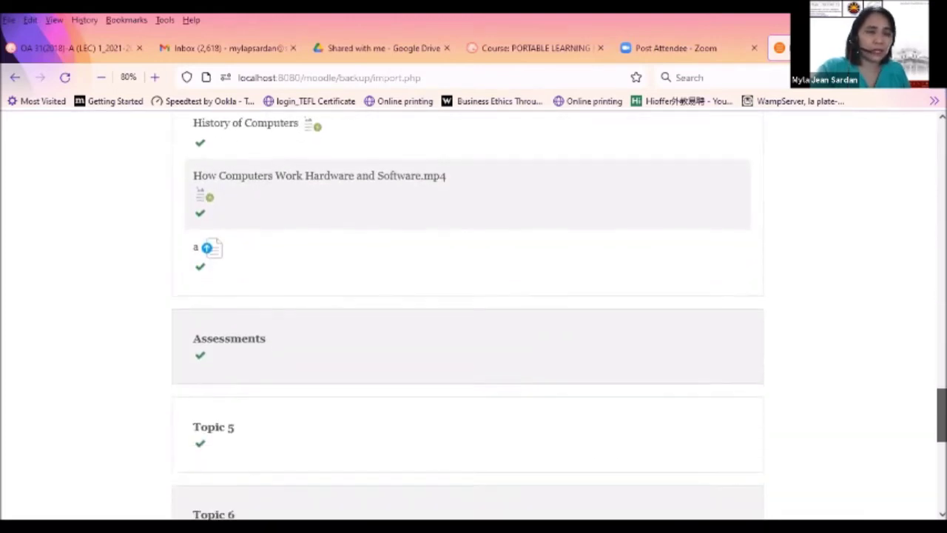
scroll(467, 318, down, 2)
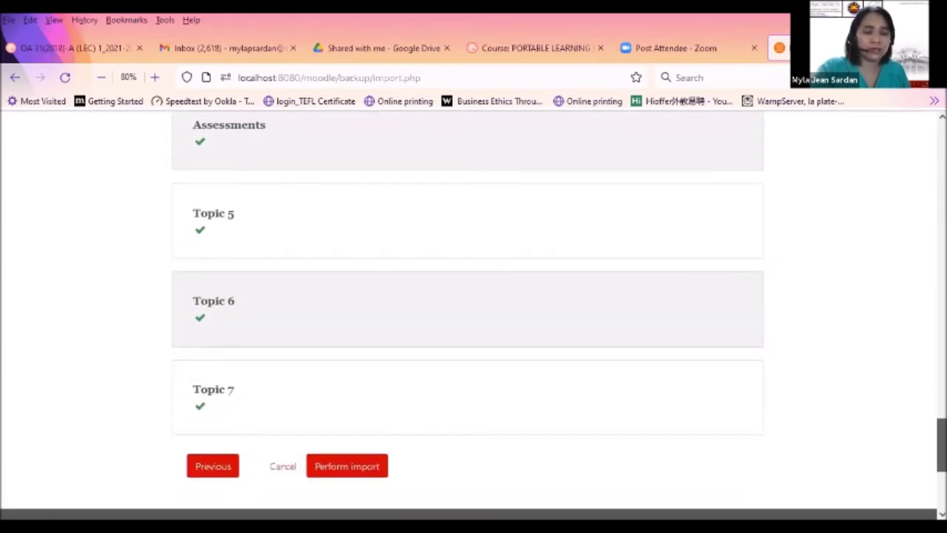
scroll(489, 202, down, 1)
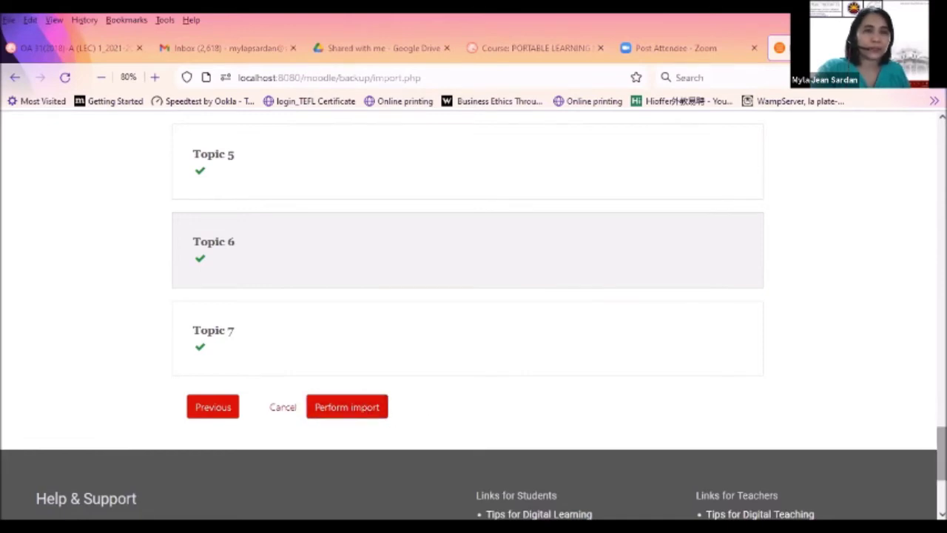
scroll(474, 296, up, 1)
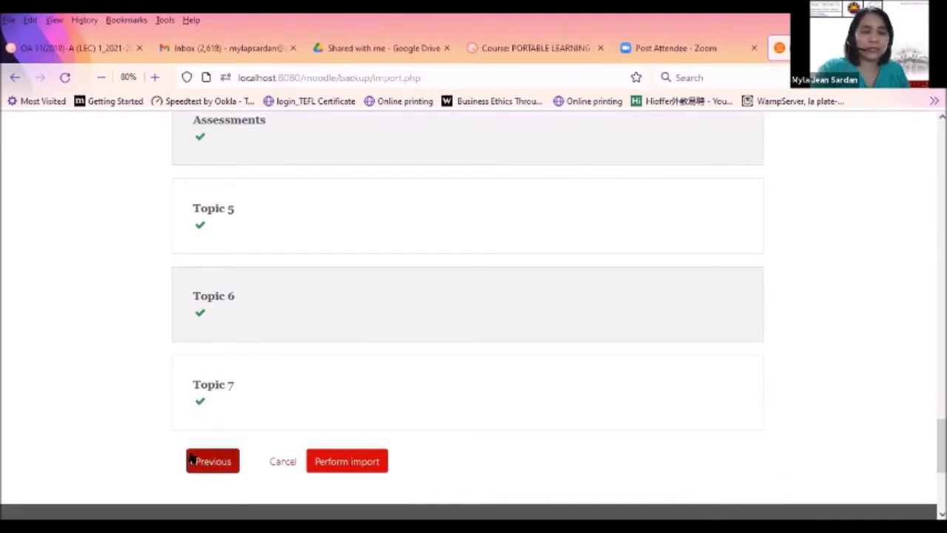
scroll(913, 439, up, 1)
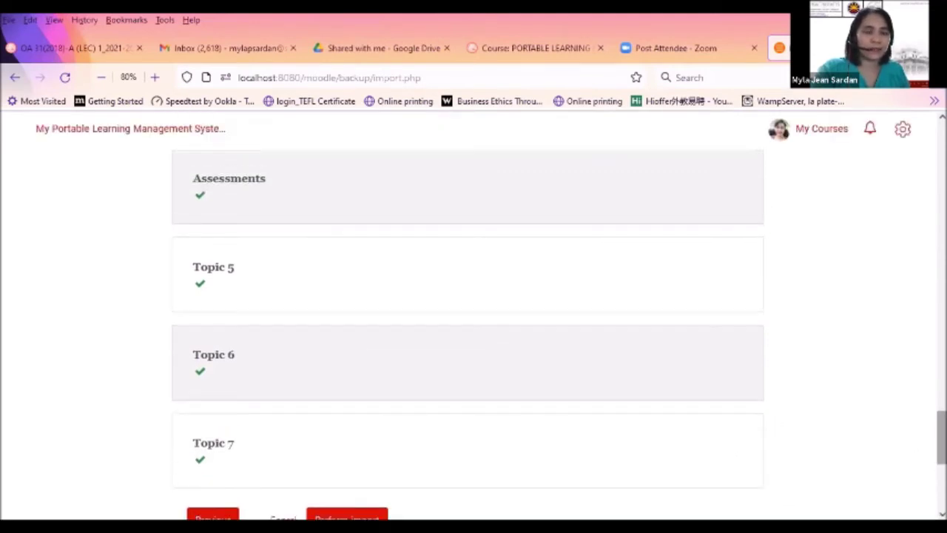
drag(941, 436, 941, 474)
Perform the import into Information Systems for Business 11 - B and continue to the course page
click(343, 379)
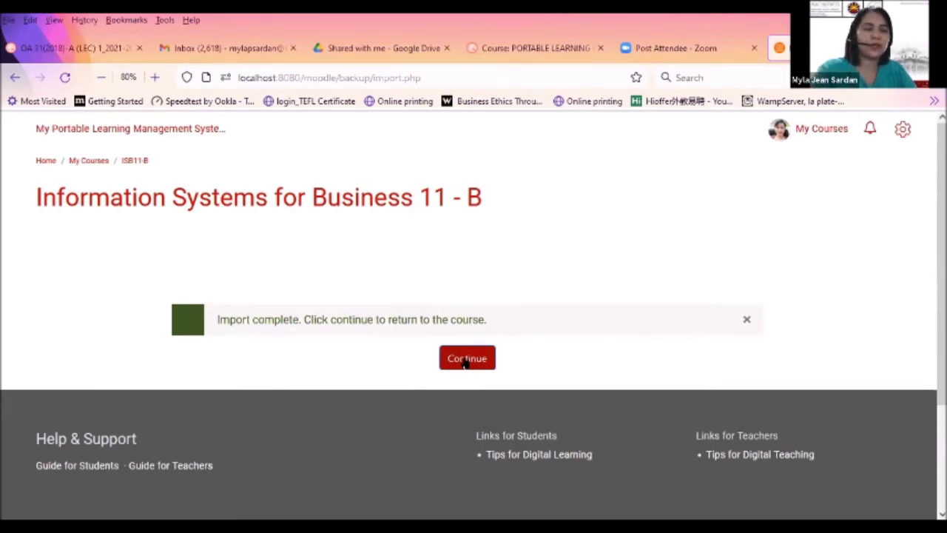
click(465, 359)
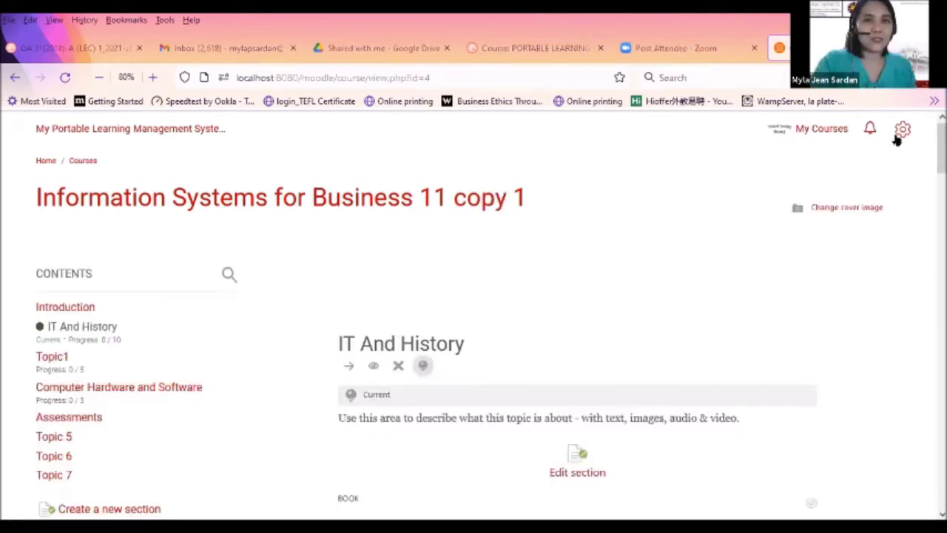
Open the Reset page for Information Systems for Business 11 copy 1 from Course administration
click(902, 130)
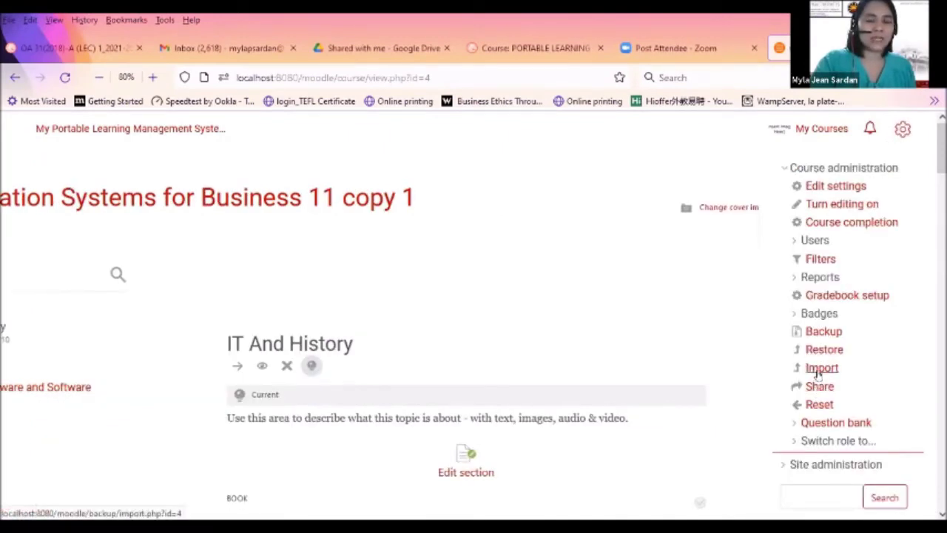
click(825, 407)
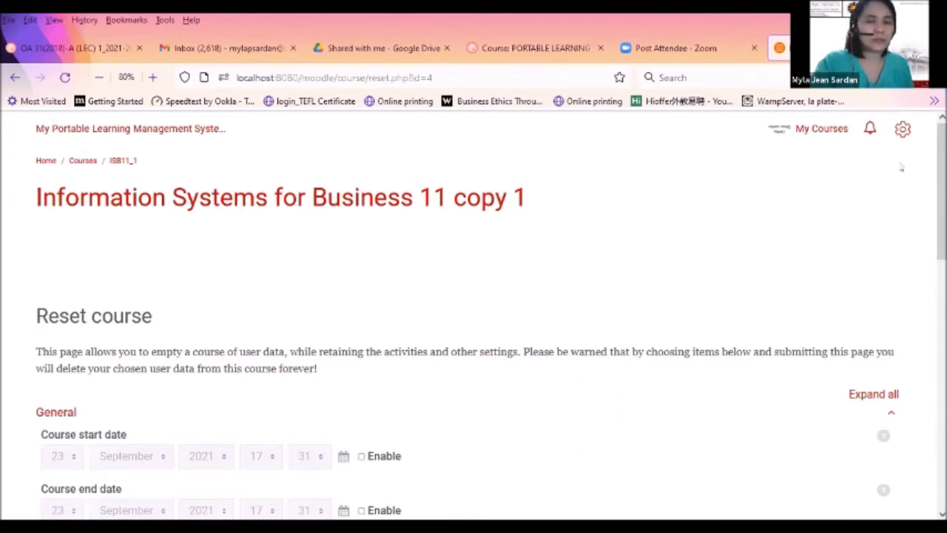
scroll(941, 193, down, 1)
scroll(941, 192, down, 3)
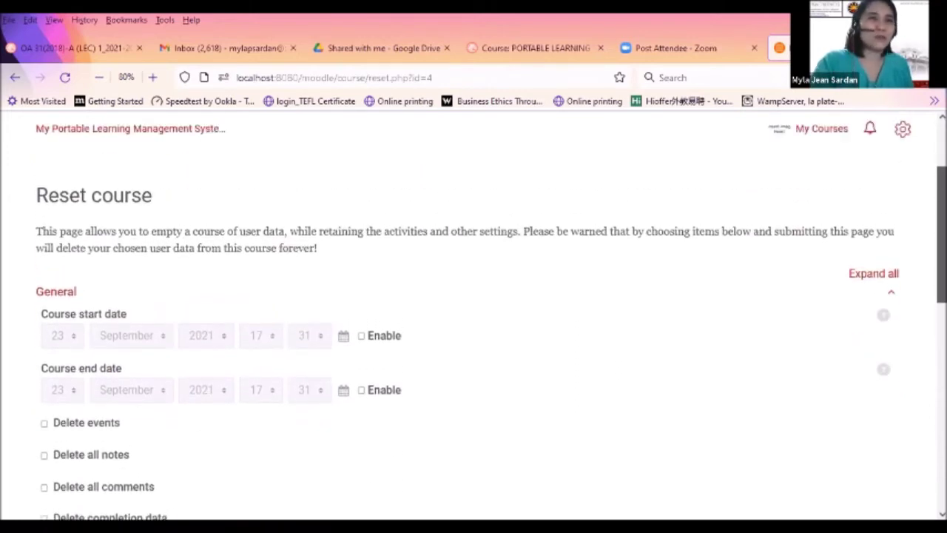
scroll(473, 318, up, 2)
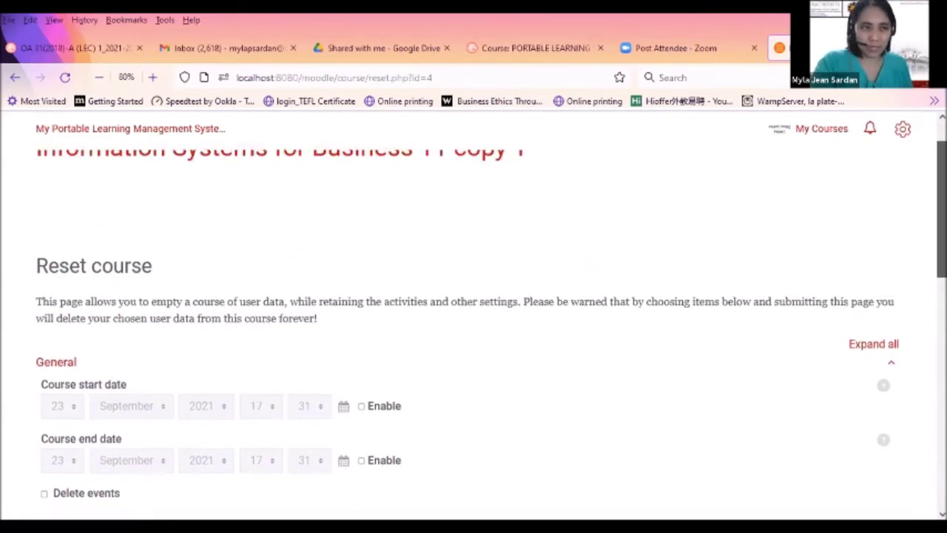
scroll(410, 217, down, 2)
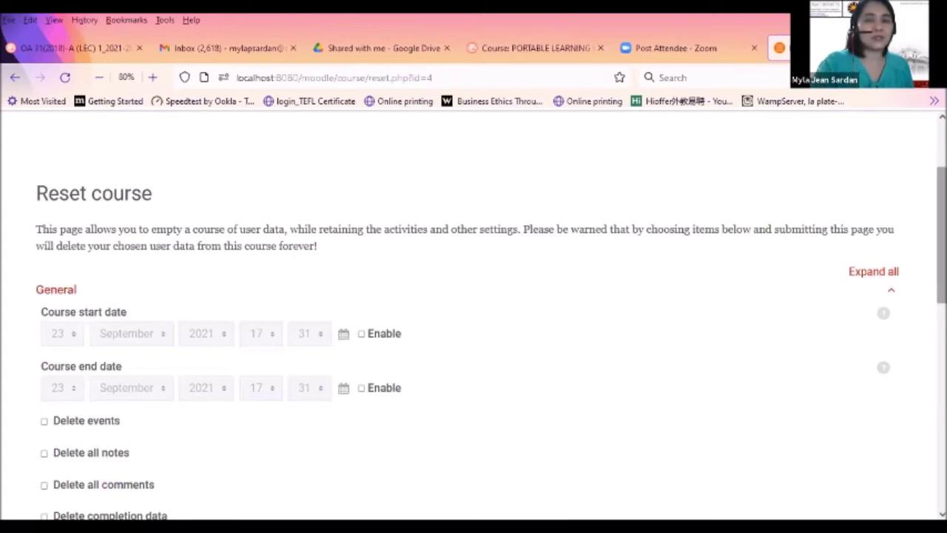
scroll(941, 237, down, 2)
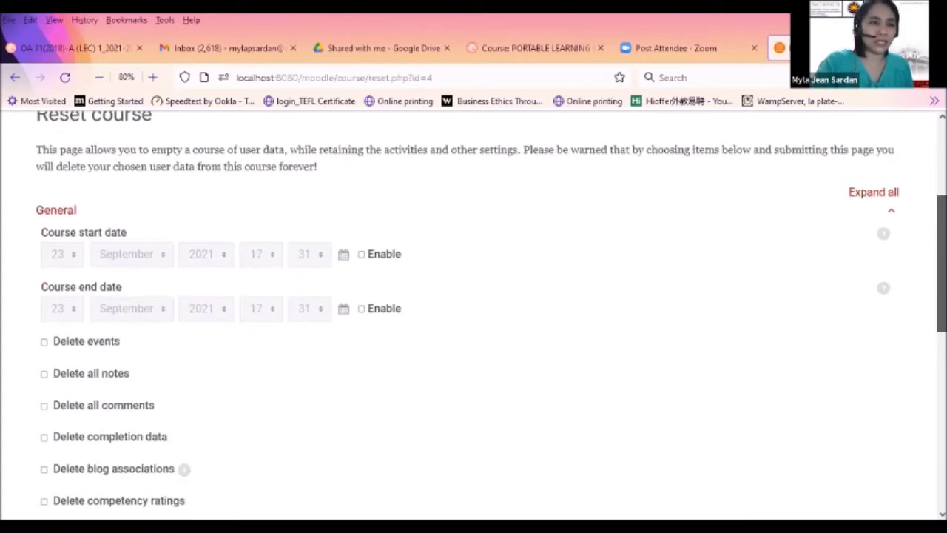
scroll(844, 227, down, 1)
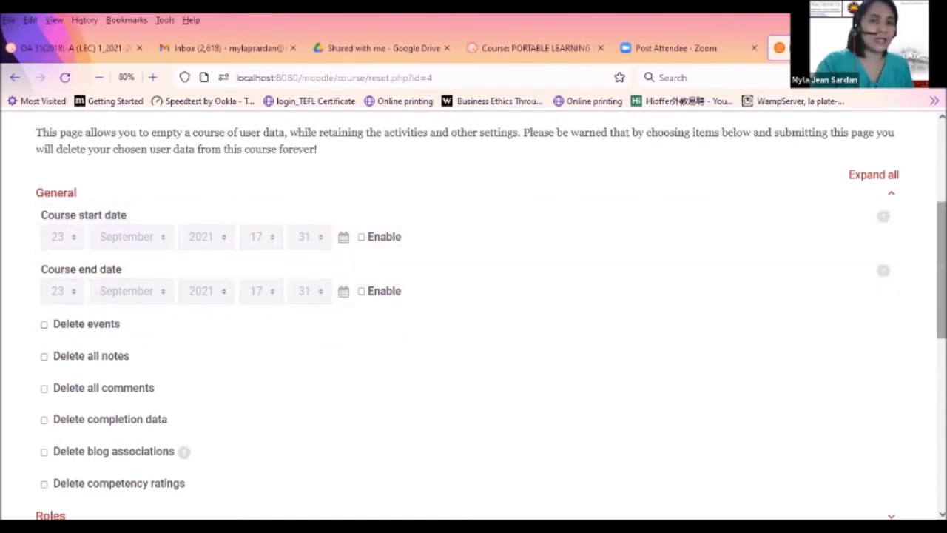
scroll(473, 318, down, 3)
scroll(473, 318, up, 2)
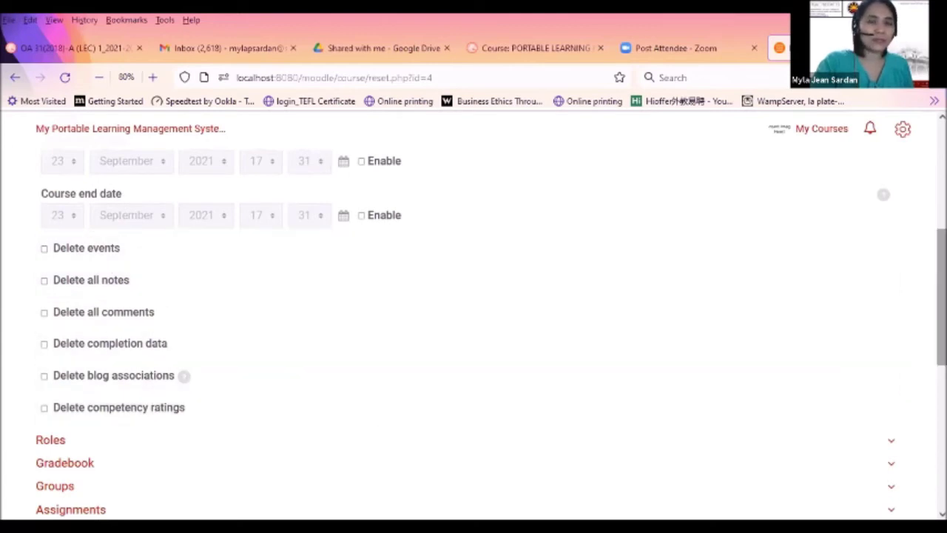
scroll(939, 311, down, 2)
scroll(473, 311, up, 2)
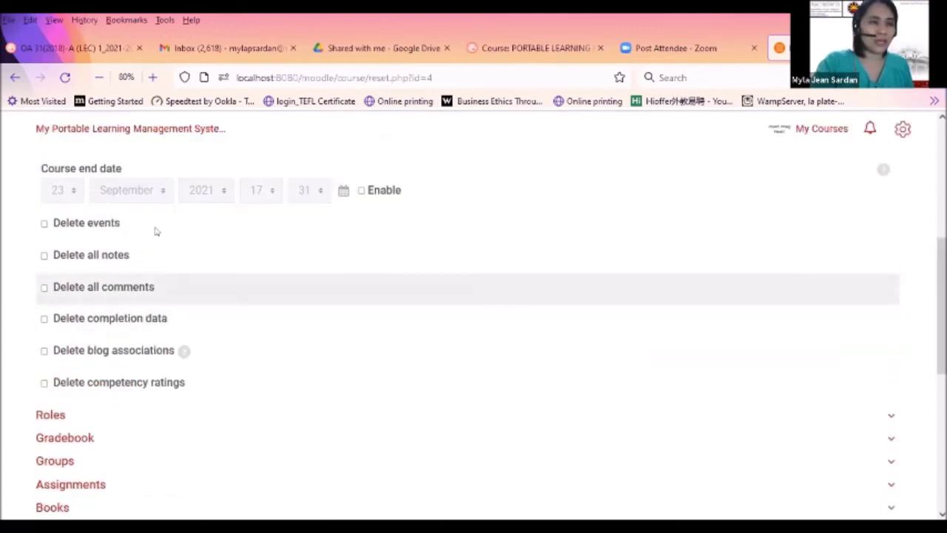
scroll(473, 311, up, 1)
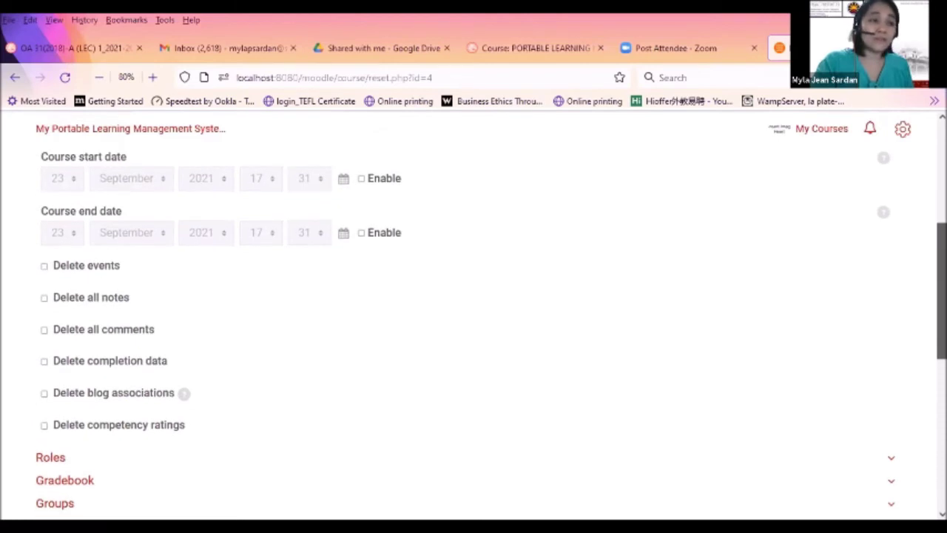
scroll(474, 310, down, 5)
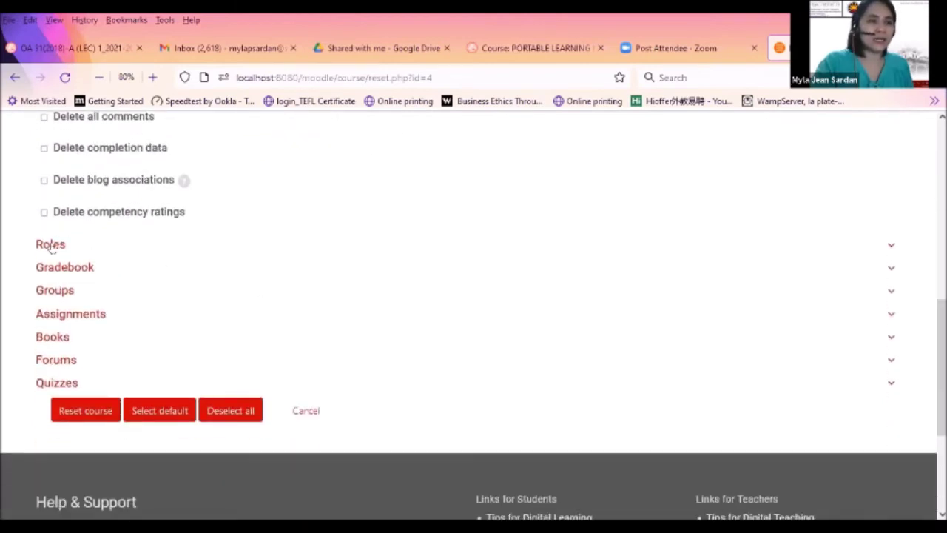
Mark all assignment submissions, user overrides and group overrides for deletion
click(51, 246)
click(50, 246)
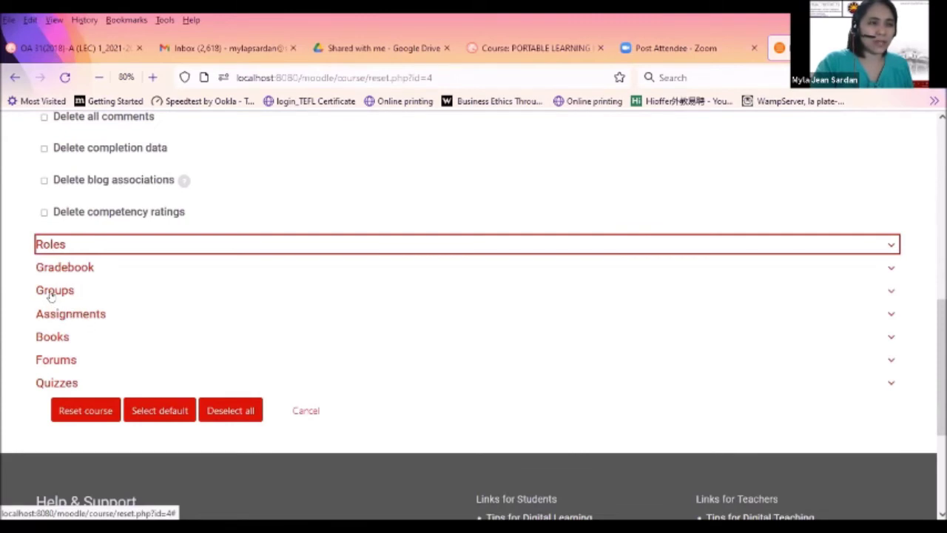
click(49, 317)
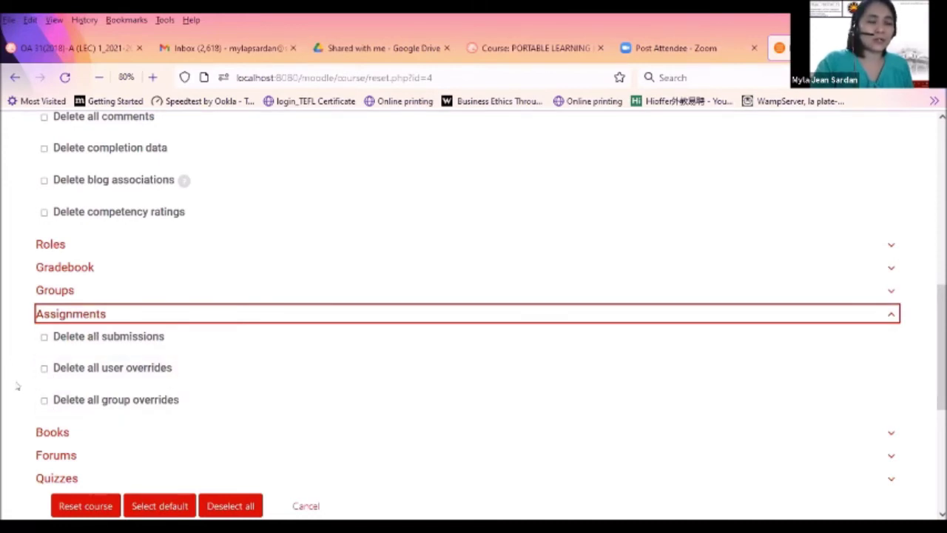
click(44, 337)
click(44, 368)
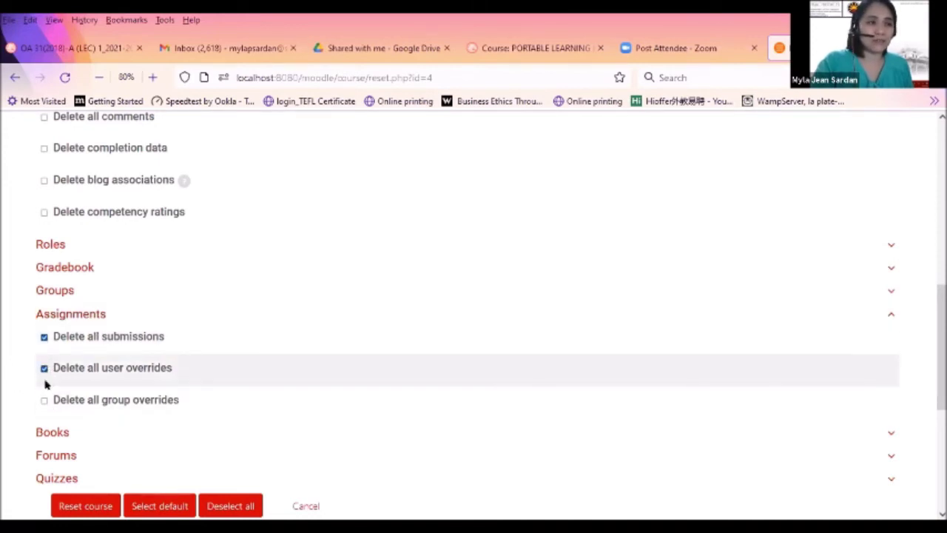
click(44, 400)
Mark course events, notes, comments and blog associations for deletion
scroll(103, 274, up, 3)
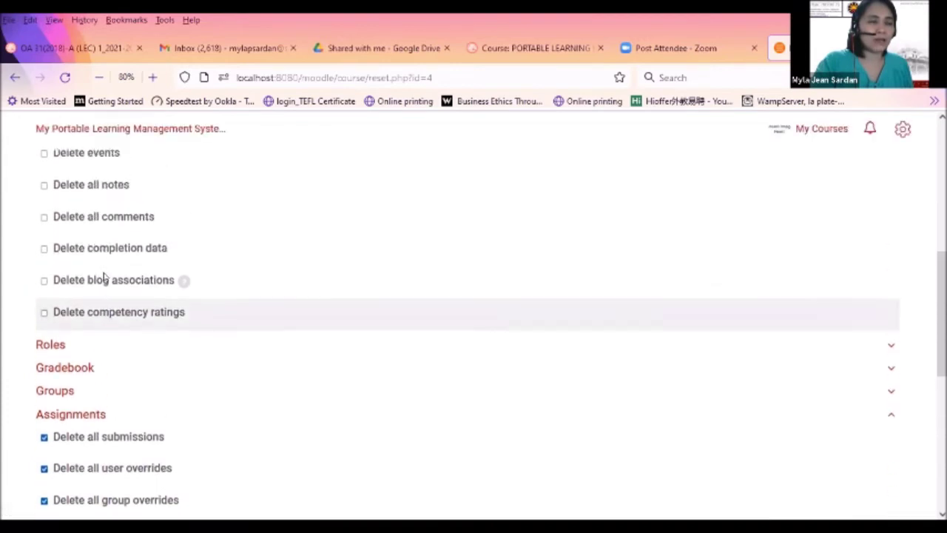
scroll(104, 277, up, 1)
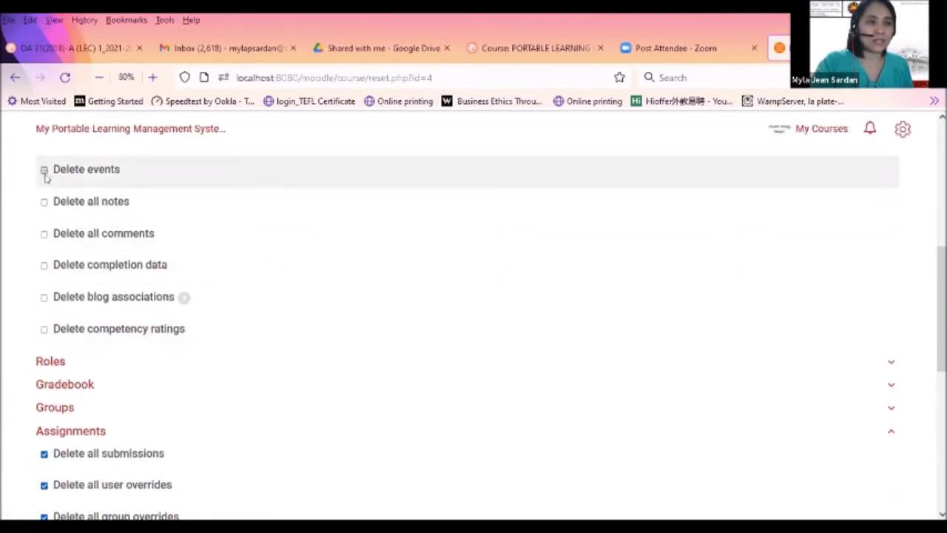
click(44, 169)
click(44, 202)
click(44, 233)
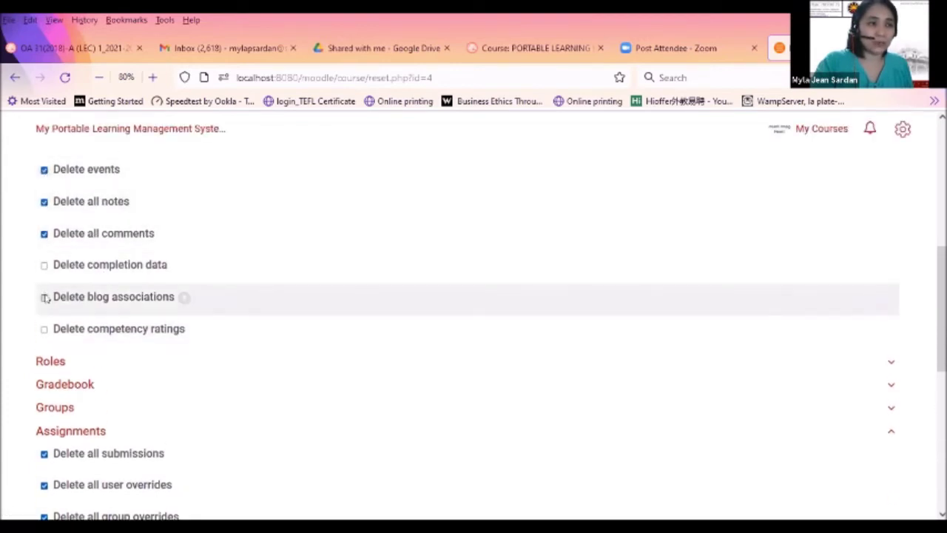
click(44, 297)
Expand the Books, Forums (with advanced options) and Quizzes reset sections
scroll(58, 333, up, 5)
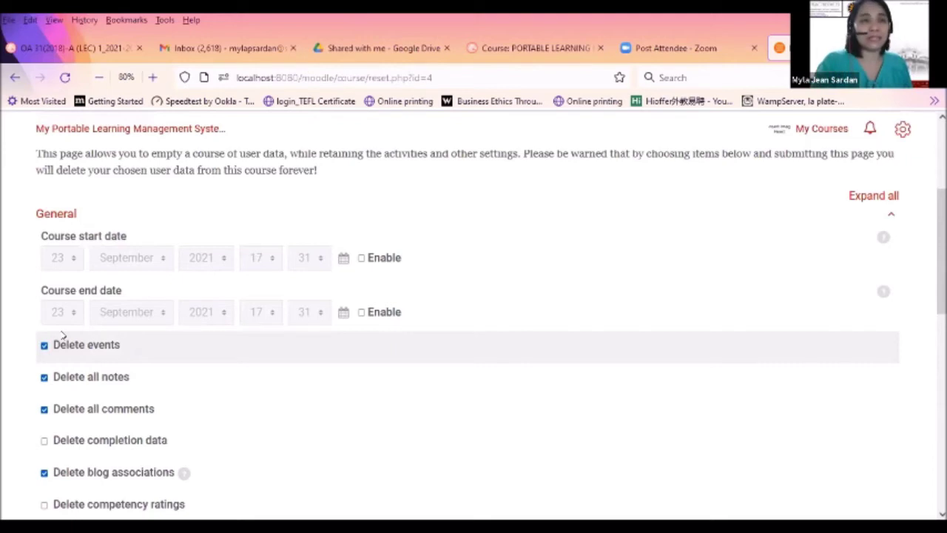
scroll(244, 366, down, 5)
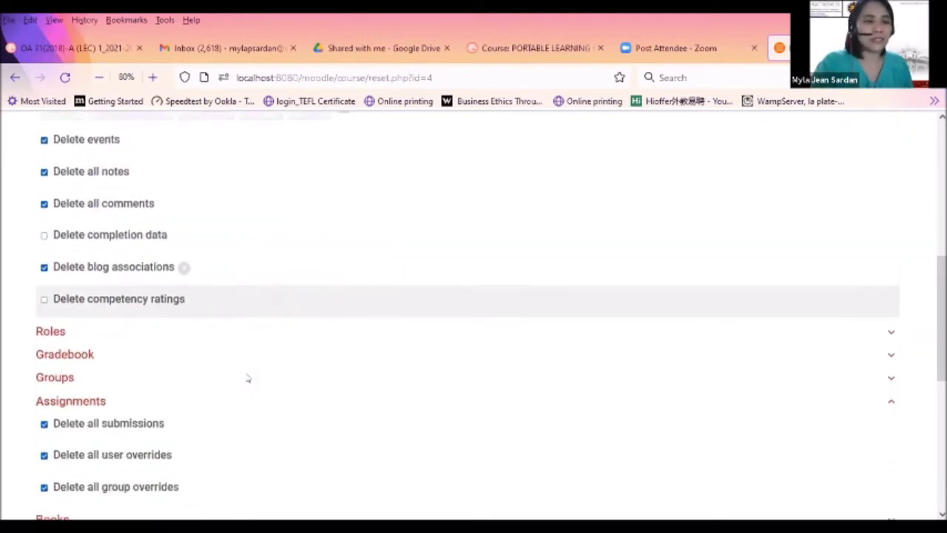
scroll(248, 378, down, 6)
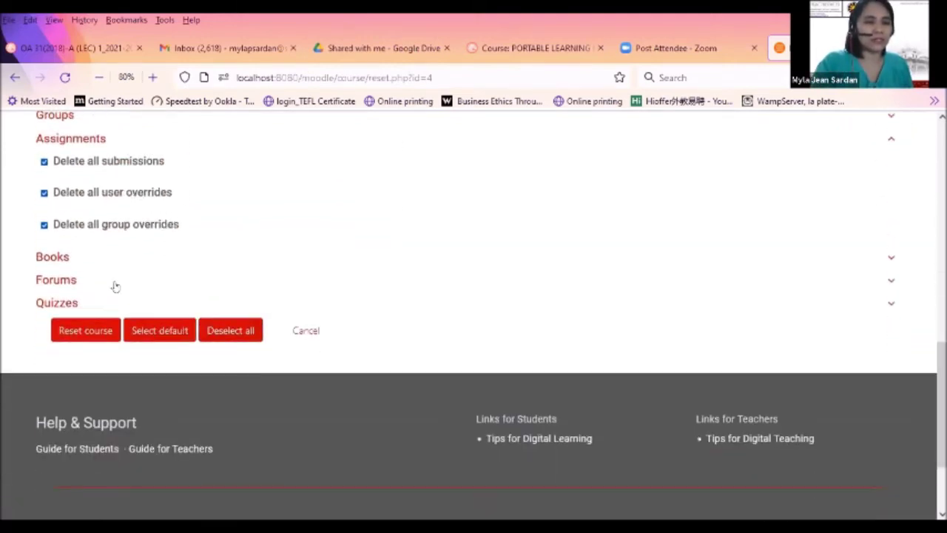
click(53, 258)
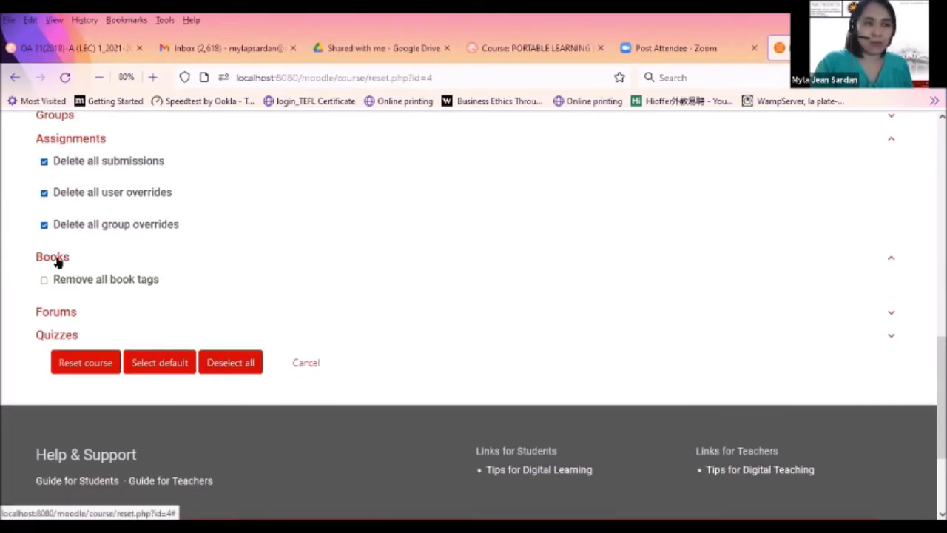
click(57, 314)
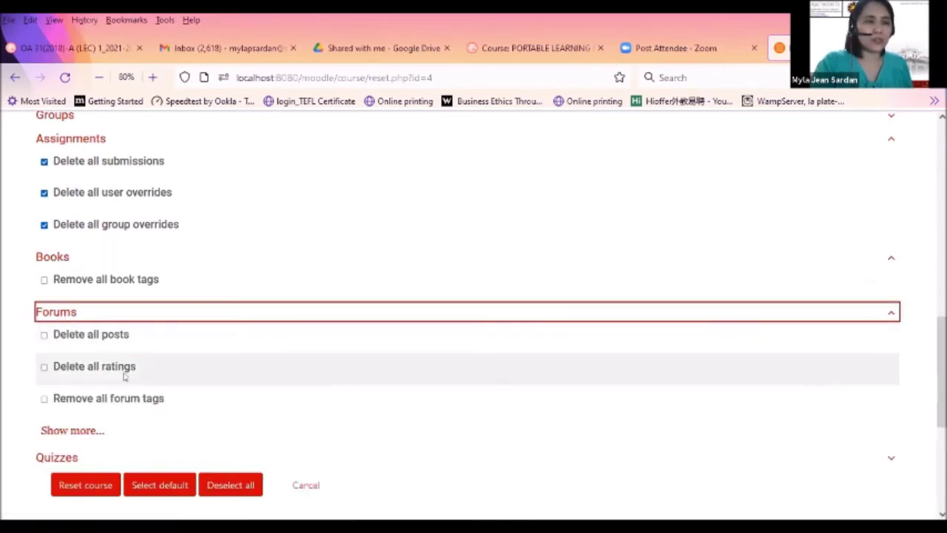
scroll(126, 405, down, 2)
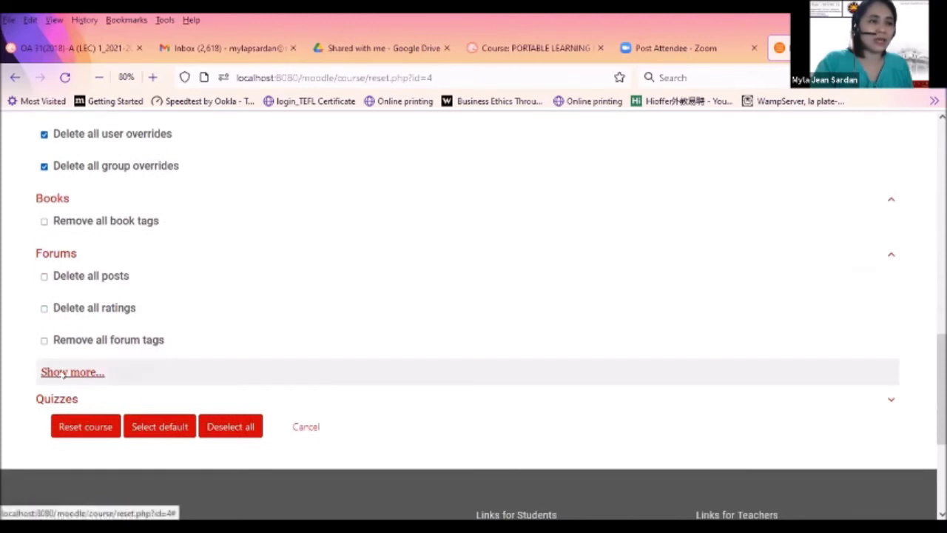
click(74, 372)
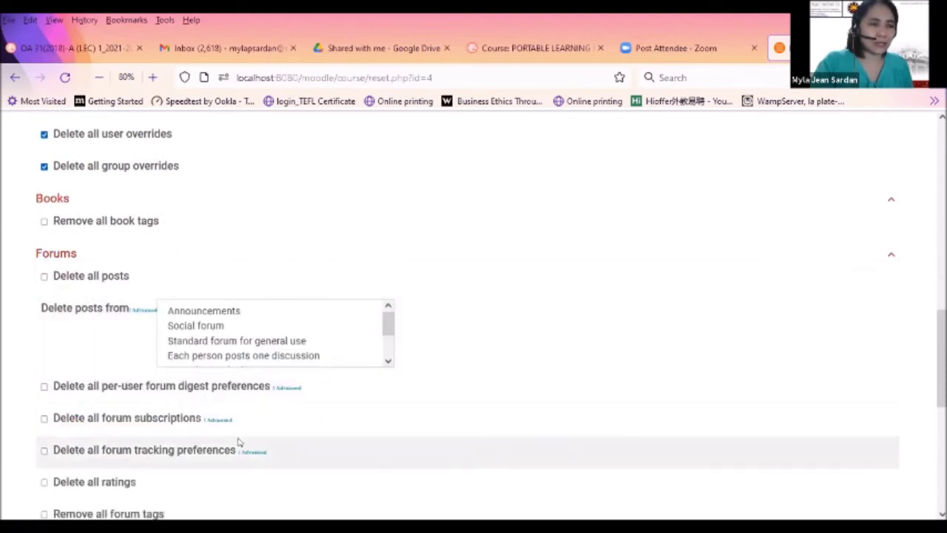
scroll(239, 443, down, 5)
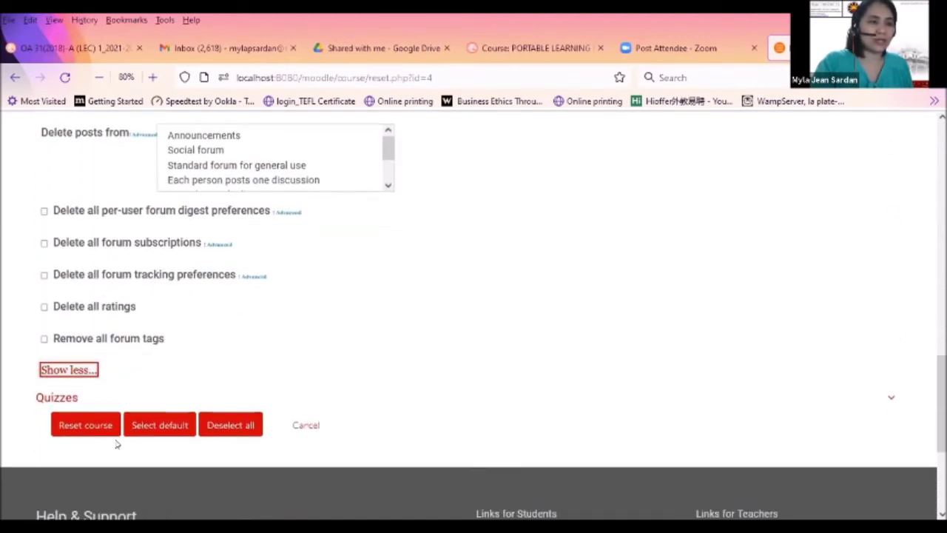
click(59, 398)
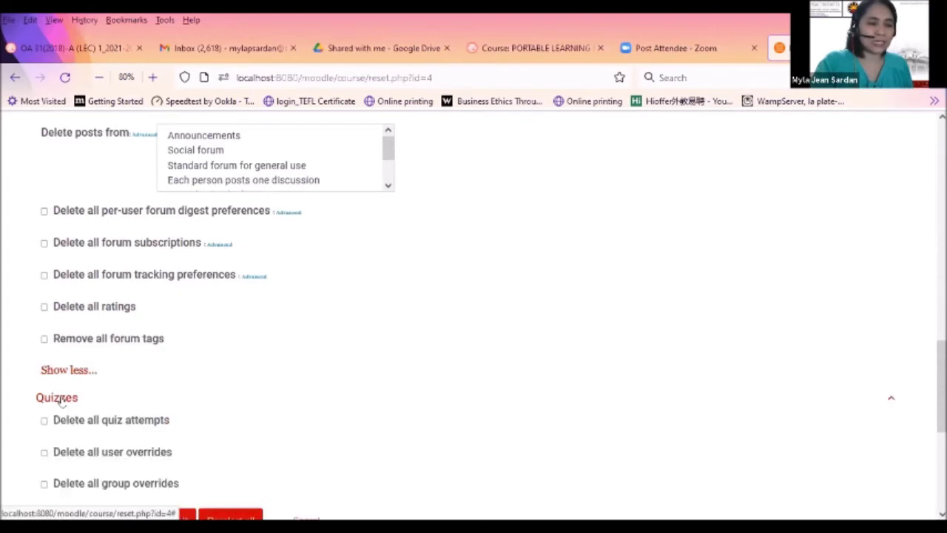
scroll(271, 395, down, 3)
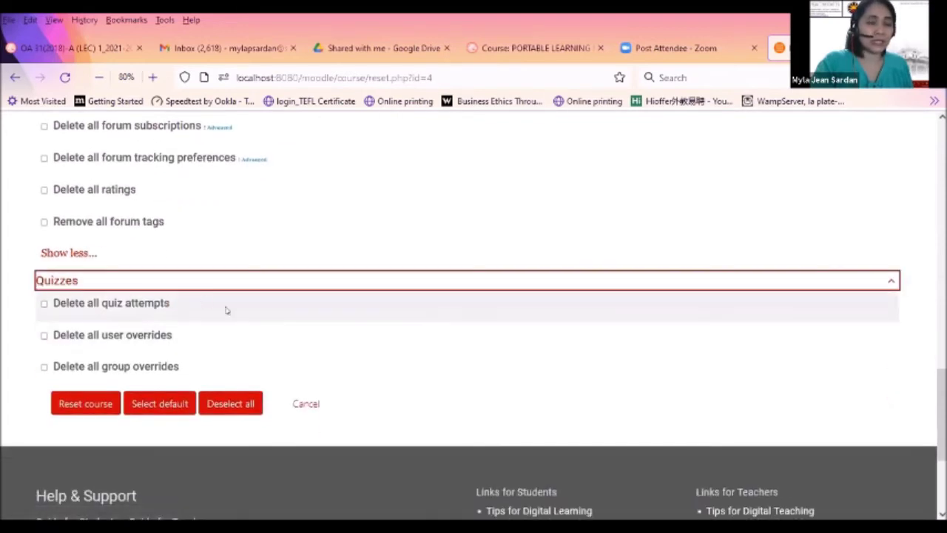
Select the default reset options and expand Gradebook, Assignments and Forums to check them
click(160, 404)
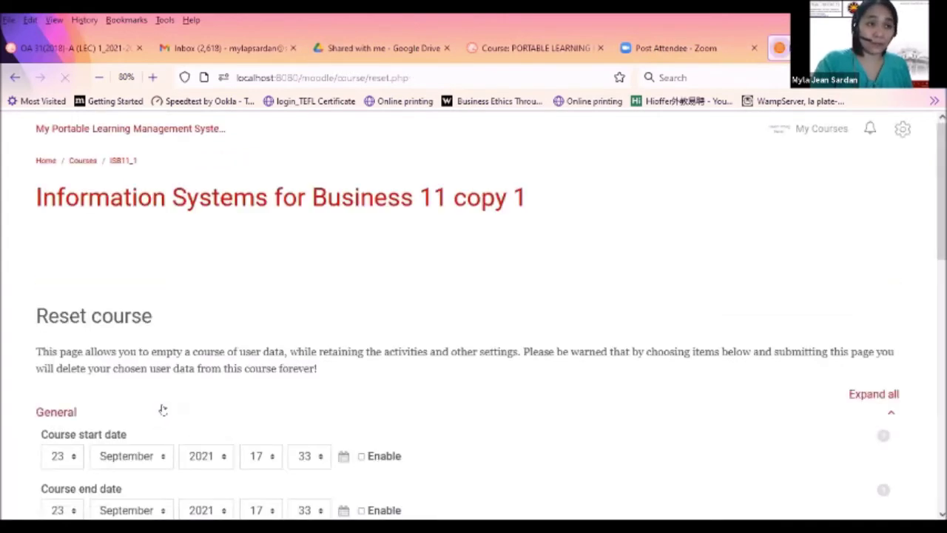
scroll(682, 285, down, 5)
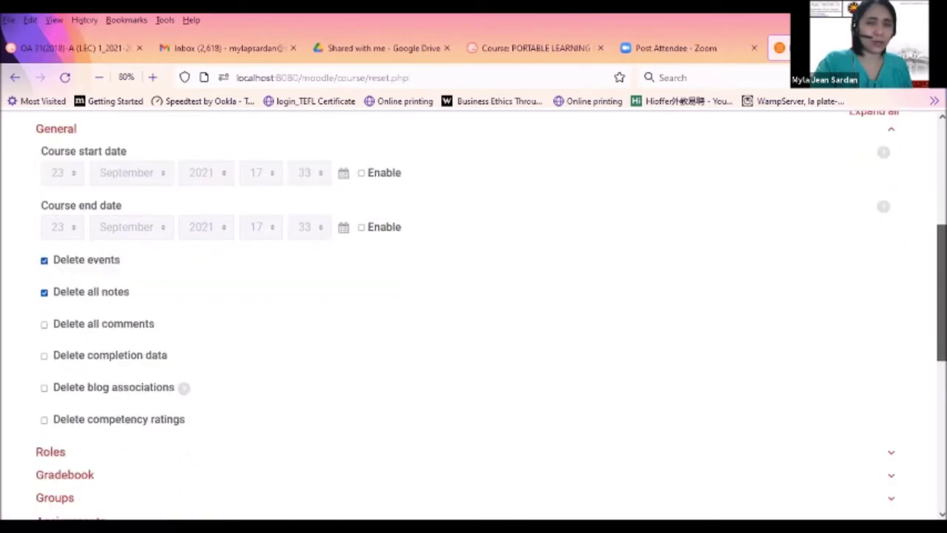
scroll(763, 344, down, 4)
scroll(764, 344, up, 3)
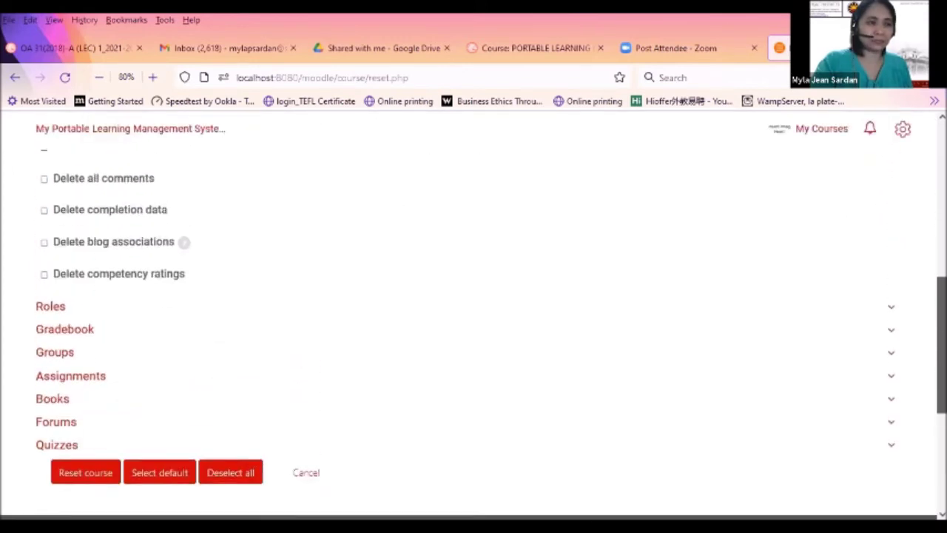
click(64, 411)
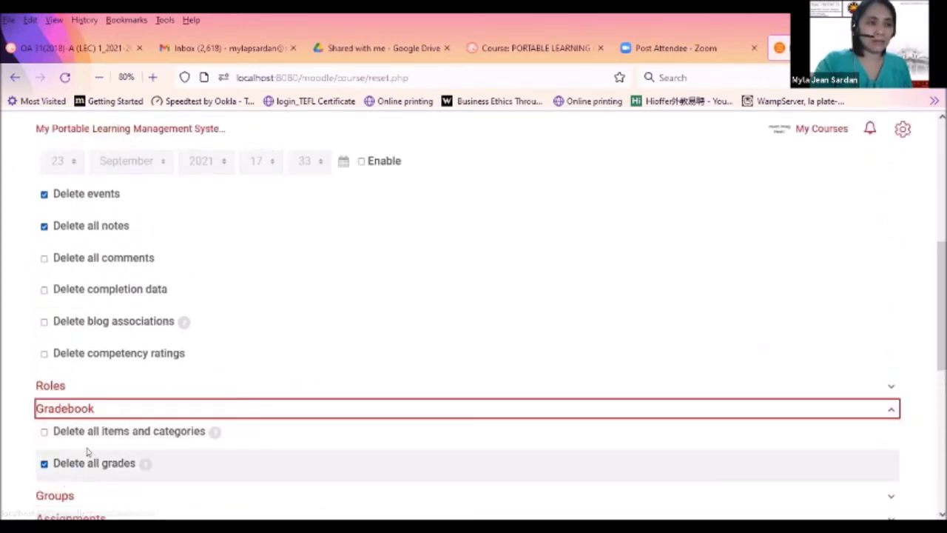
scroll(92, 442, down, 2)
click(78, 407)
scroll(74, 425, down, 2)
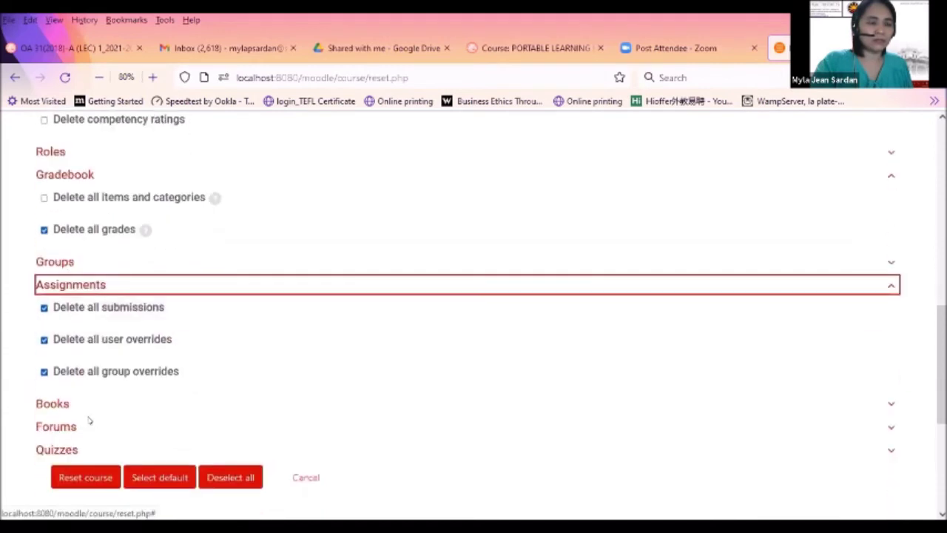
click(62, 429)
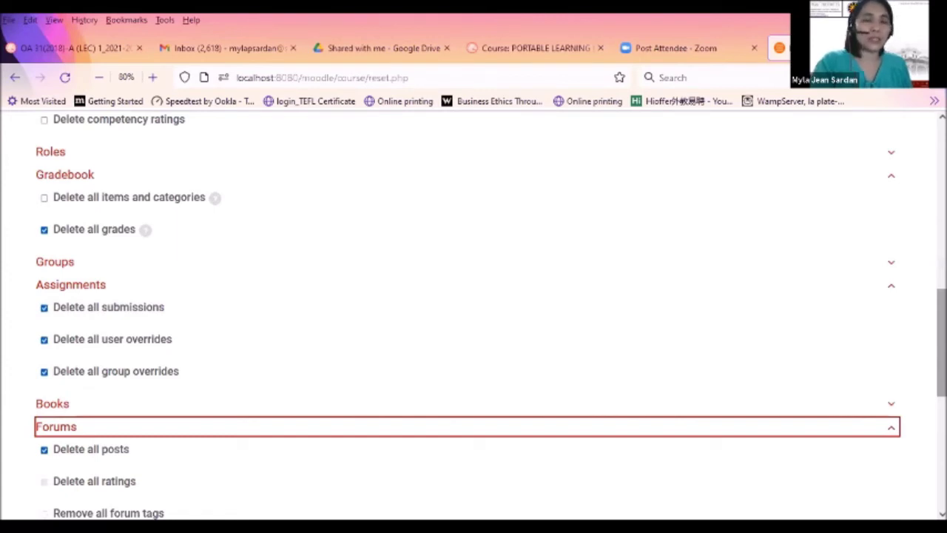
scroll(208, 259, down, 4)
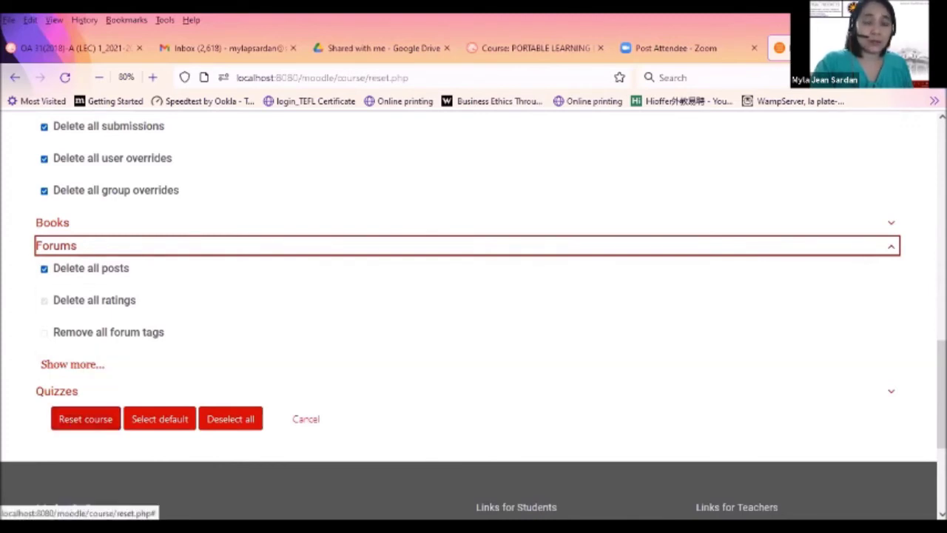
scroll(474, 325, up, 15)
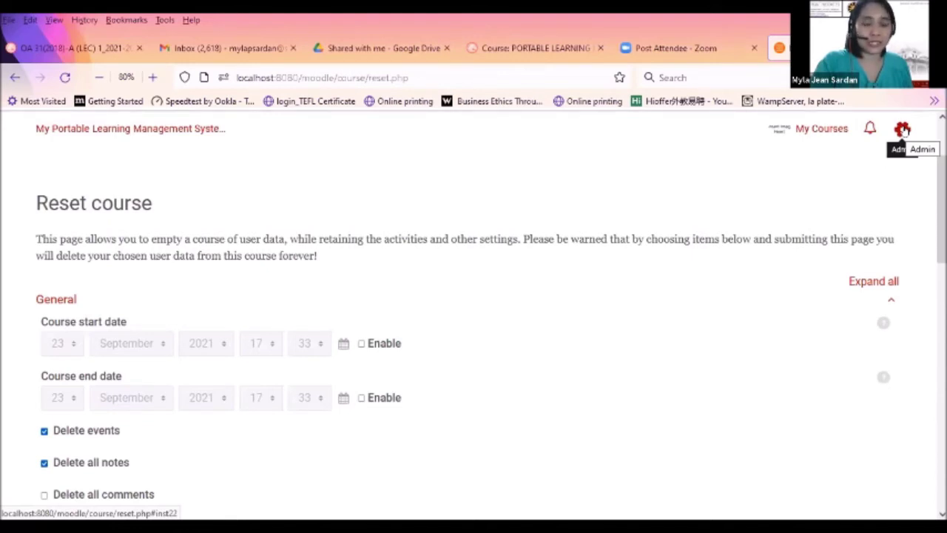
Apply the default reset choices again, leaving Delete all posts ticked under Forums
click(903, 129)
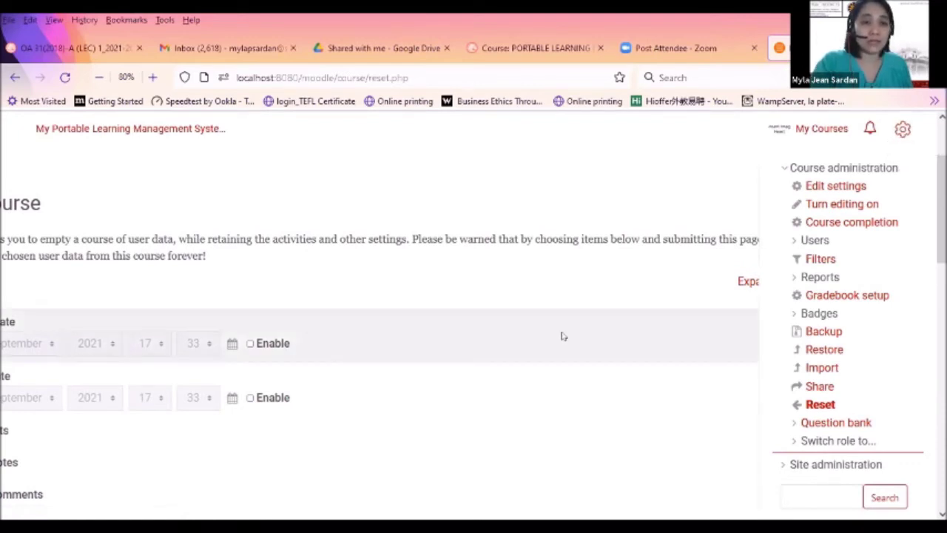
click(902, 130)
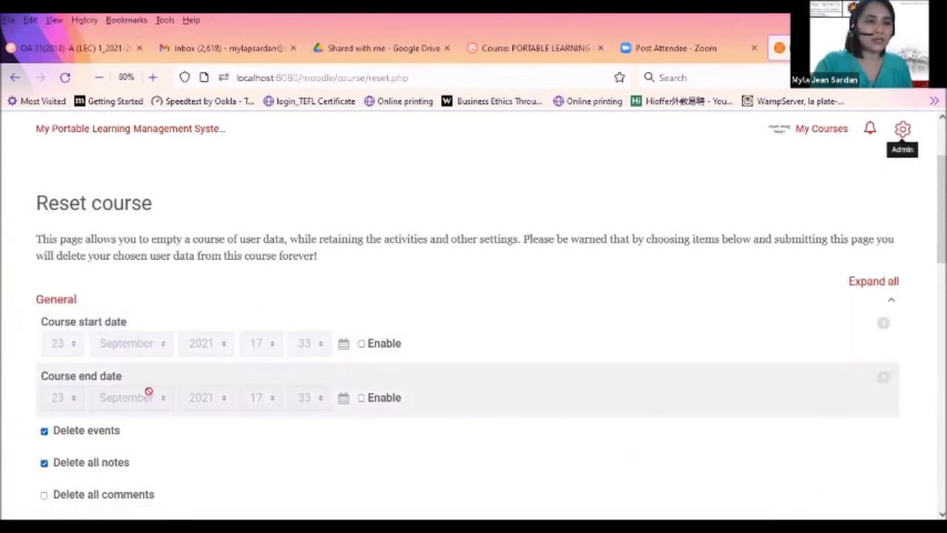
scroll(148, 399, down, 15)
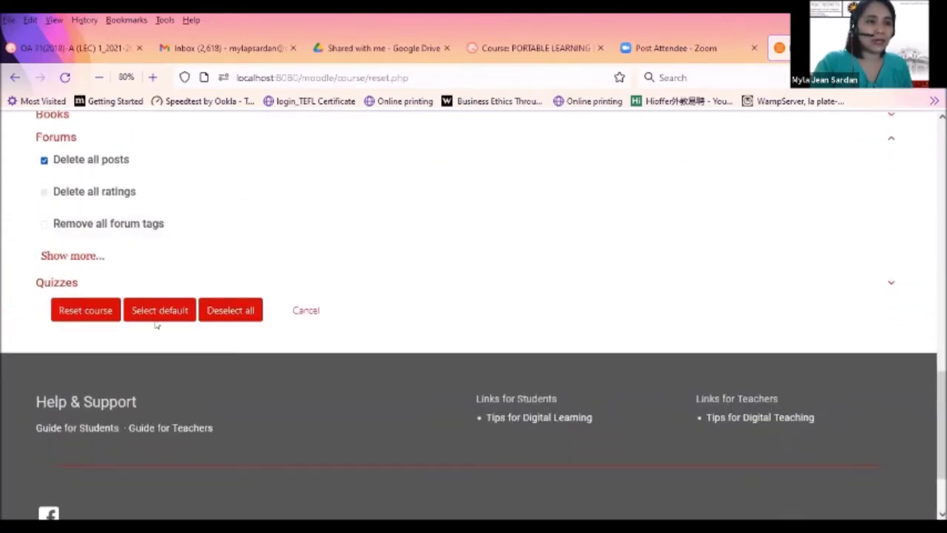
click(158, 312)
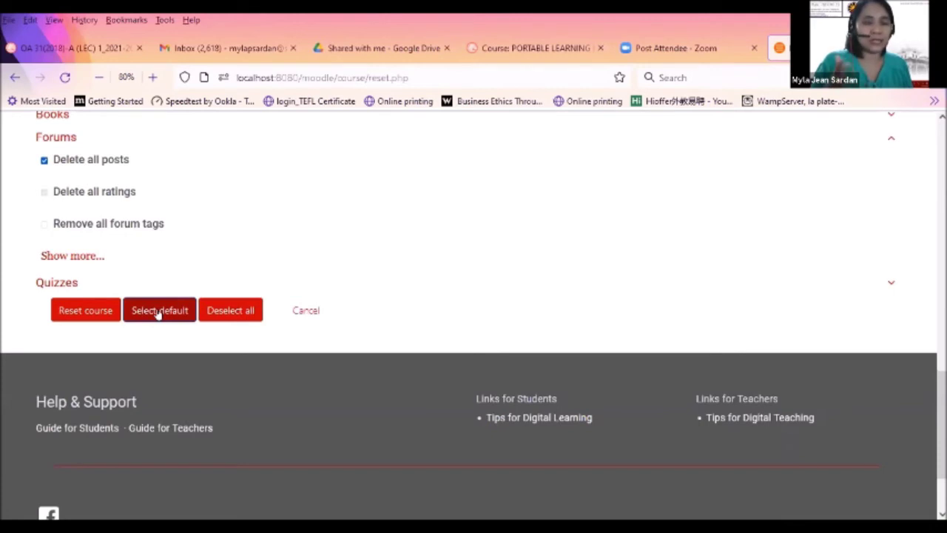
Reset the copied course and confirm every deletion from events to grades reports OK
click(83, 312)
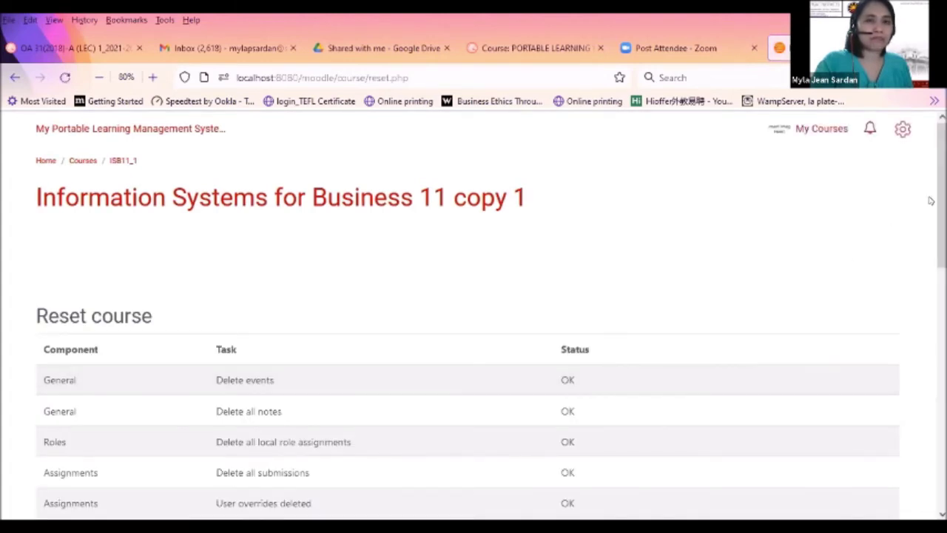
scroll(932, 202, down, 1)
scroll(473, 318, down, 2)
scroll(395, 256, down, 1)
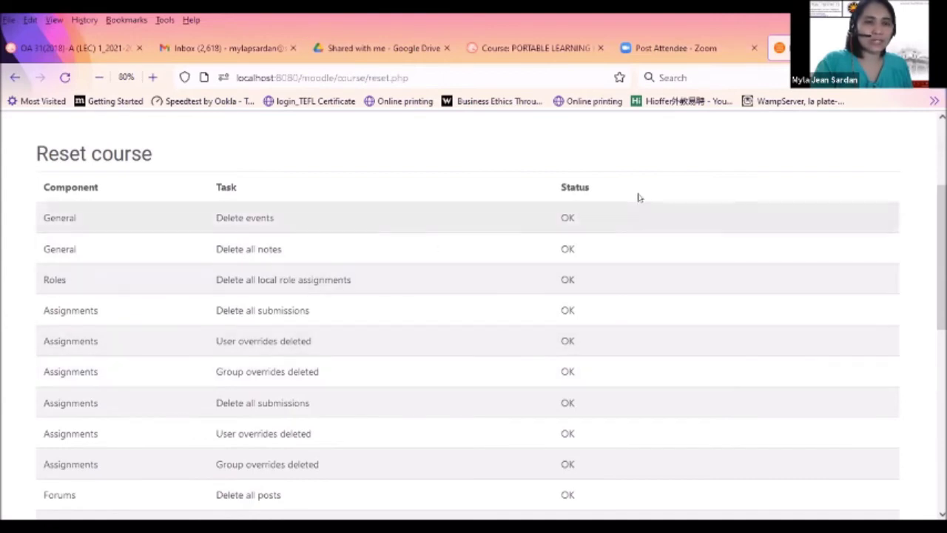
drag(941, 255, 941, 348)
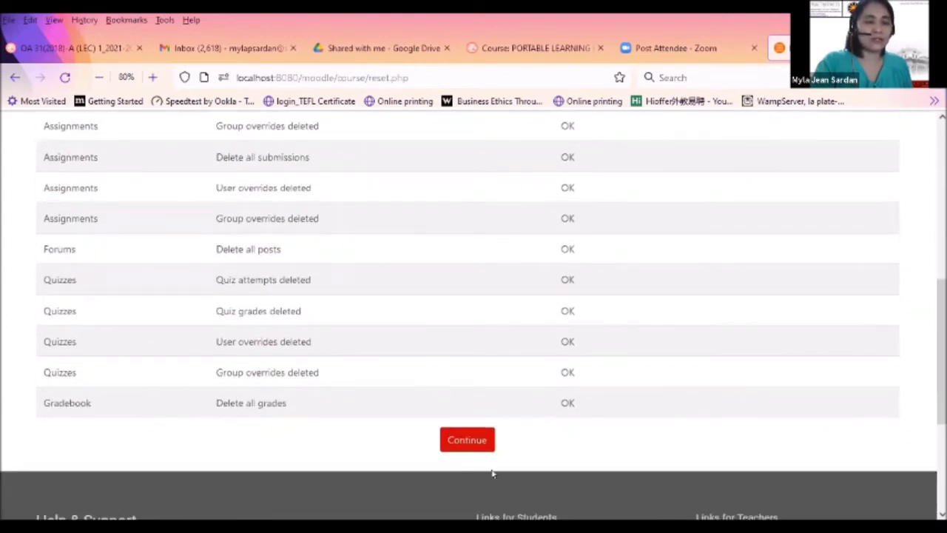
scroll(325, 453, up, 5)
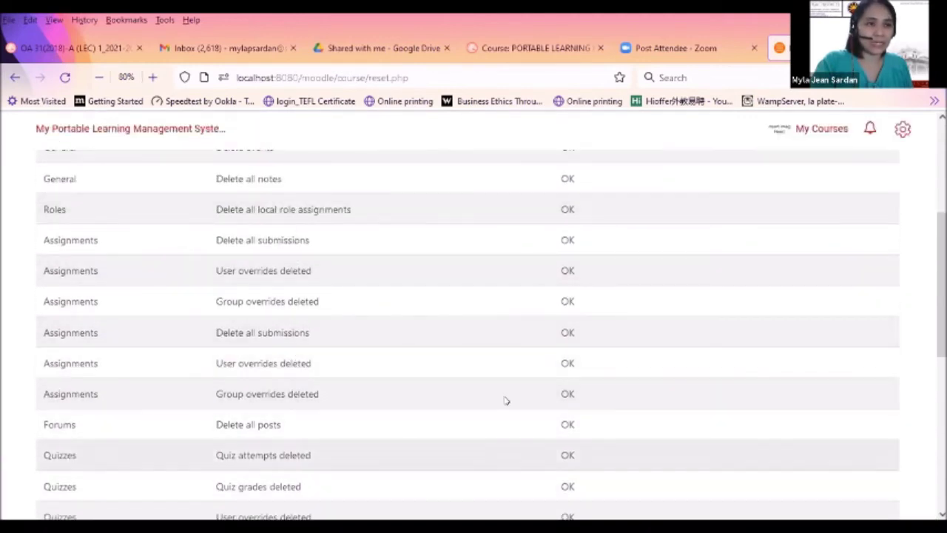
scroll(671, 448, down, 5)
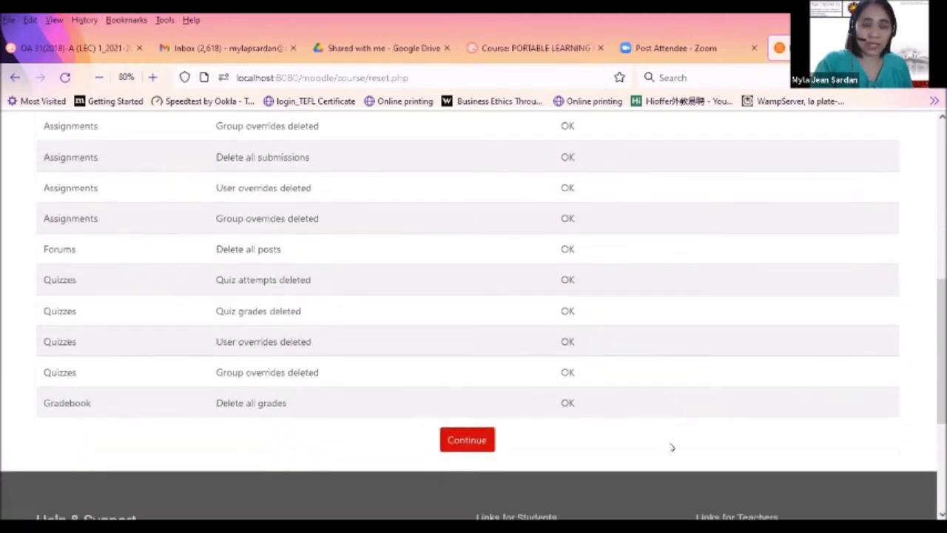
click(460, 442)
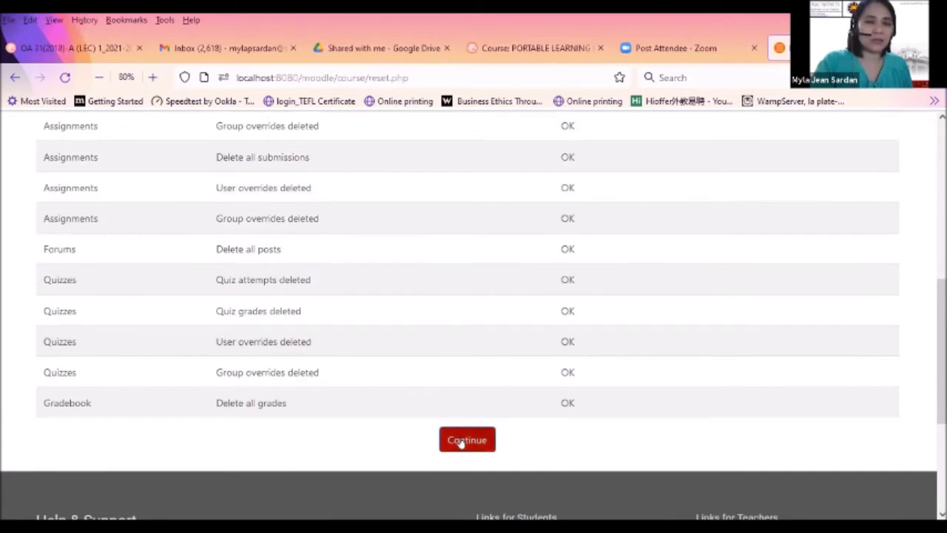
Return via My courses to Information Systems for Business 11 and show its course administration options
click(460, 441)
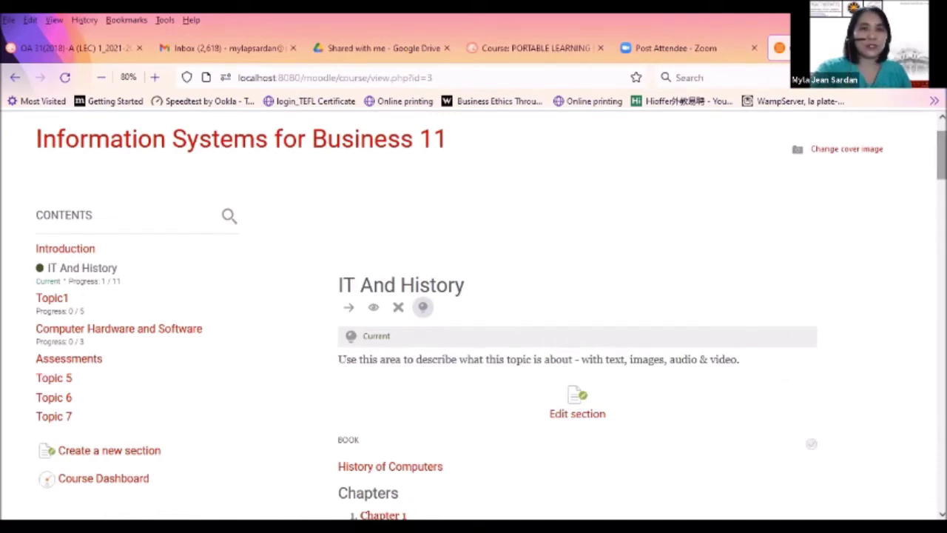
scroll(781, 374, up, 2)
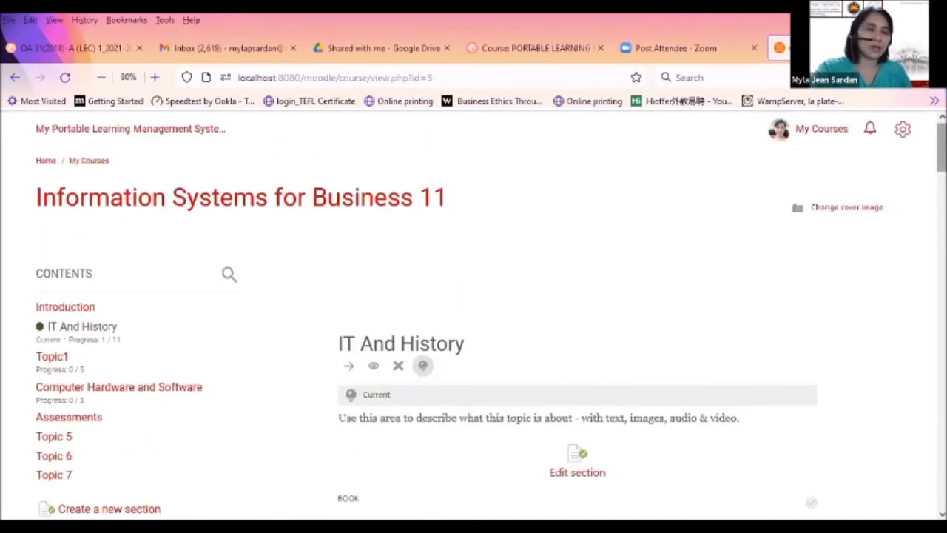
click(820, 129)
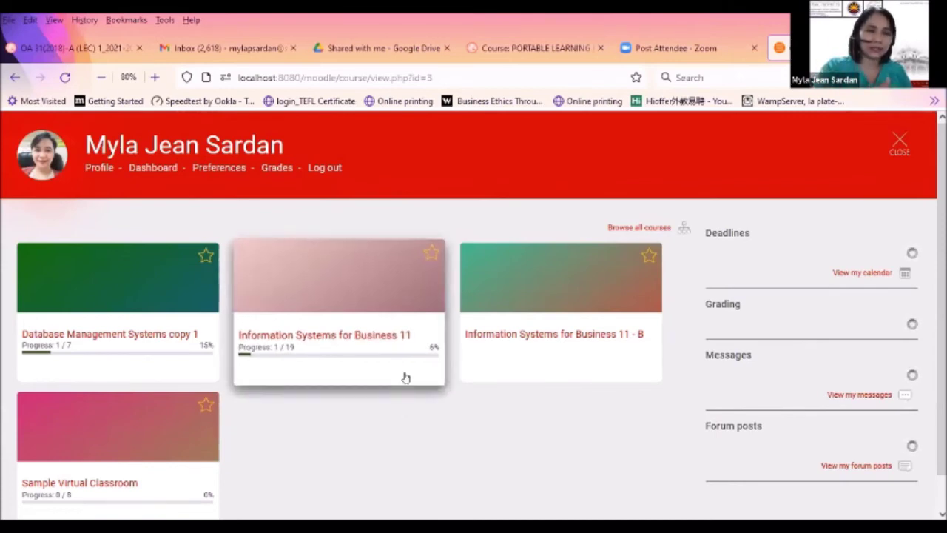
click(406, 378)
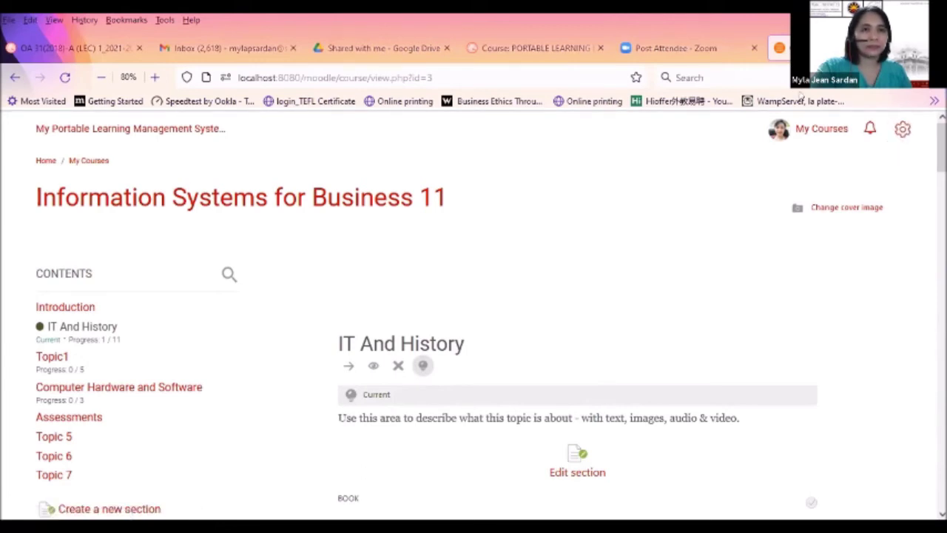
click(901, 130)
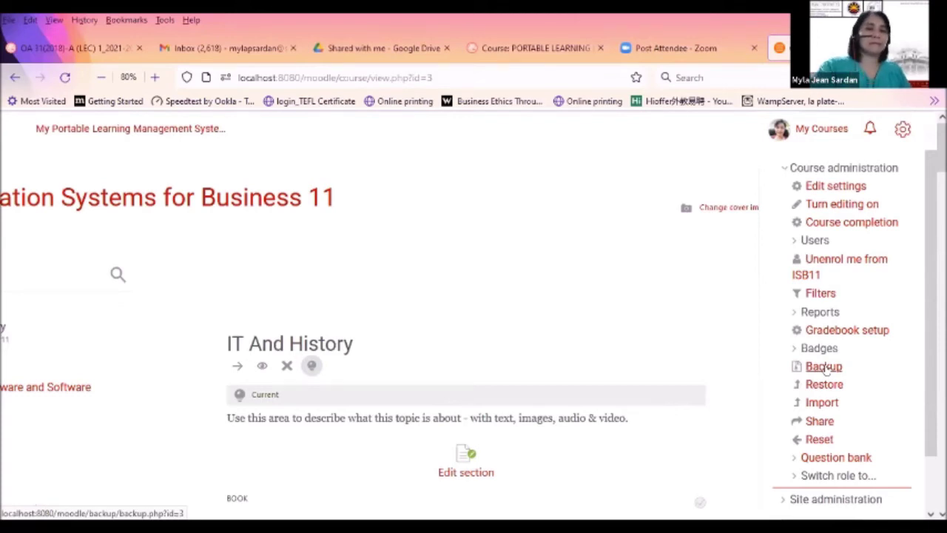
Start the ISB11 backup and review initial settings: users, role assignments, activities, blocks and filters included
click(826, 368)
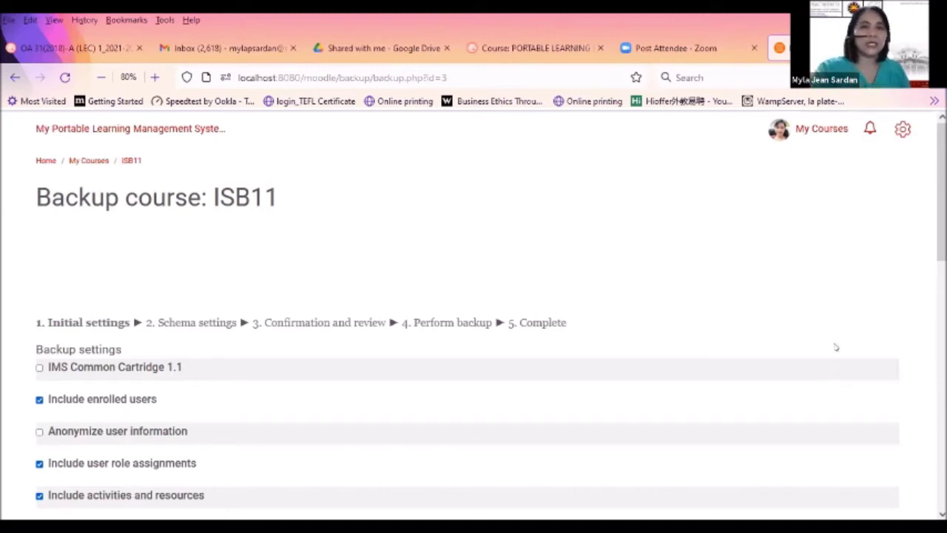
drag(941, 239, 941, 258)
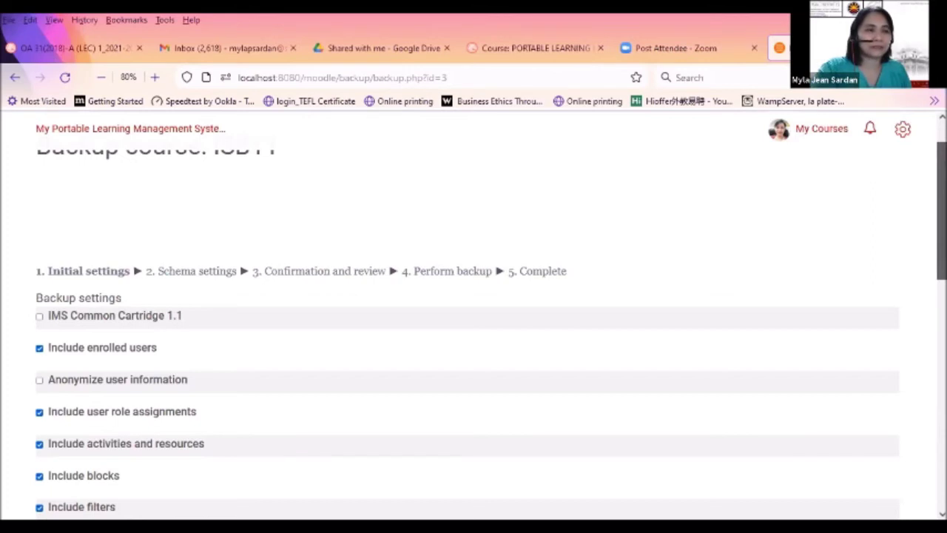
scroll(490, 329, up, 1)
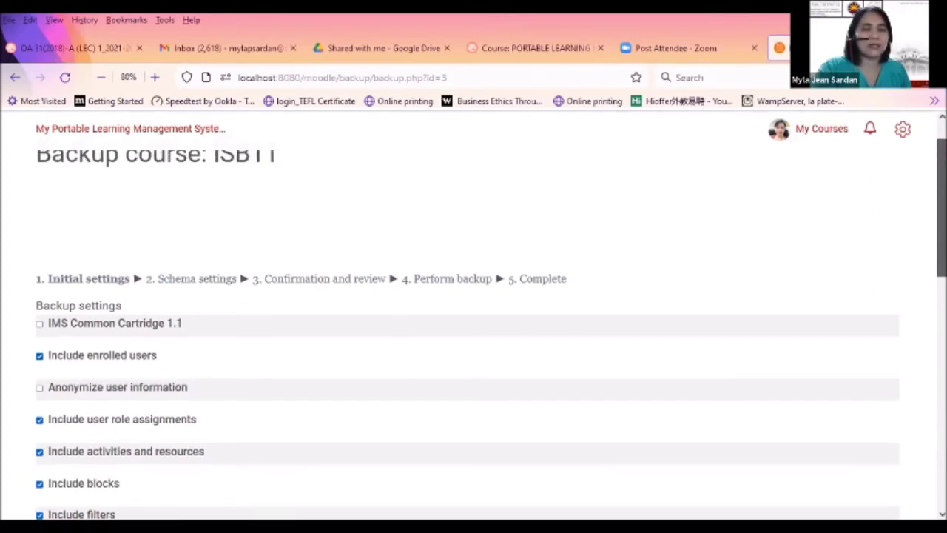
scroll(473, 325, up, 2)
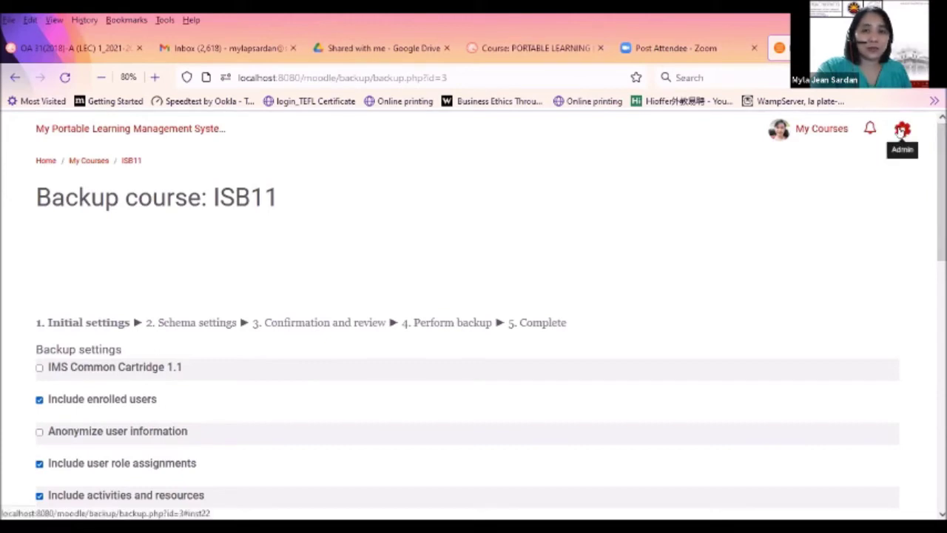
click(902, 129)
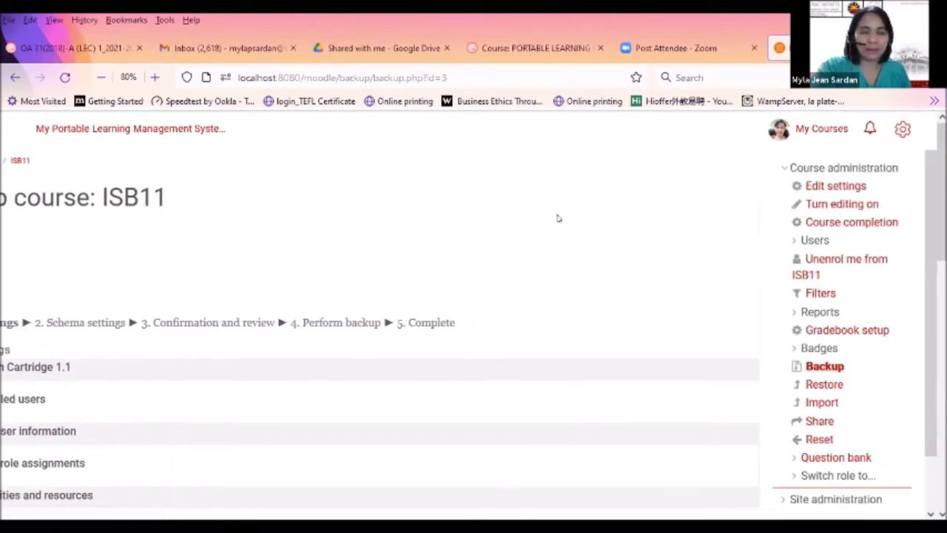
click(902, 129)
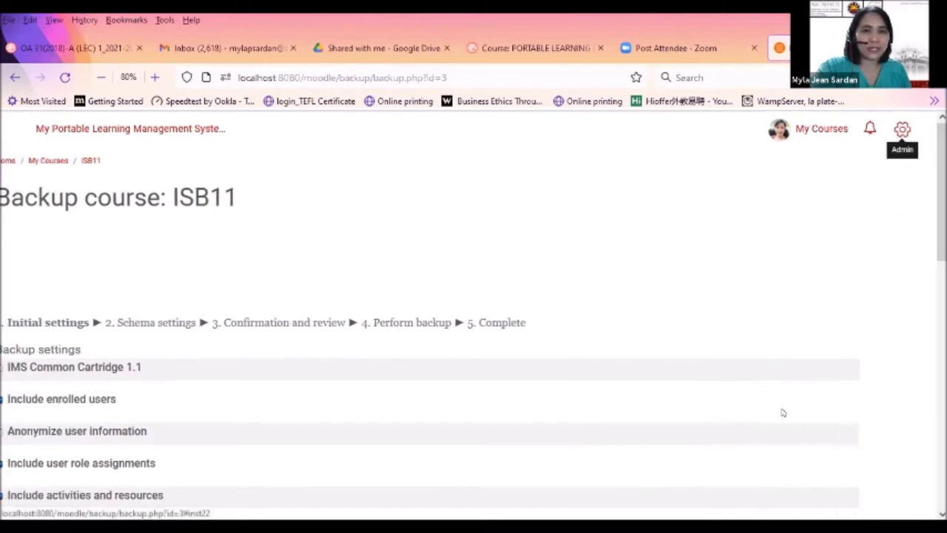
drag(941, 222, 941, 221)
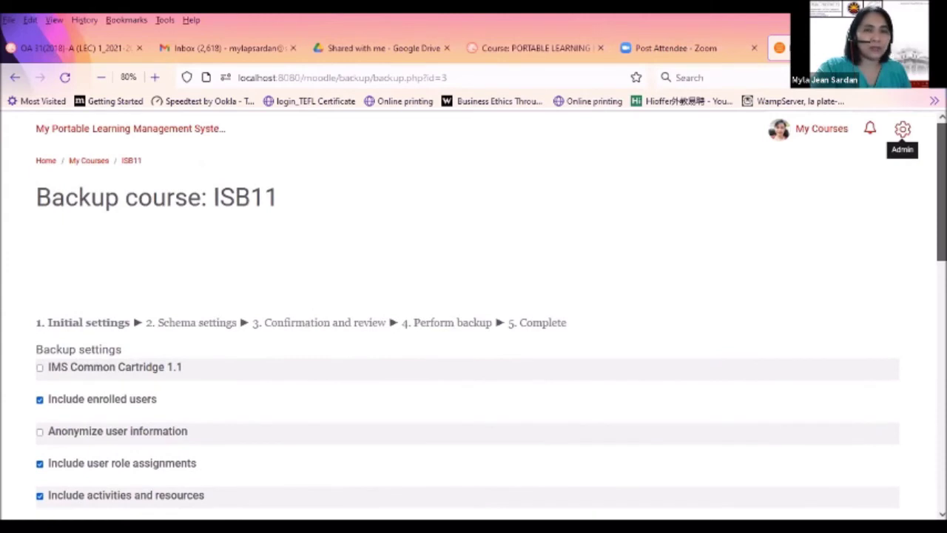
drag(941, 222, 885, 239)
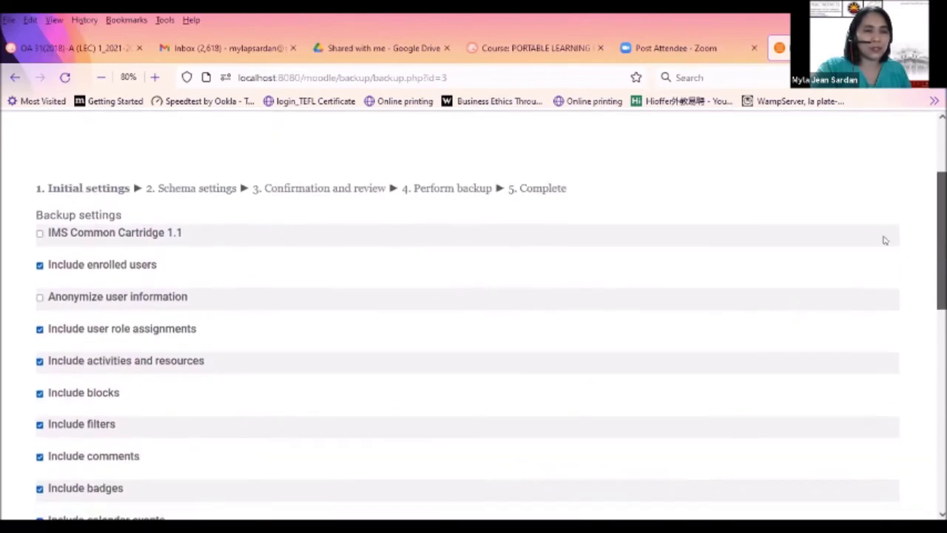
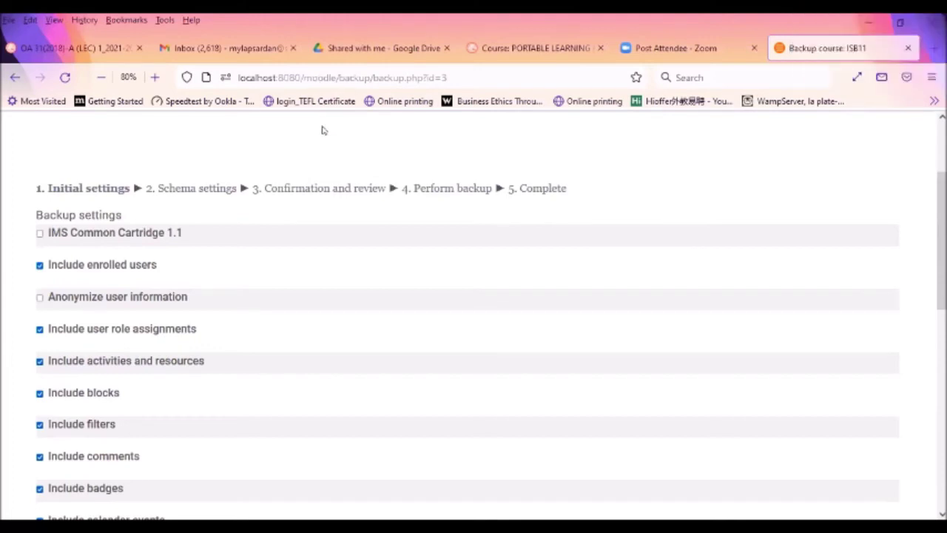
Leave course logs and grade history excluded in the ISB11 backup and advance to Schema settings
scroll(233, 322, down, 3)
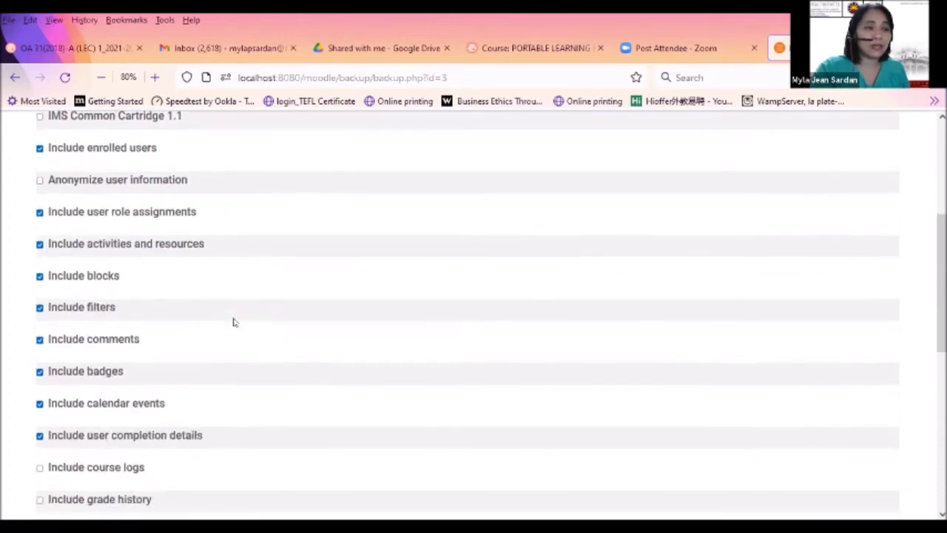
scroll(323, 375, down, 5)
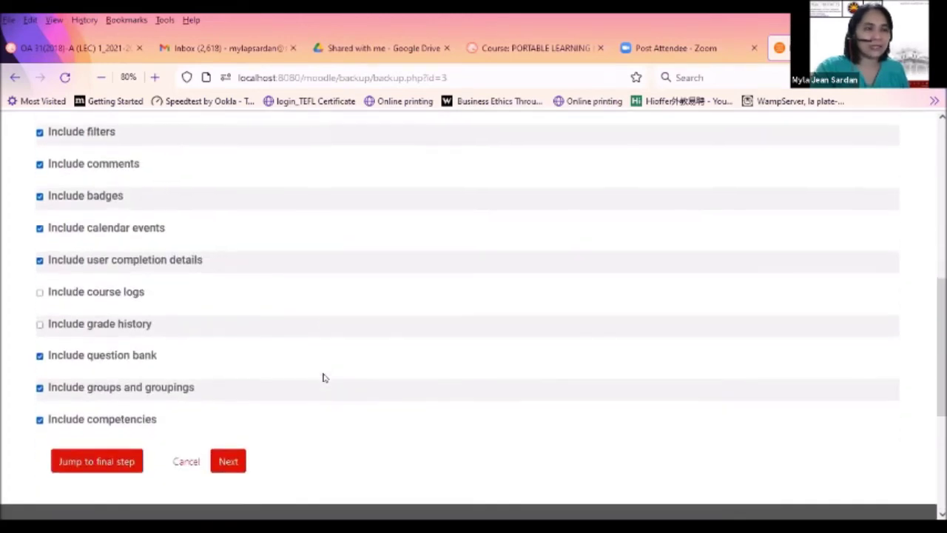
scroll(323, 377, up, 3)
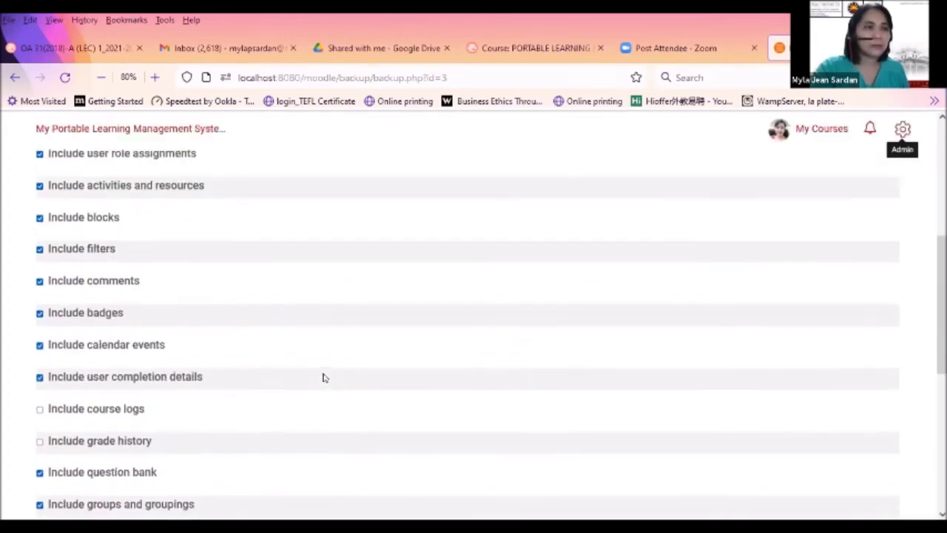
scroll(323, 377, up, 3)
scroll(323, 378, down, 10)
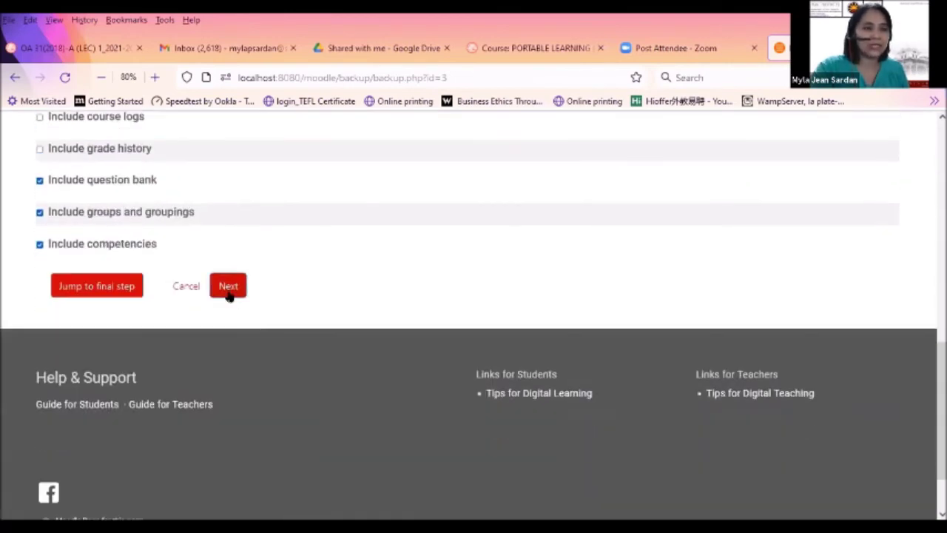
click(229, 293)
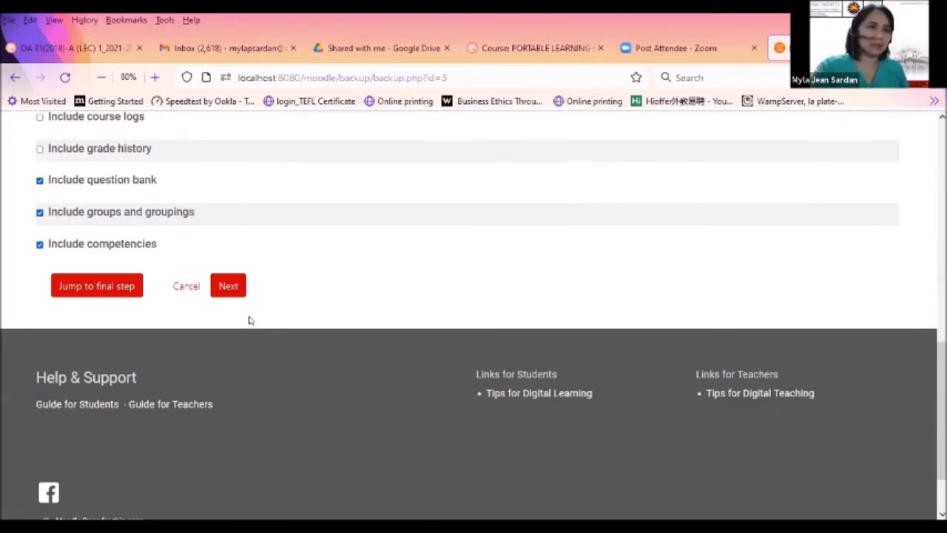
click(97, 295)
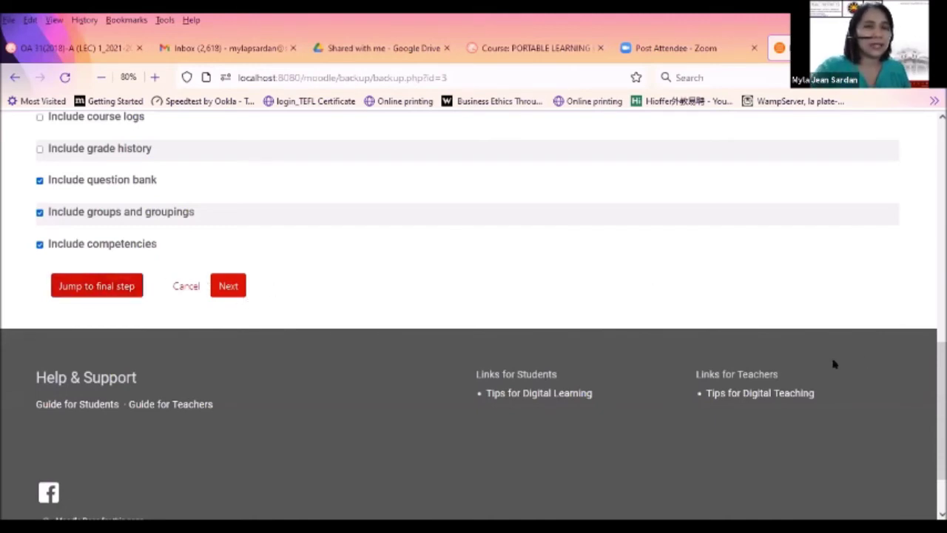
scroll(902, 137, up, 5)
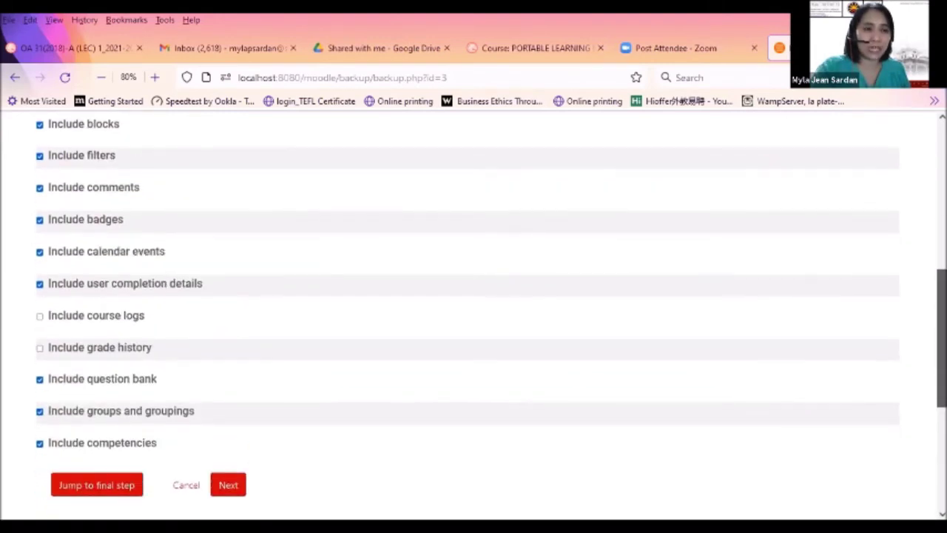
scroll(649, 325, up, 1)
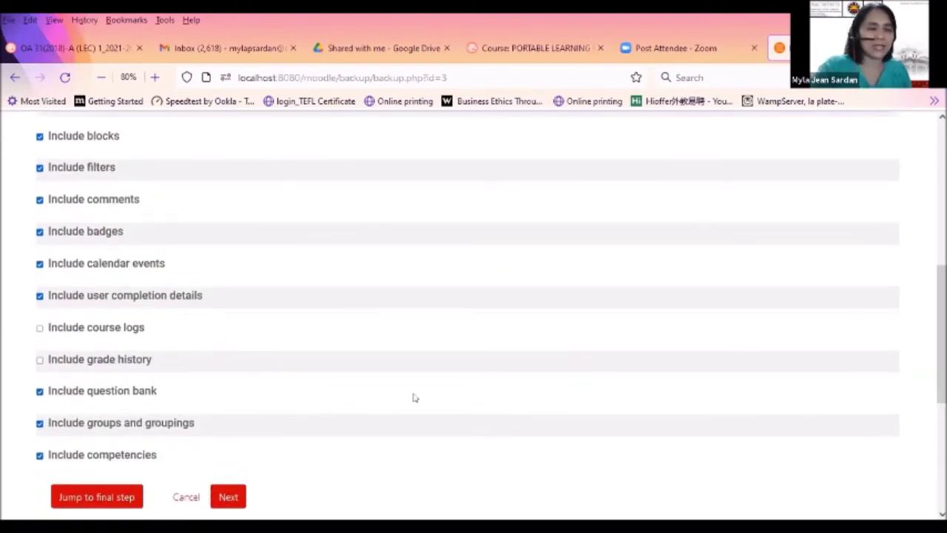
click(227, 498)
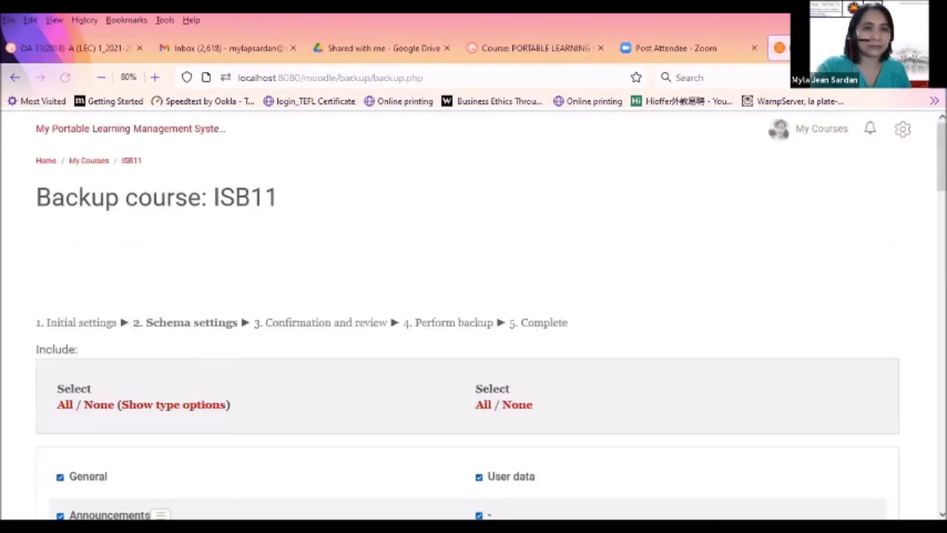
Exclude the second Announcements forum from the backup while keeping the first one included
scroll(169, 507, down, 5)
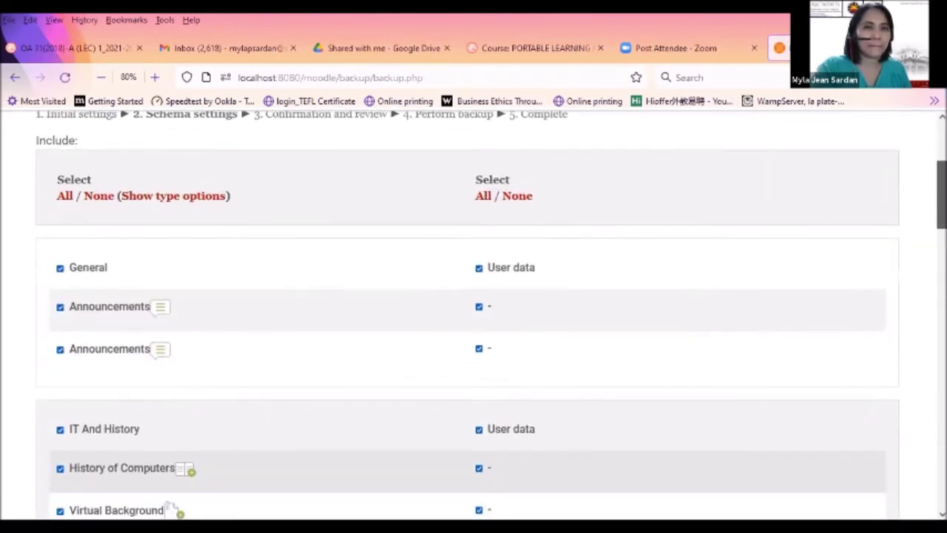
scroll(169, 507, up, 2)
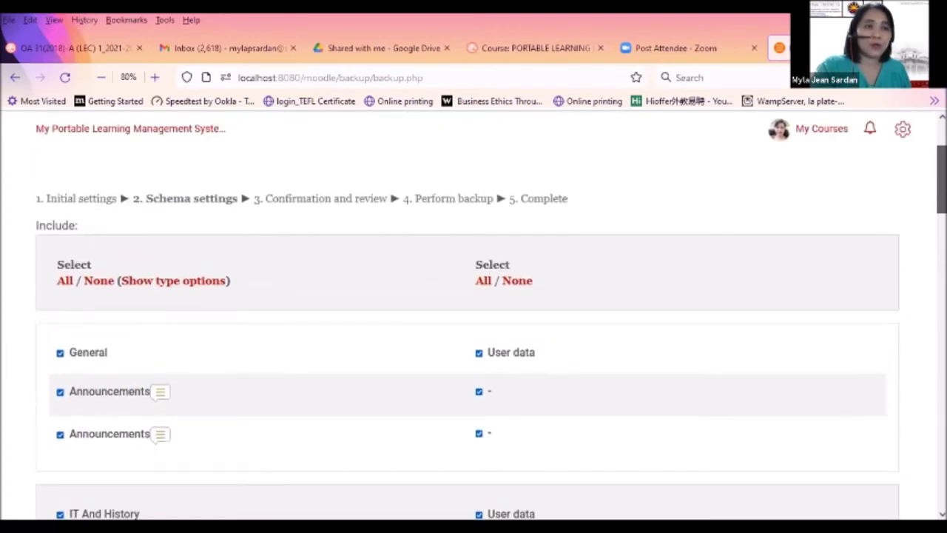
scroll(169, 511, down, 1)
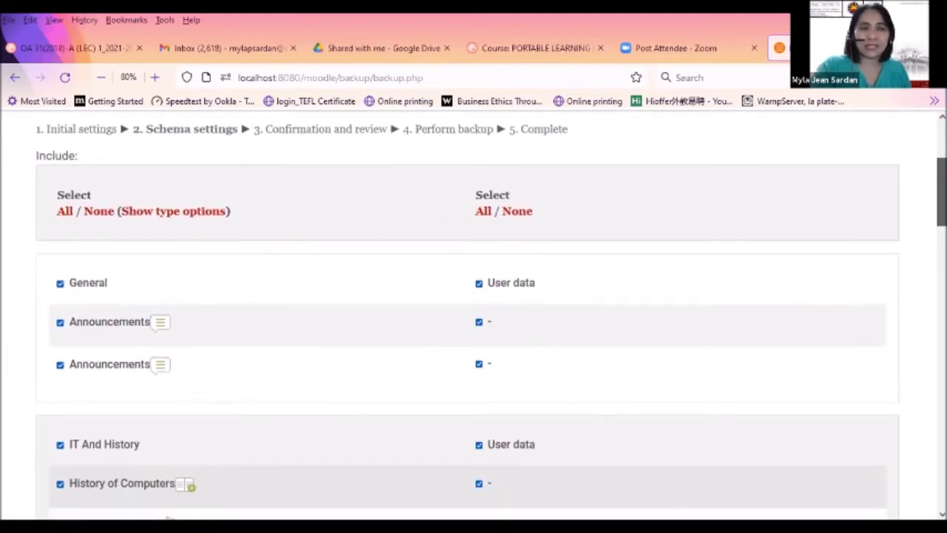
scroll(168, 510, down, 2)
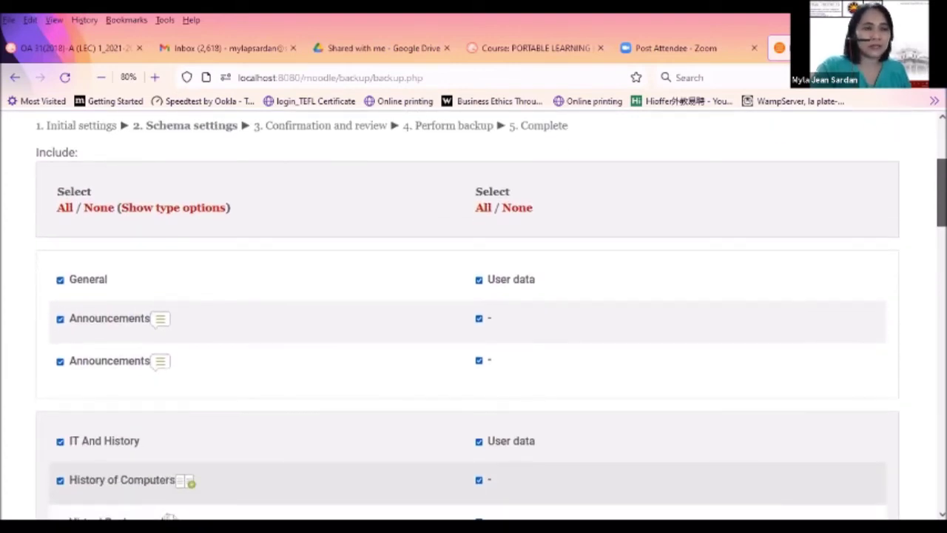
scroll(169, 510, down, 2)
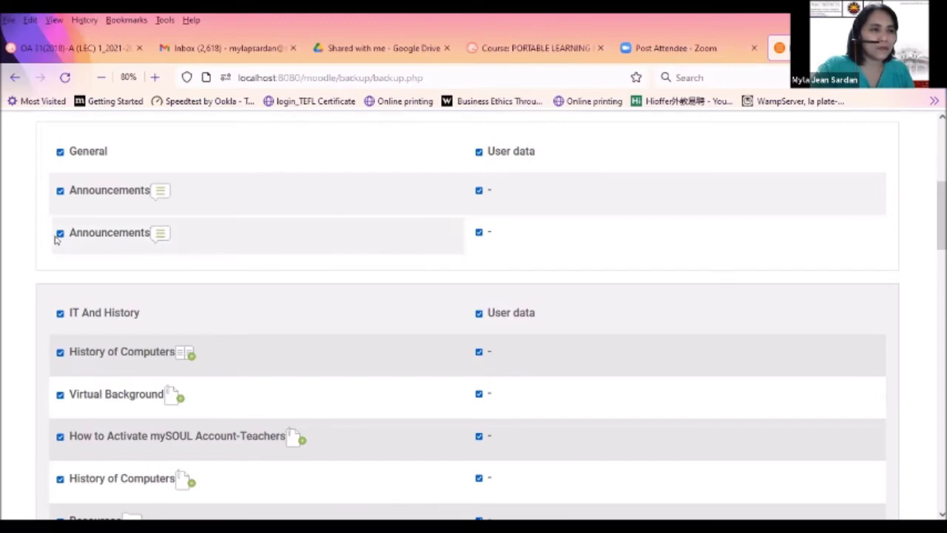
click(60, 234)
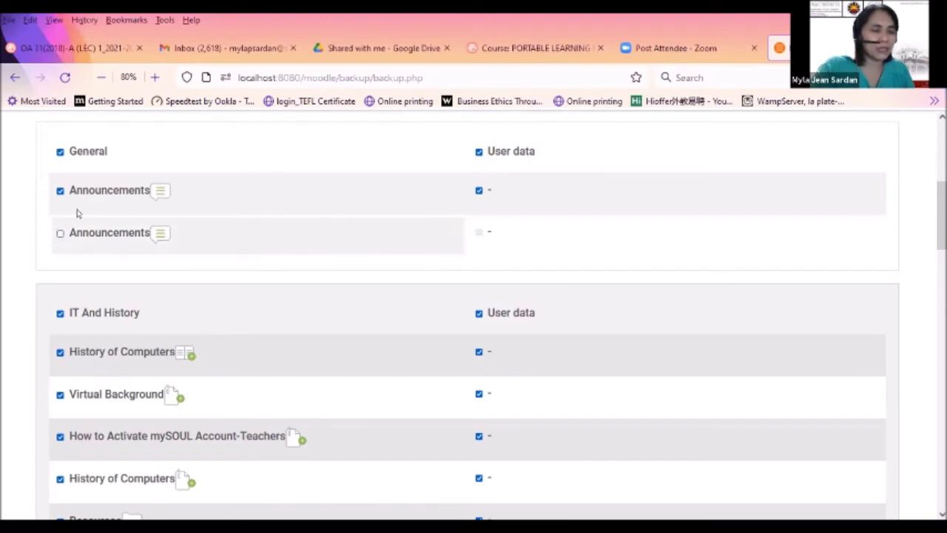
scroll(211, 310, up, 2)
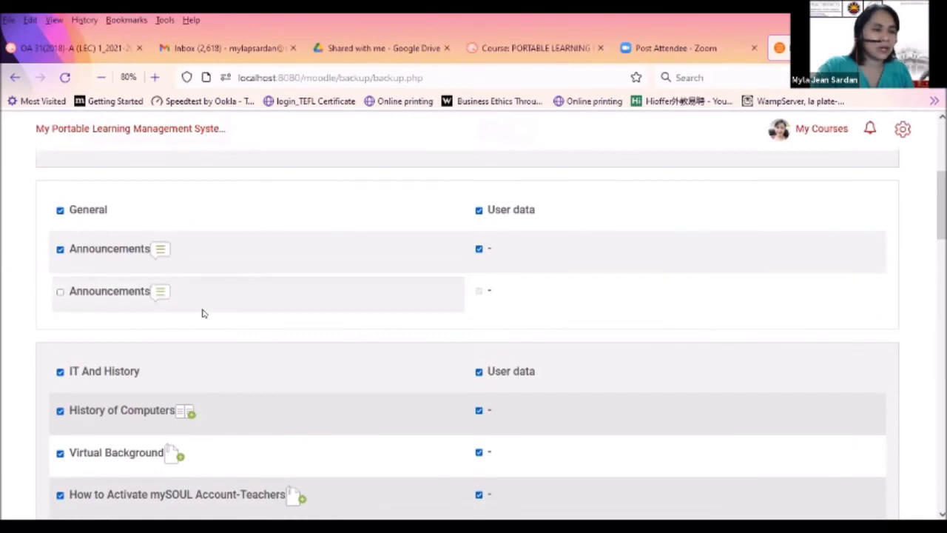
click(60, 251)
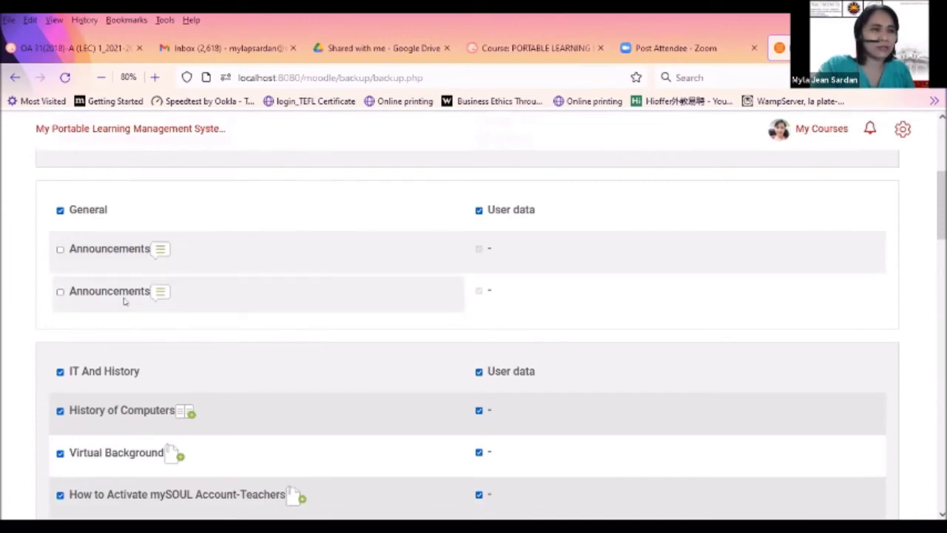
click(60, 250)
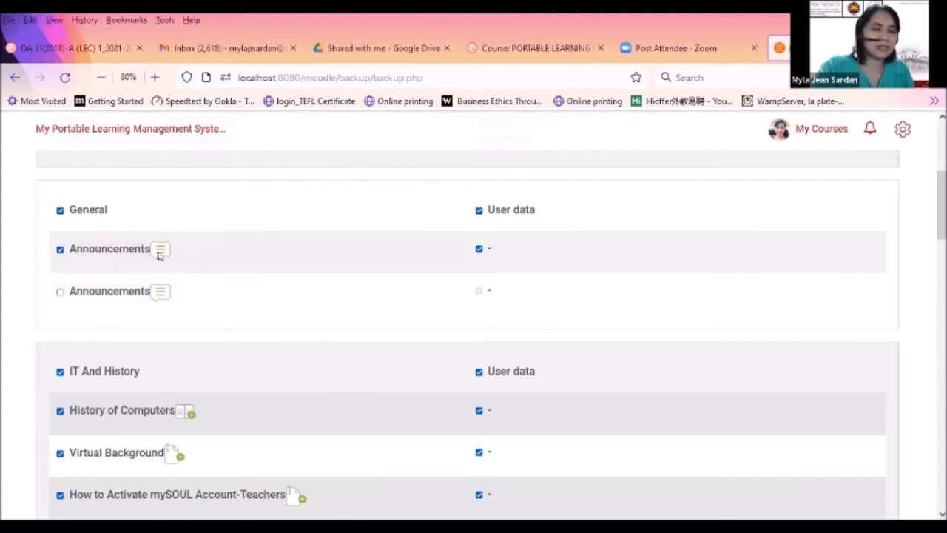
Exclude the How to Activate mySOUL Account-Teachers item from the ISB11 backup
scroll(211, 302, down, 5)
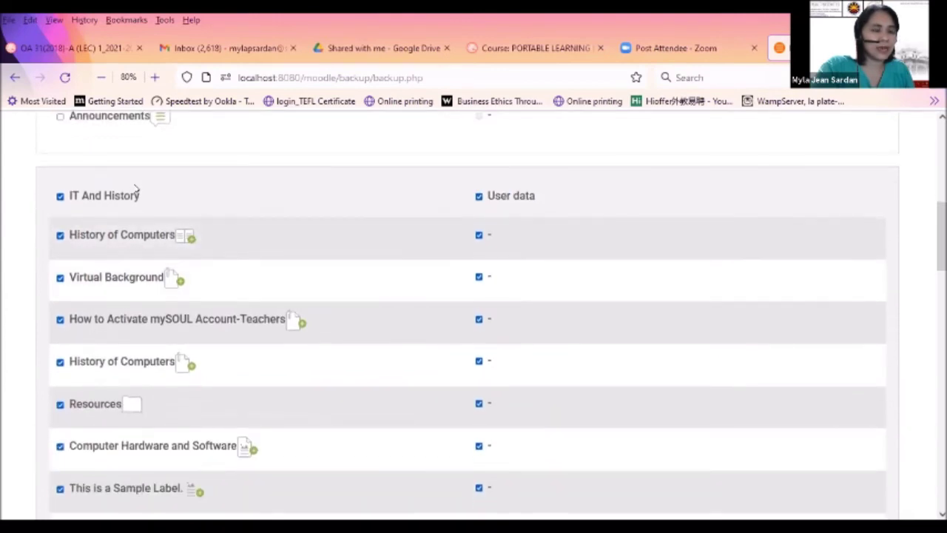
click(59, 320)
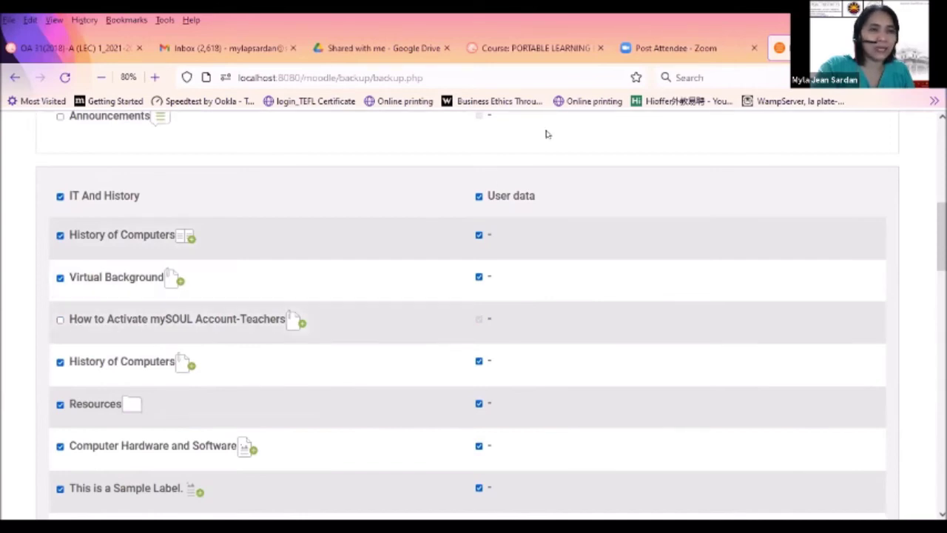
scroll(311, 385, down, 3)
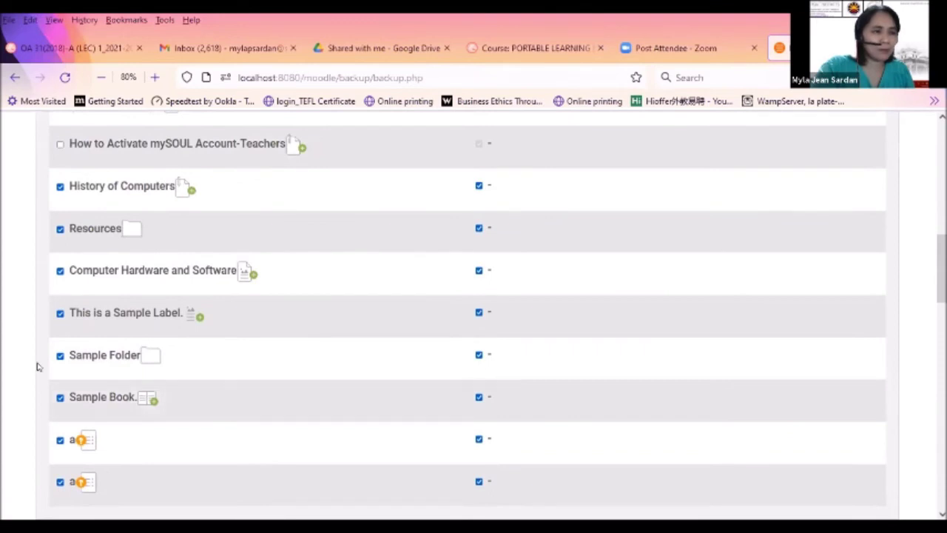
scroll(179, 429, down, 2)
scroll(179, 429, down, 5)
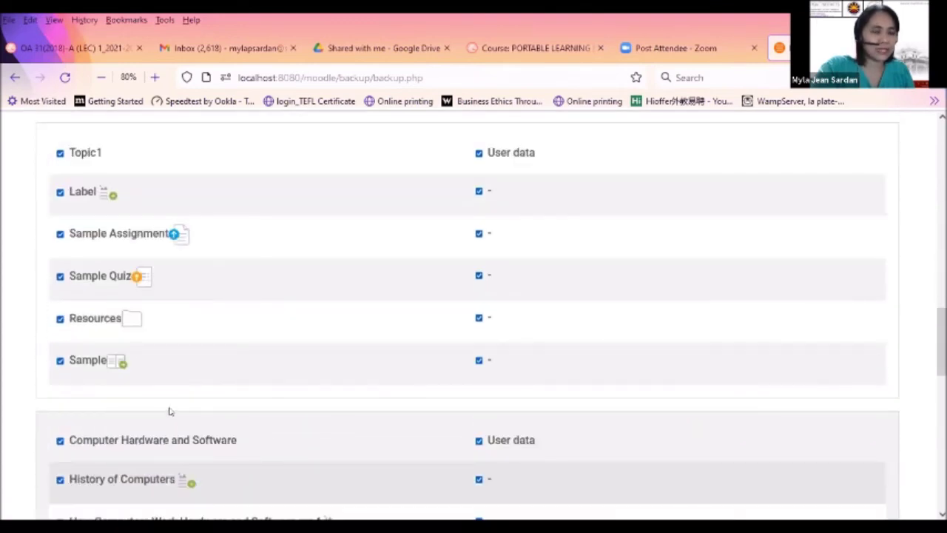
scroll(238, 450, down, 2)
scroll(239, 450, down, 6)
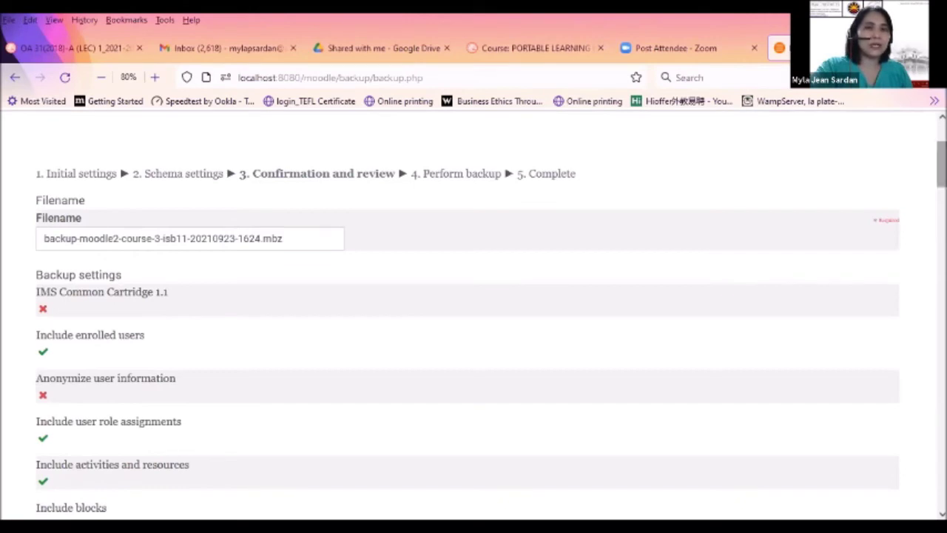
scroll(941, 162, down, 5)
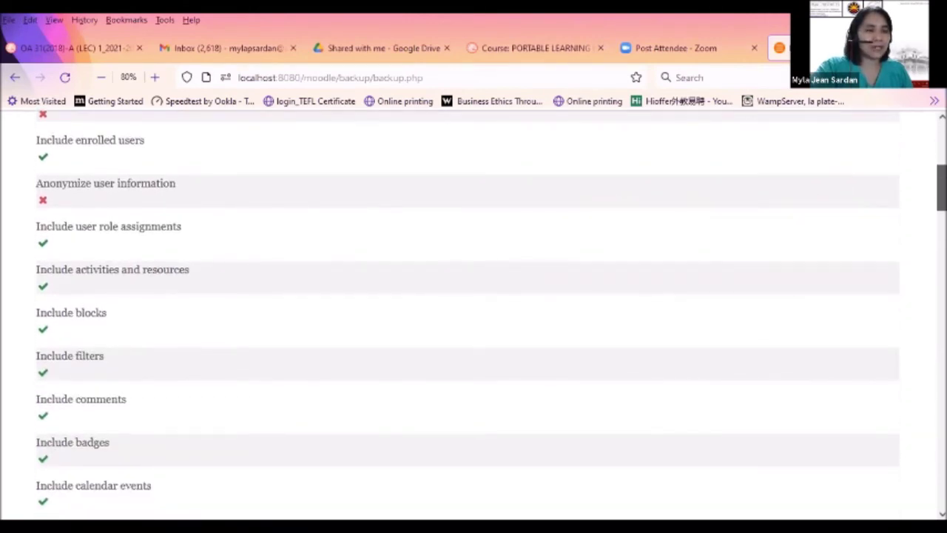
scroll(473, 315, down, 1)
scroll(473, 315, up, 3)
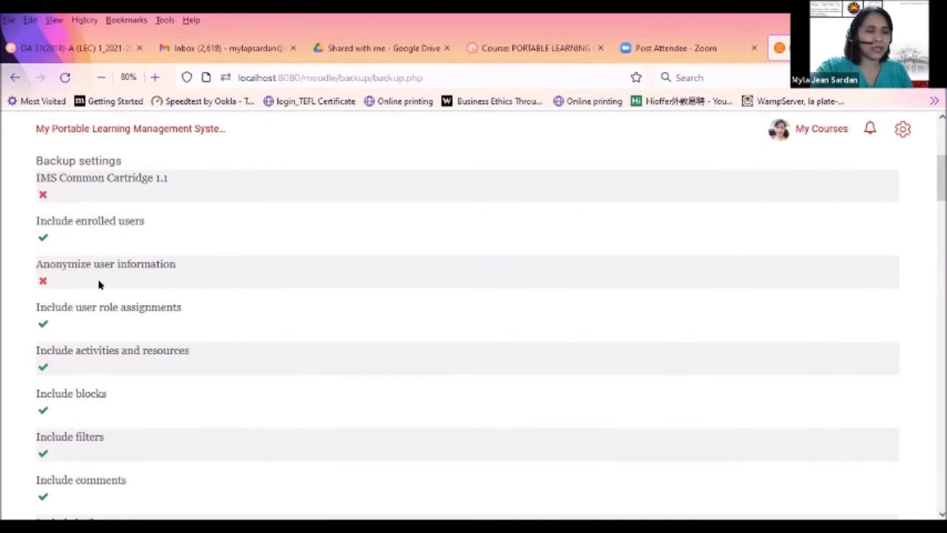
scroll(941, 177, down, 2)
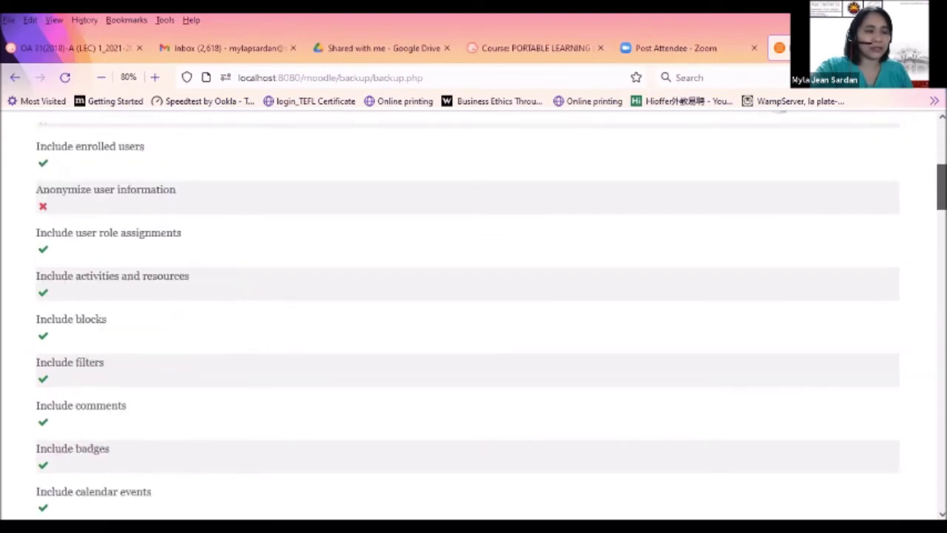
scroll(473, 315, down, 5)
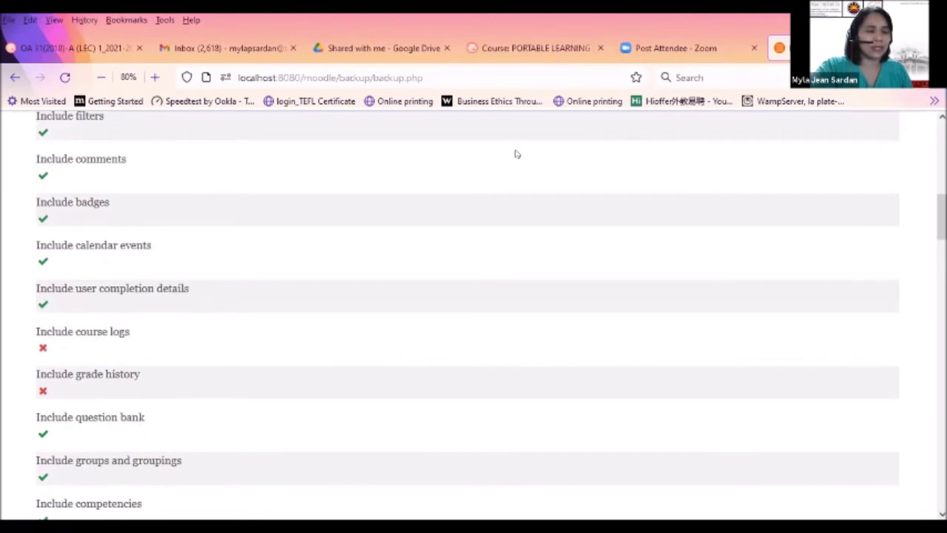
scroll(238, 378, down, 1)
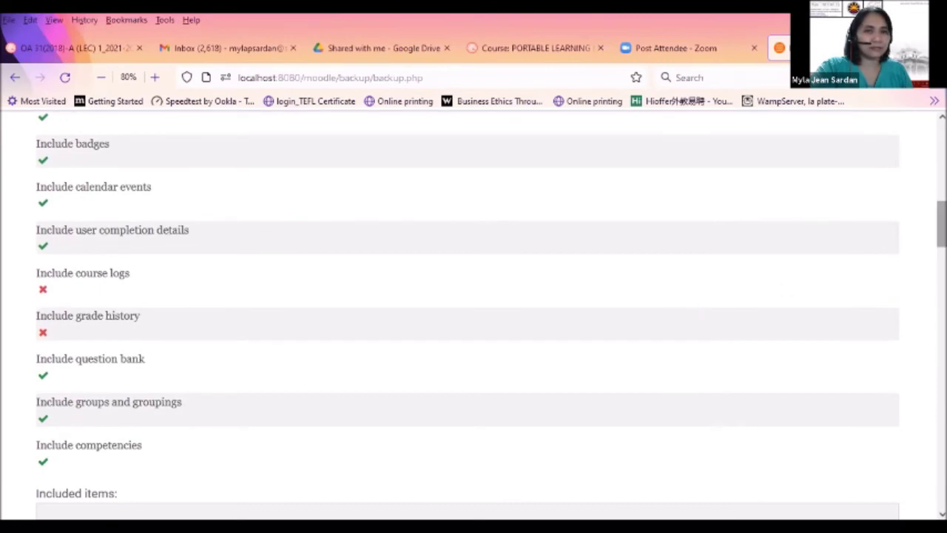
drag(941, 226, 941, 266)
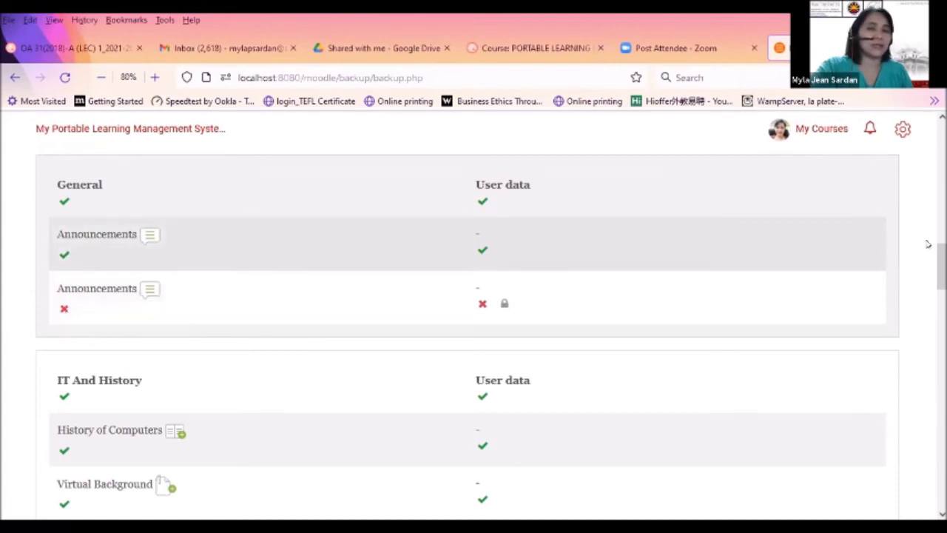
drag(942, 266, 942, 473)
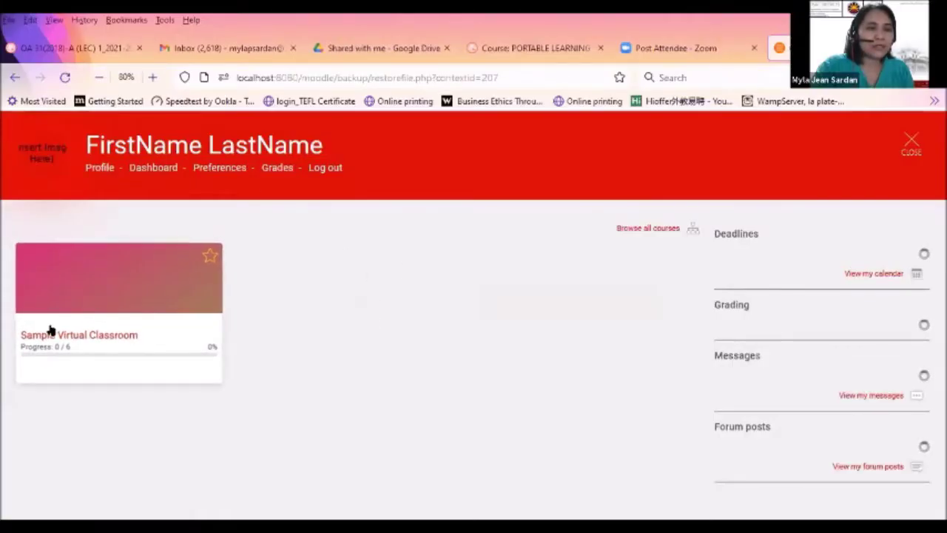
Go to the Sample Virtual Classroom course and reach its Restore course page via course administration
click(115, 339)
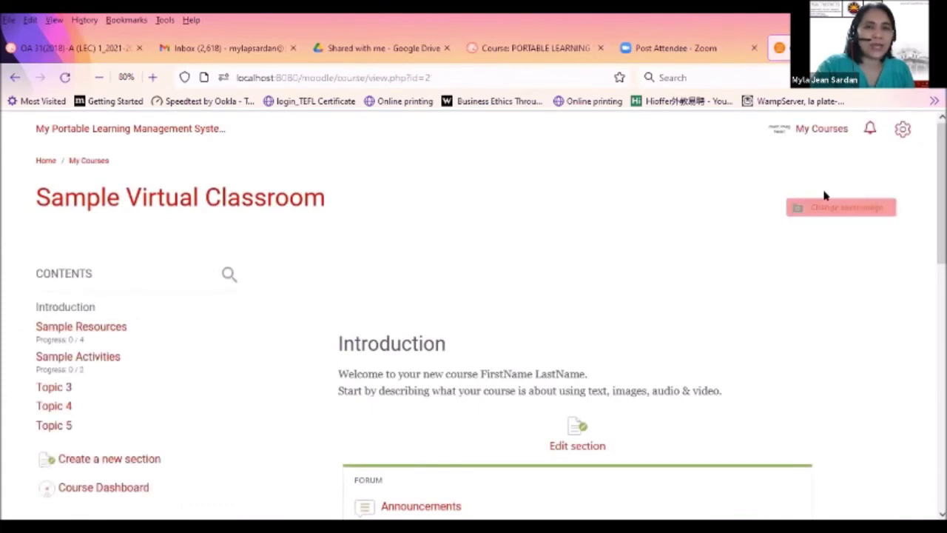
click(901, 131)
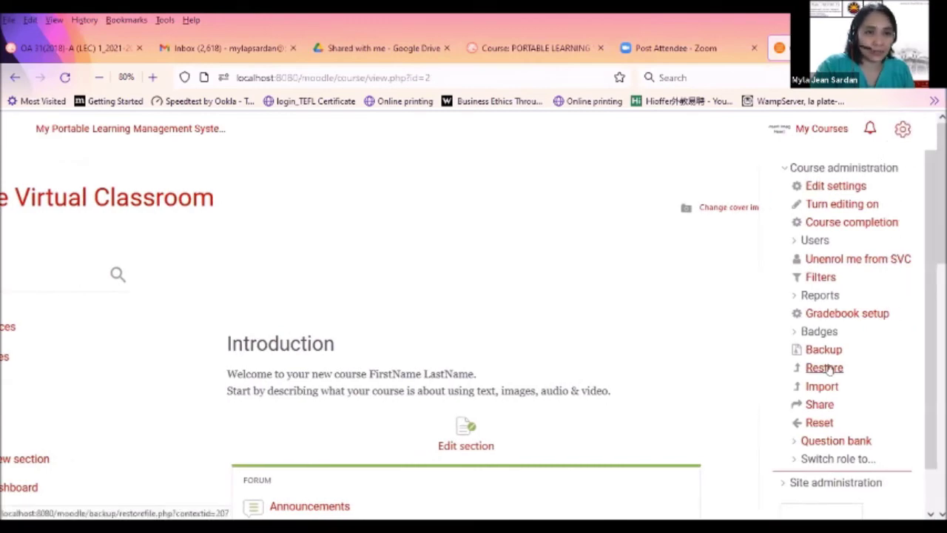
click(828, 368)
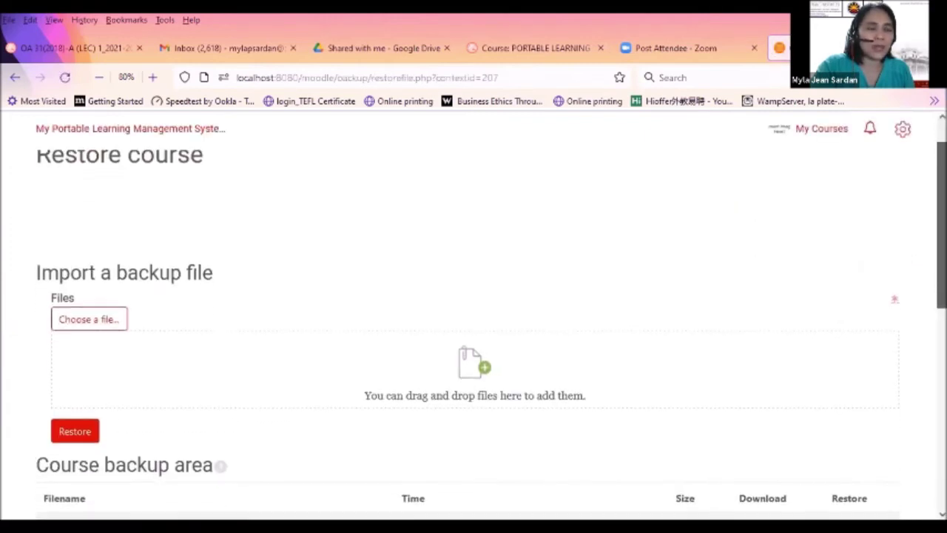
scroll(474, 326, down, 2)
scroll(474, 326, down, 1)
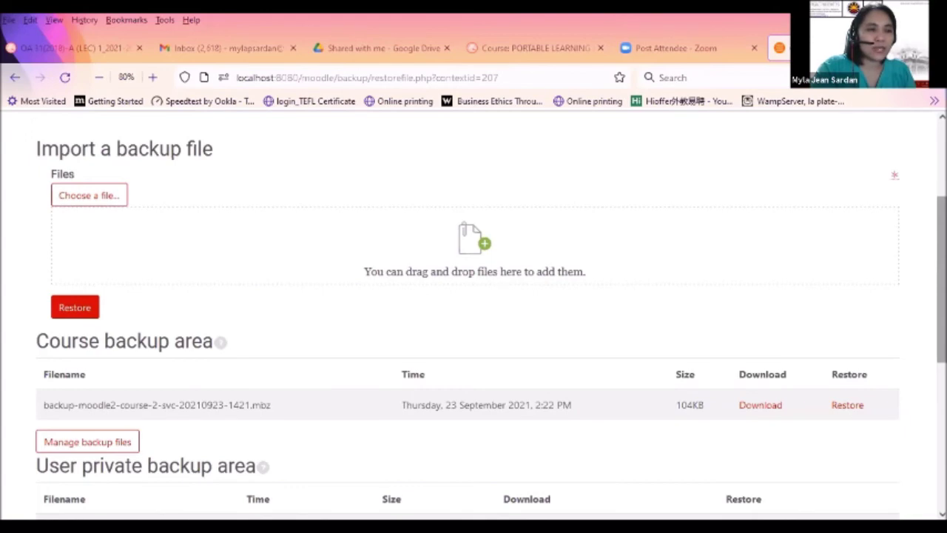
scroll(474, 333, up, 2)
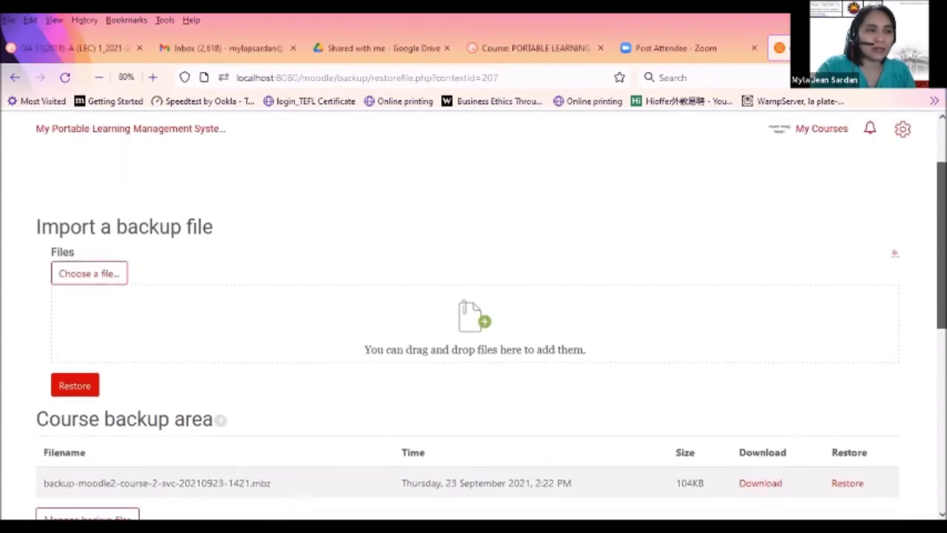
scroll(473, 333, down, 3)
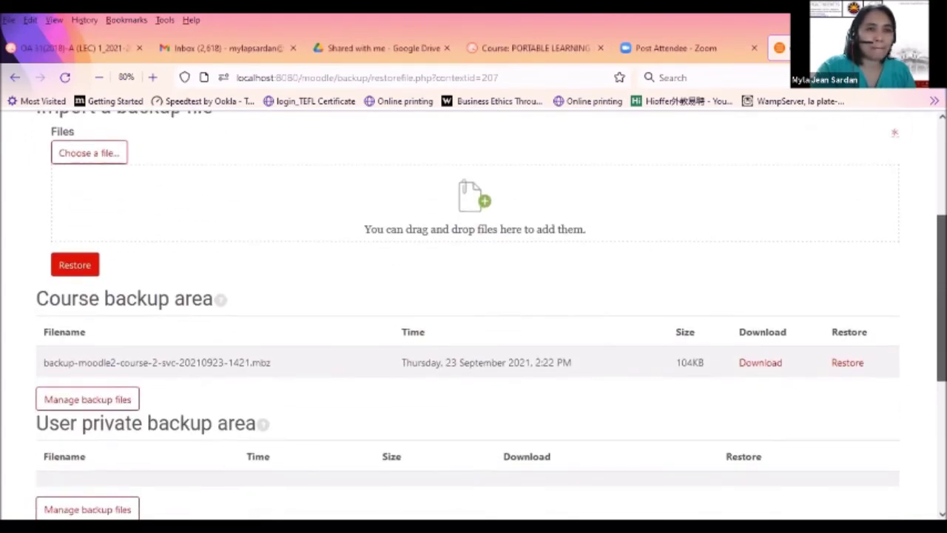
scroll(474, 311, up, 3)
scroll(473, 333, down, 3)
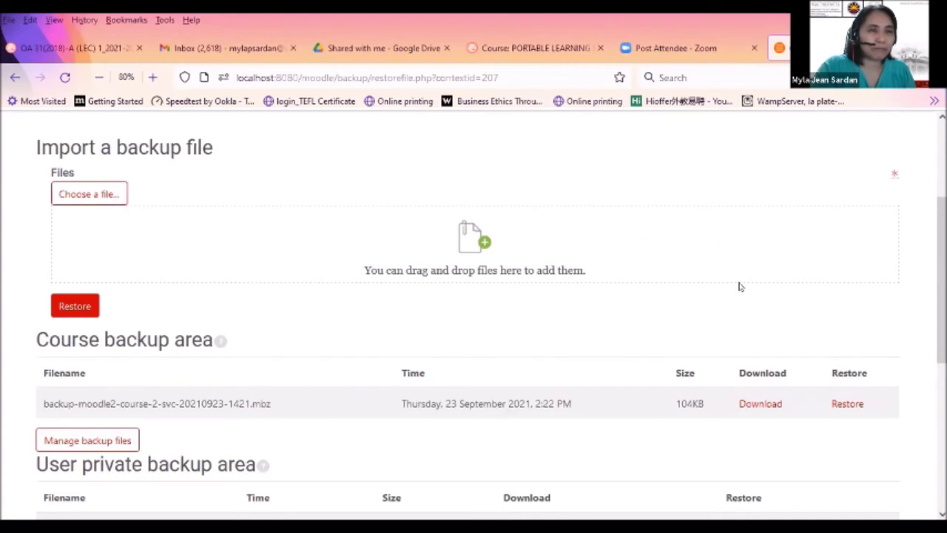
drag(941, 241, 941, 202)
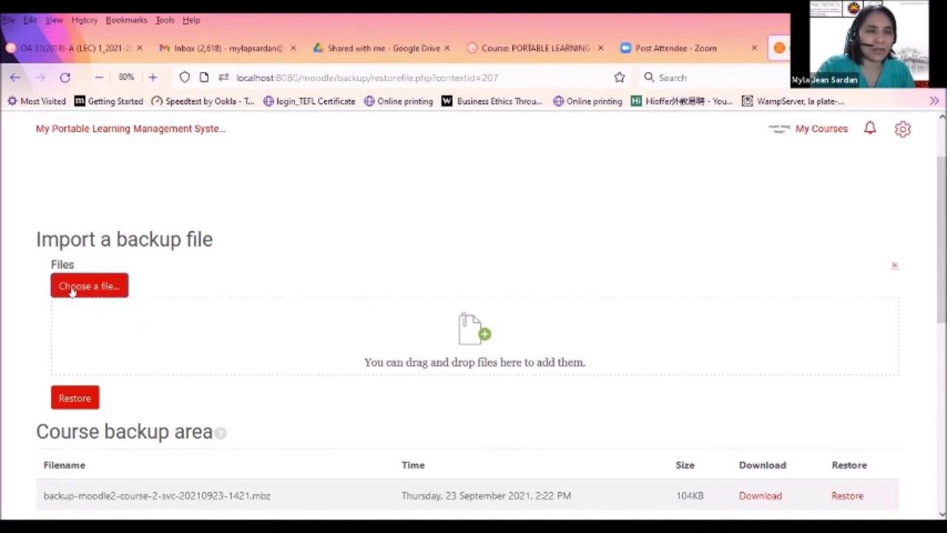
Upload the ISB11 .mbz backup file from the computer into the Import a backup file area
click(72, 289)
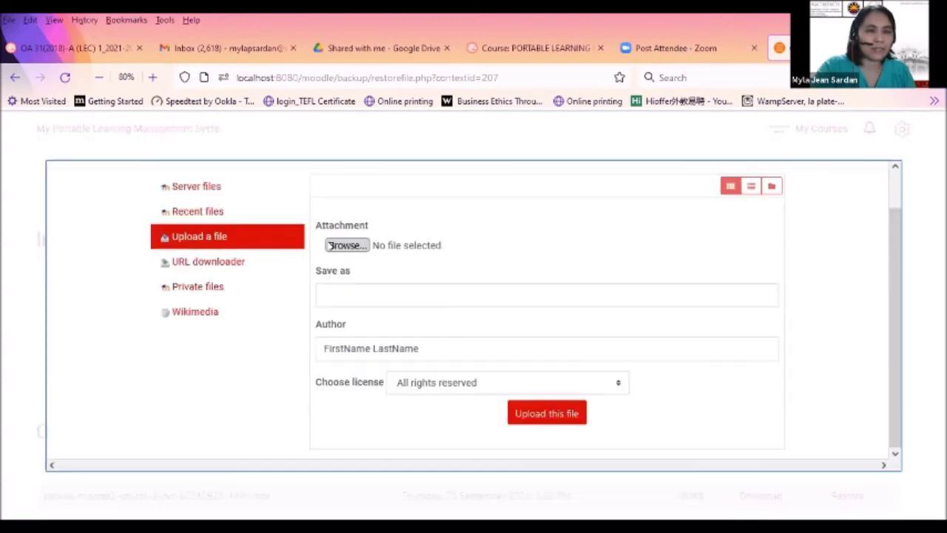
click(331, 245)
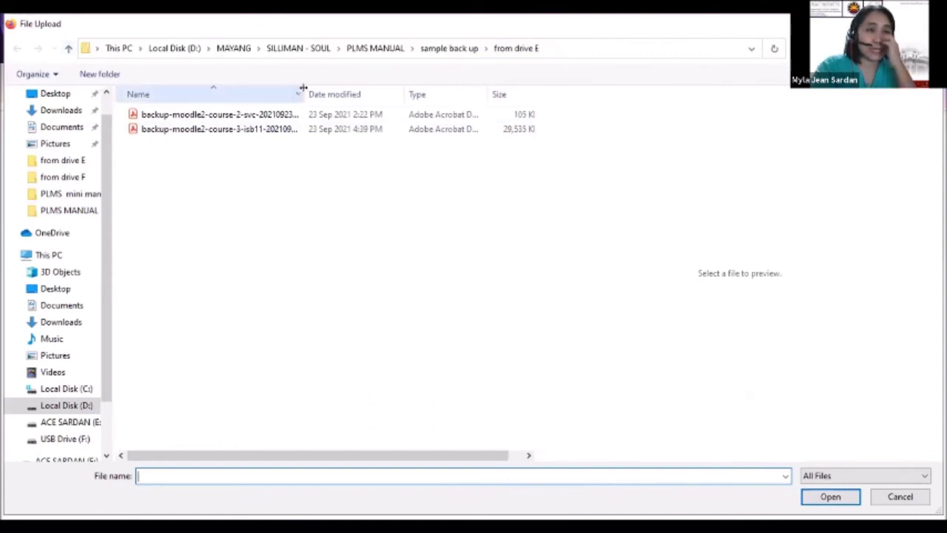
drag(303, 91, 475, 109)
double_click(296, 129)
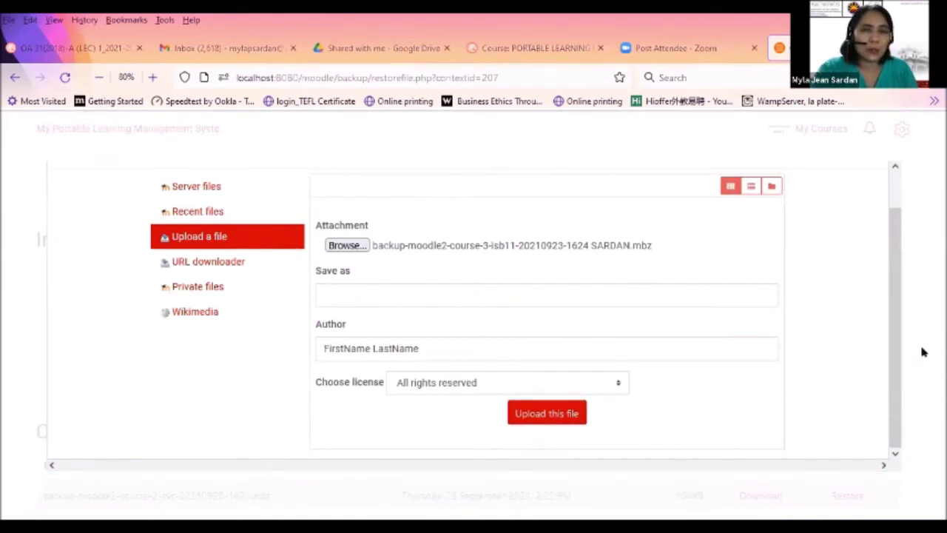
drag(893, 367, 893, 374)
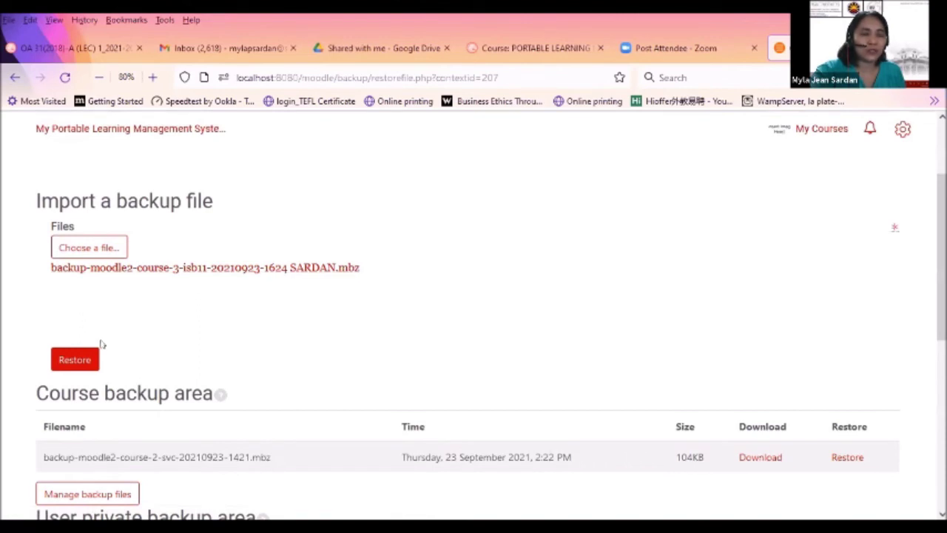
Start restoring the attached ISB11 backup file into Sample Virtual Classroom
click(79, 355)
scroll(102, 324, down, 1)
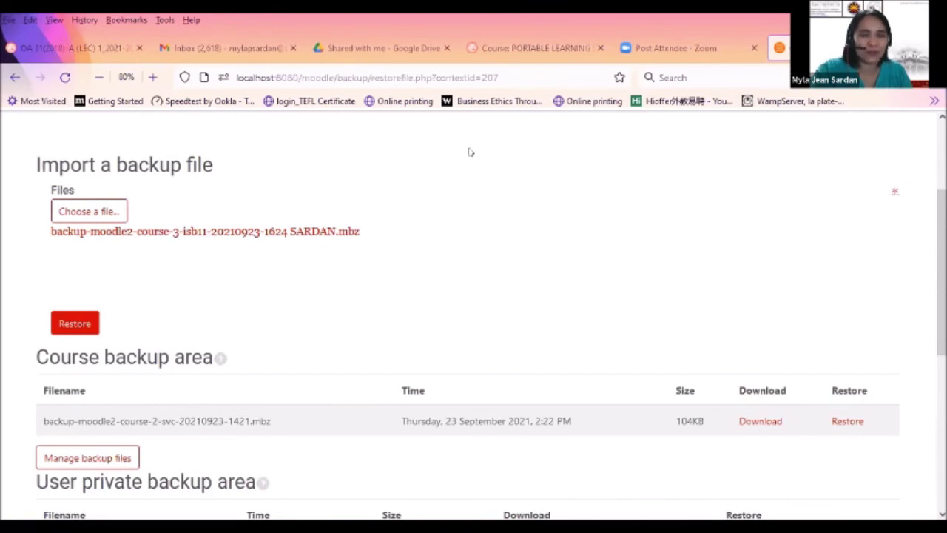
scroll(469, 151, down, 1)
click(68, 299)
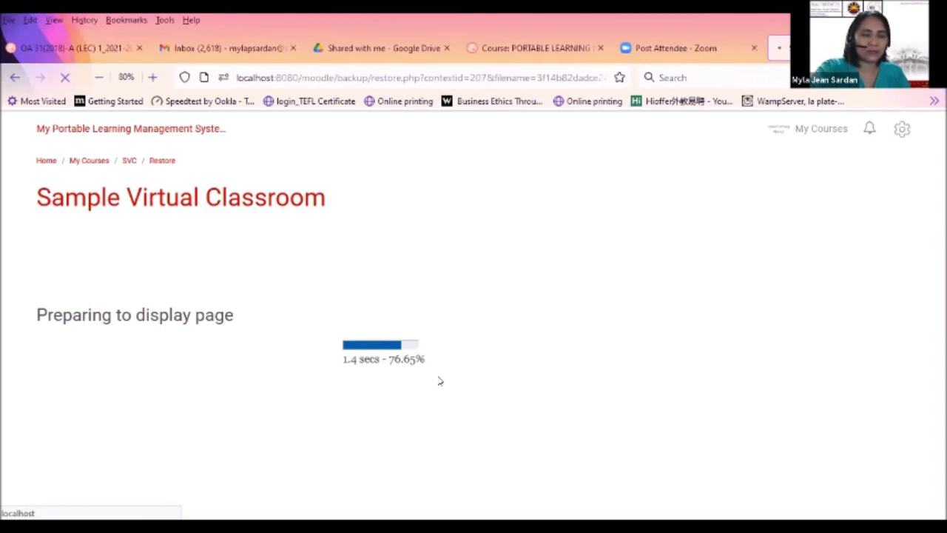
Scroll through the restored Information Systems for Business 11 copy 1 course to check its sections
scroll(624, 387, down, 3)
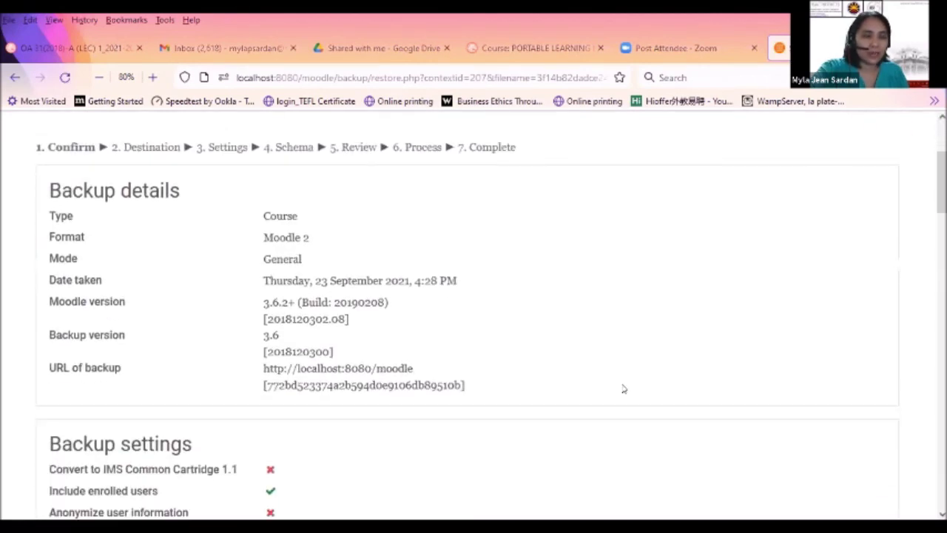
scroll(624, 388, down, 2)
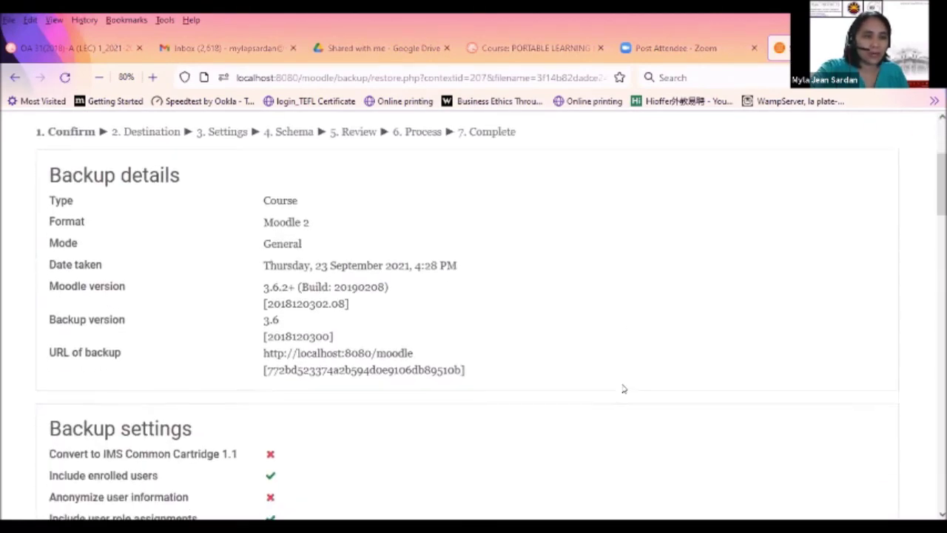
scroll(623, 389, up, 2)
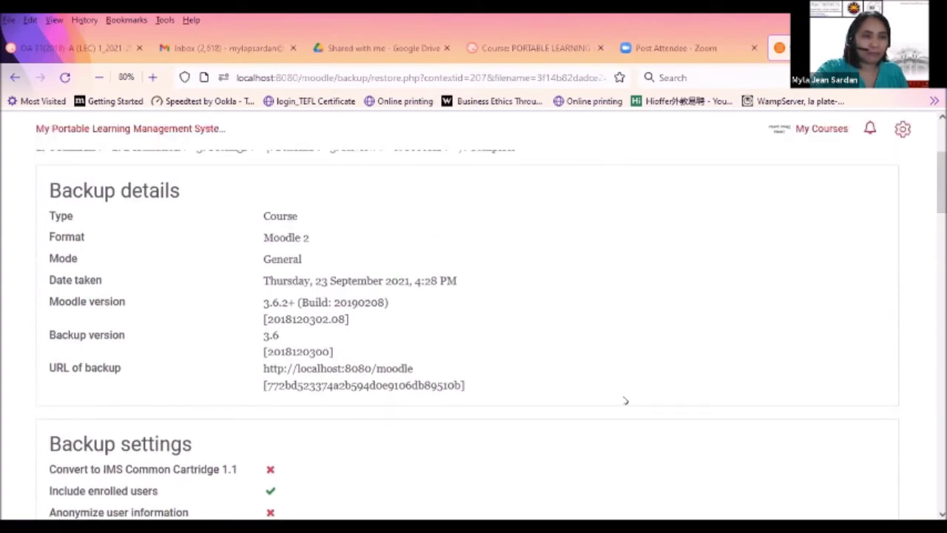
scroll(625, 401, down, 4)
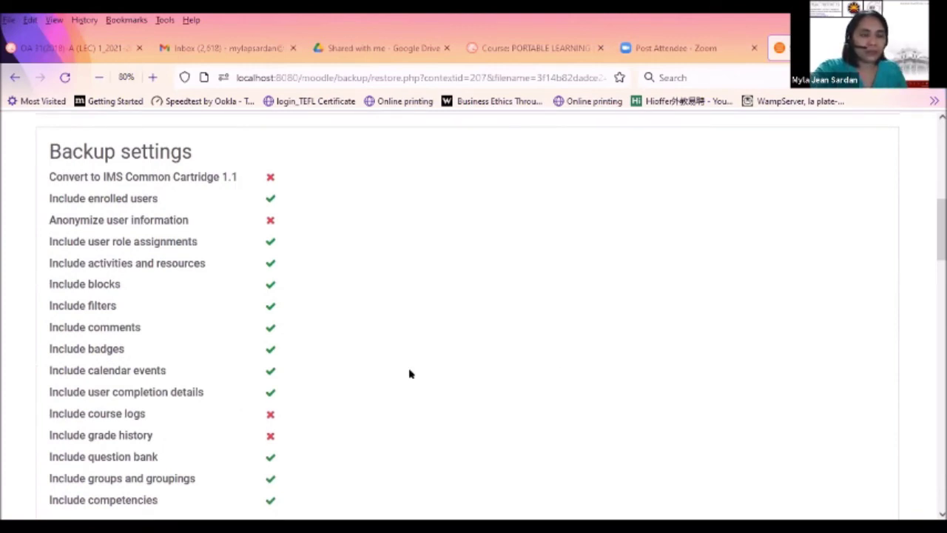
scroll(458, 400, down, 2)
scroll(436, 409, down, 4)
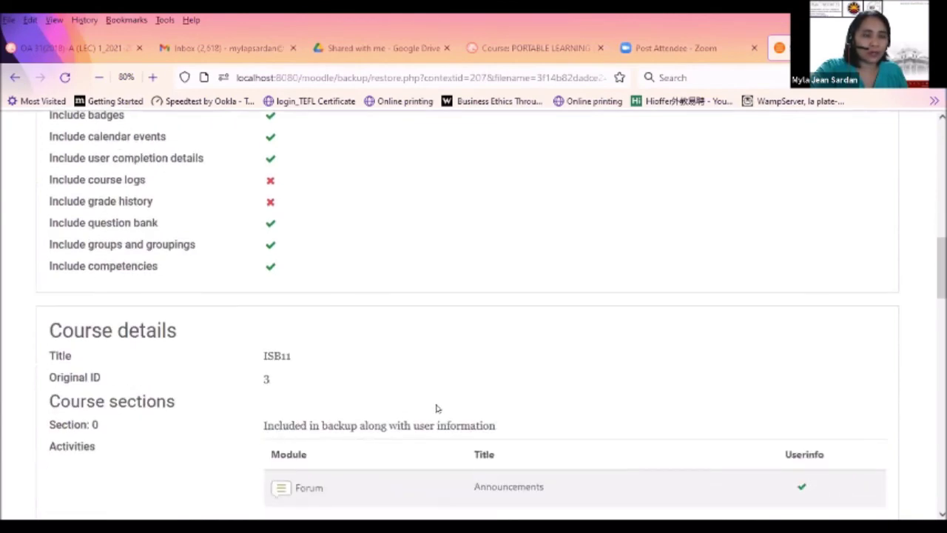
scroll(437, 408, down, 1)
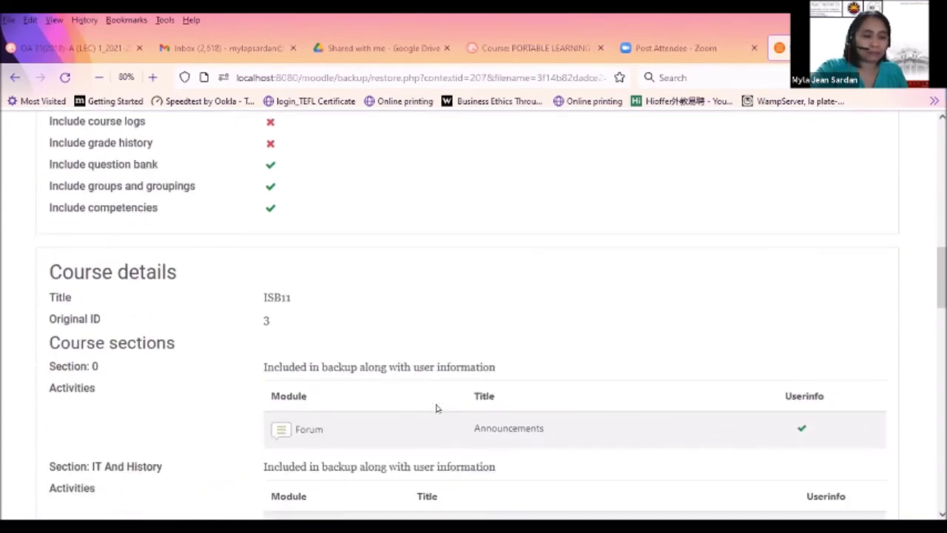
scroll(436, 408, down, 20)
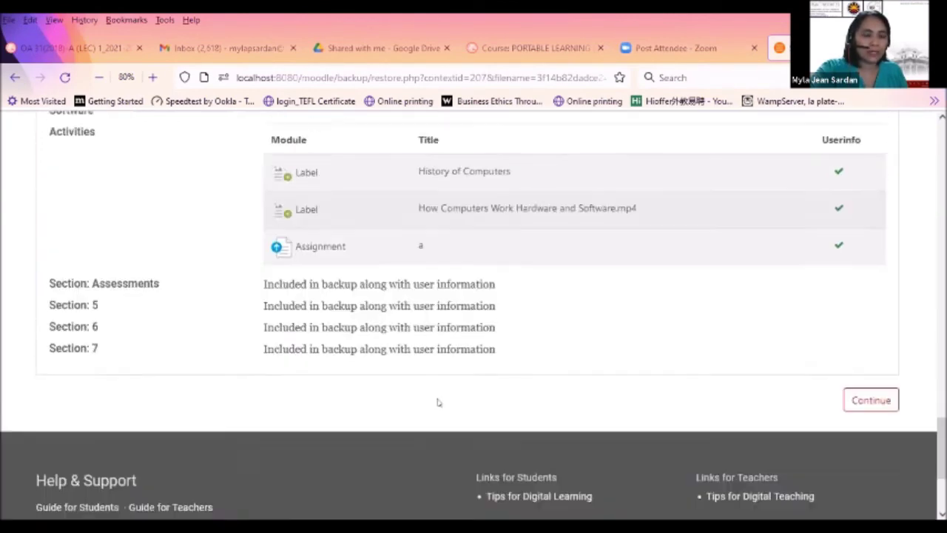
scroll(437, 402, up, 3)
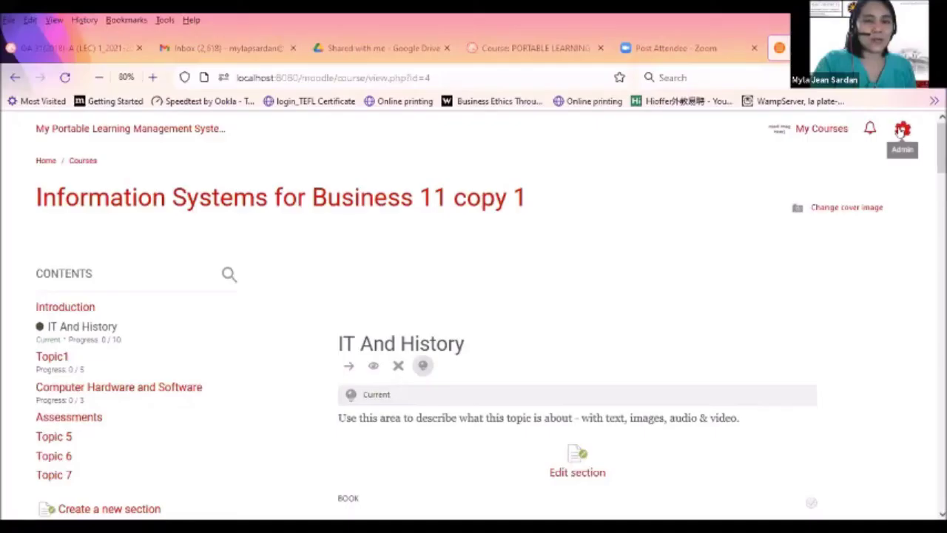
Bring up the Reset course page for Information Systems for Business 11 copy 1 from course administration
click(903, 130)
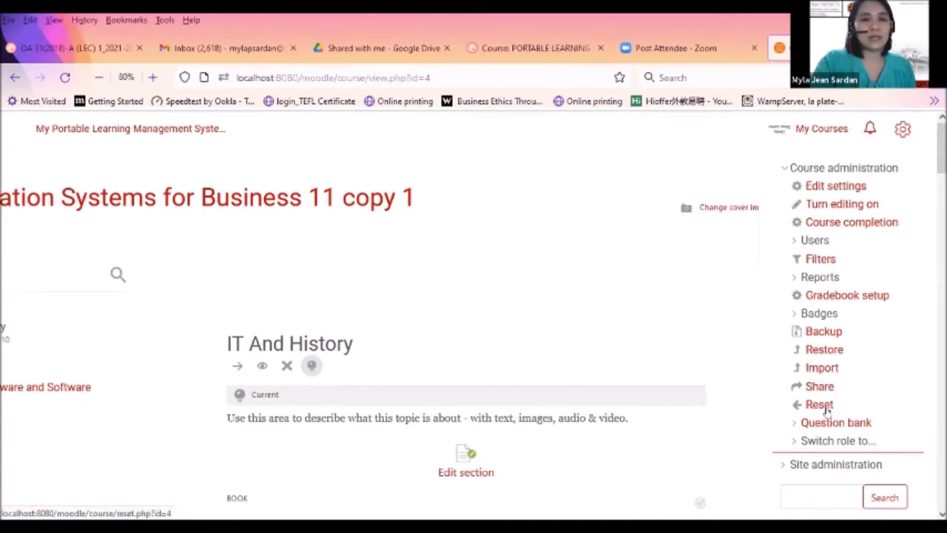
click(821, 405)
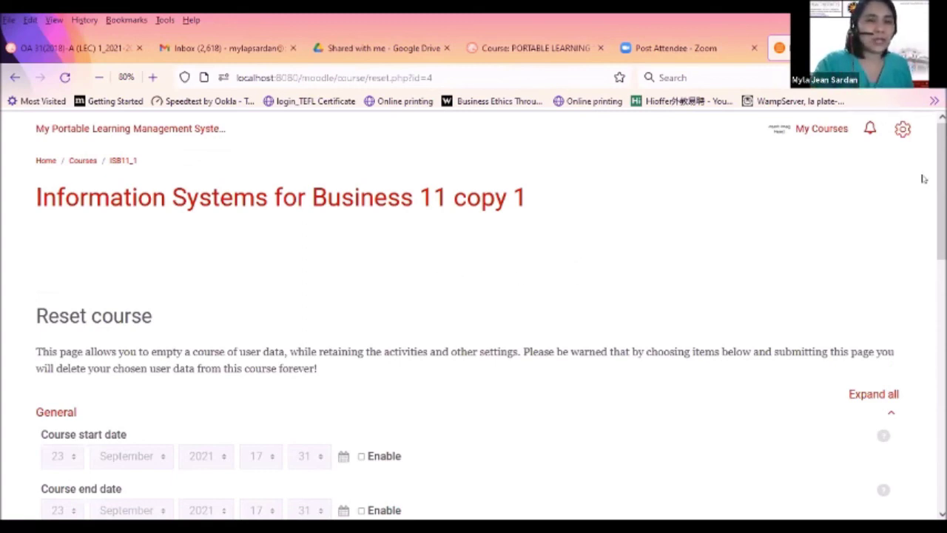
scroll(492, 321, down, 5)
scroll(491, 321, up, 2)
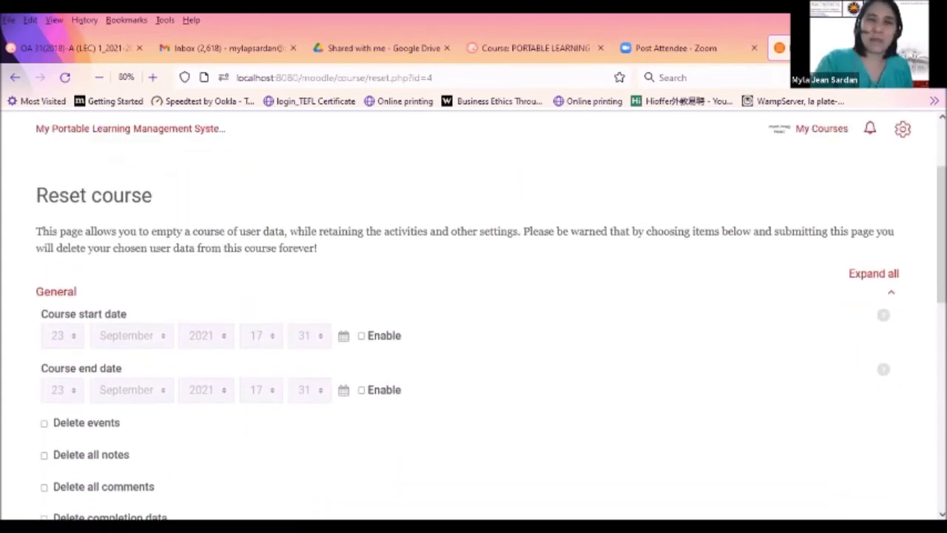
scroll(491, 321, up, 2)
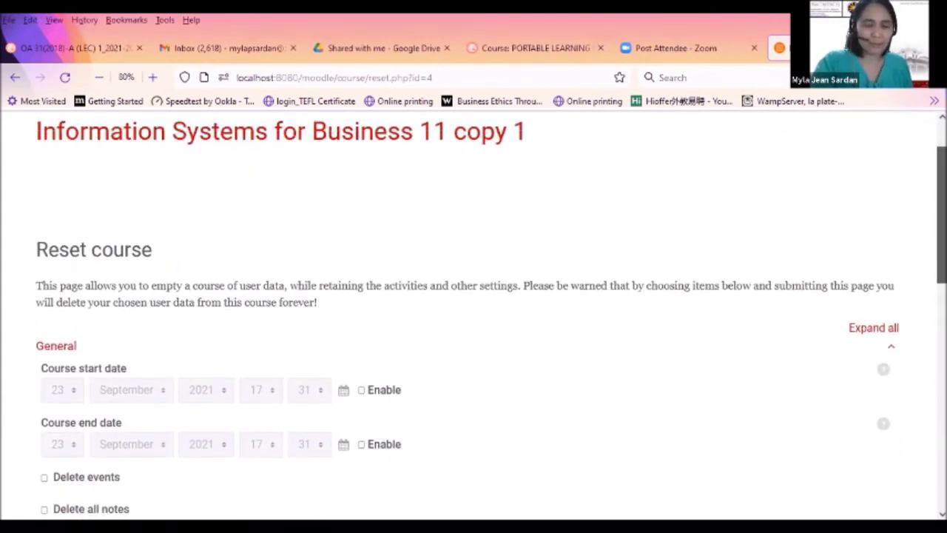
scroll(345, 185, down, 2)
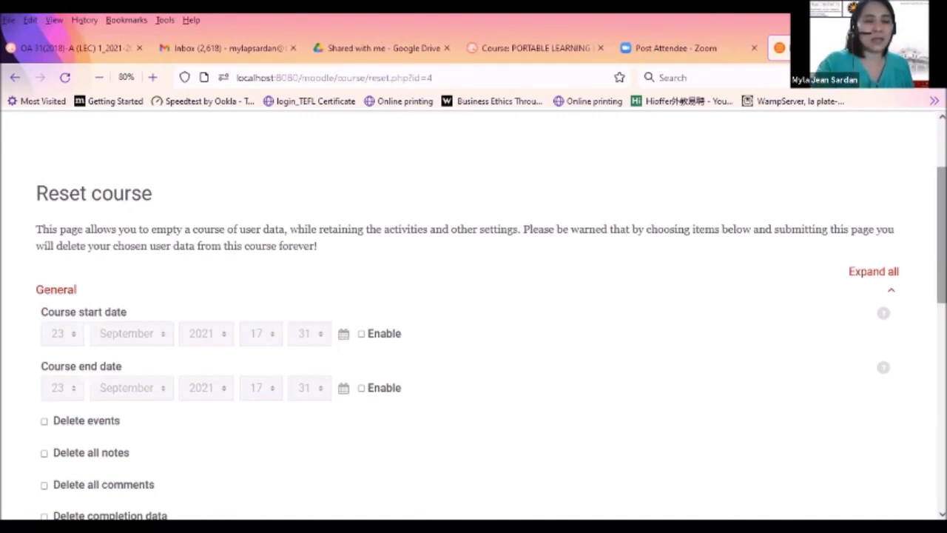
scroll(941, 237, down, 2)
scroll(941, 237, down, 1)
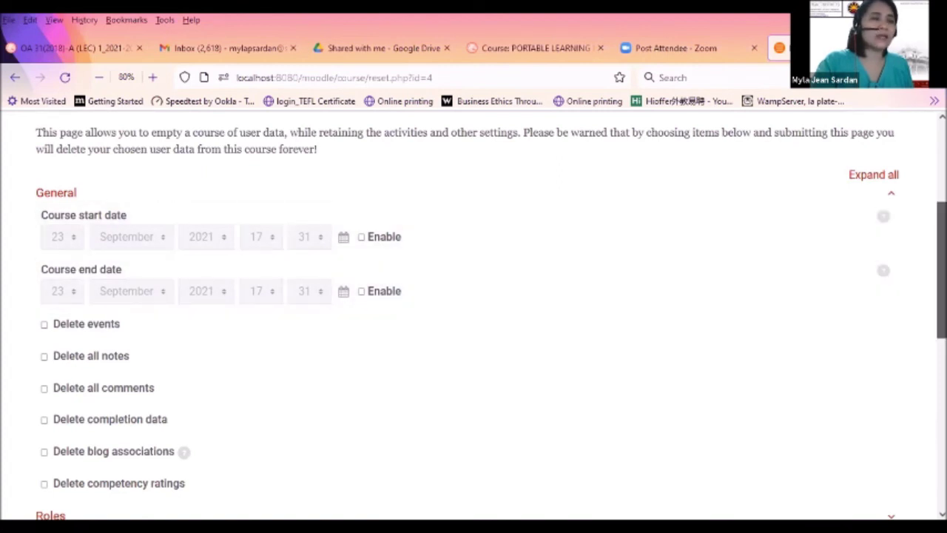
scroll(474, 311, down, 4)
scroll(473, 311, up, 2)
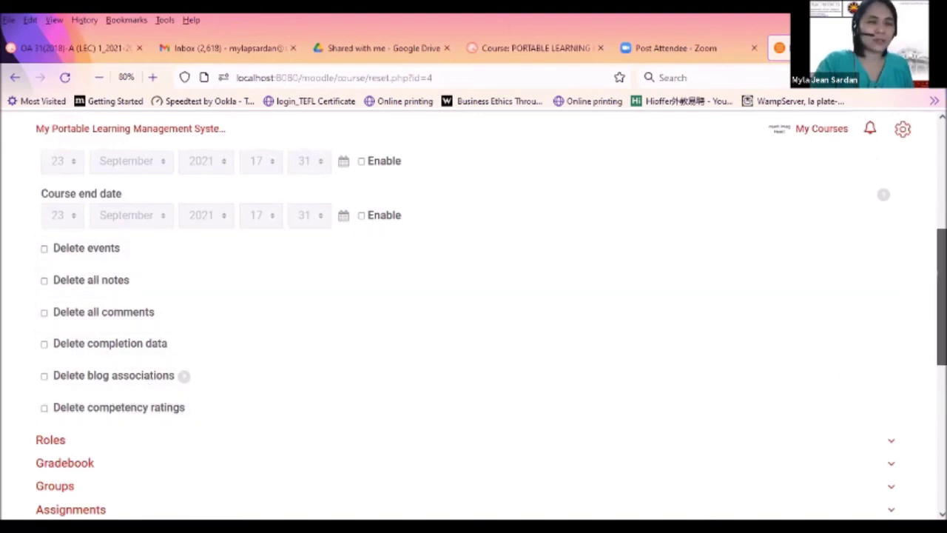
scroll(941, 310, down, 2)
scroll(279, 313, up, 1)
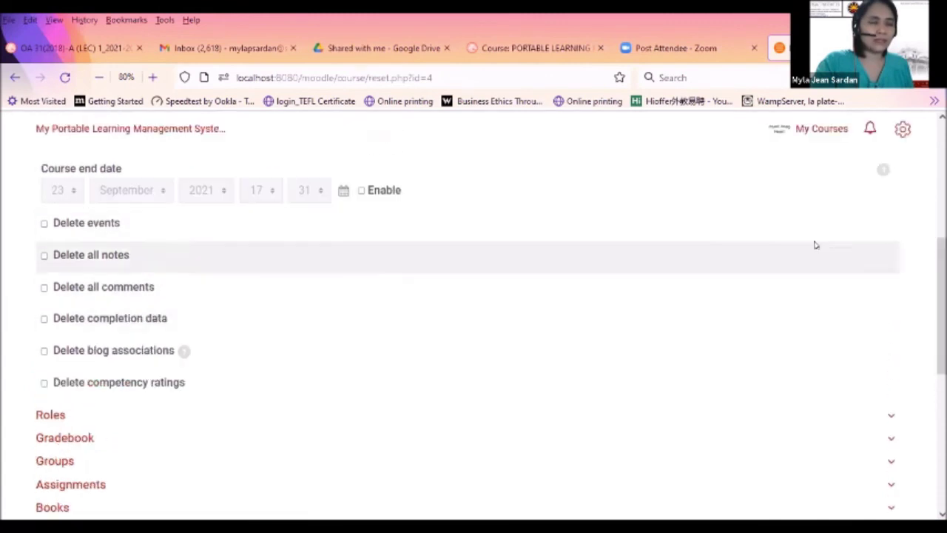
scroll(492, 334, up, 1)
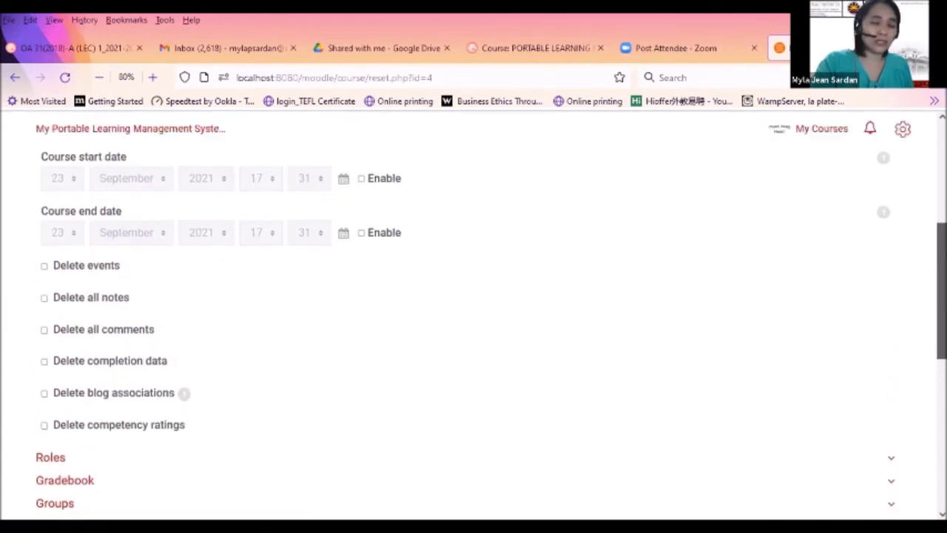
scroll(260, 300, down, 5)
Mark all assignment submissions, user overrides and group overrides for deletion
click(49, 247)
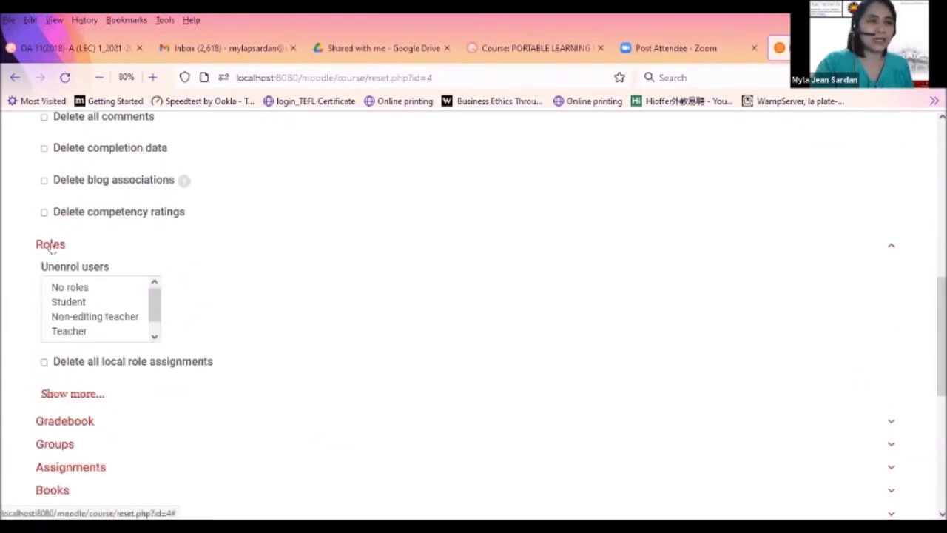
click(50, 245)
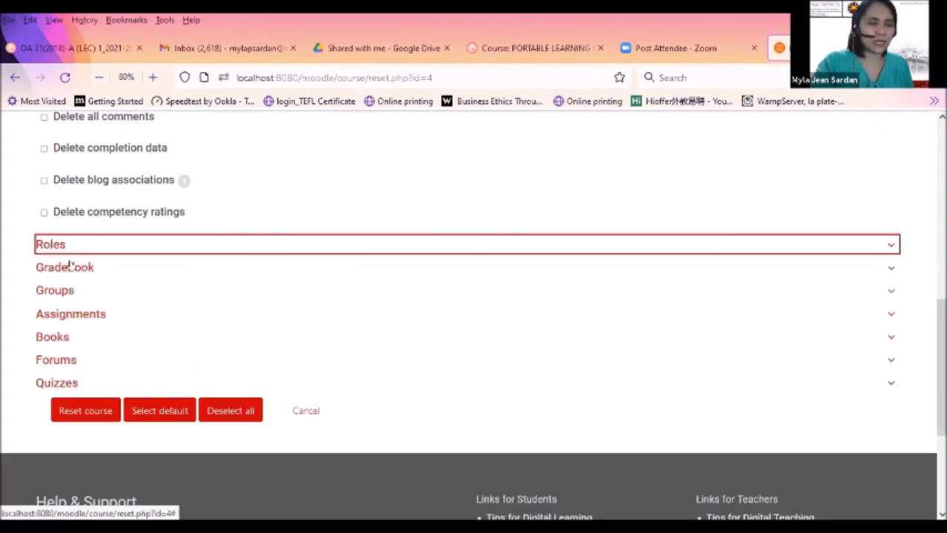
click(50, 315)
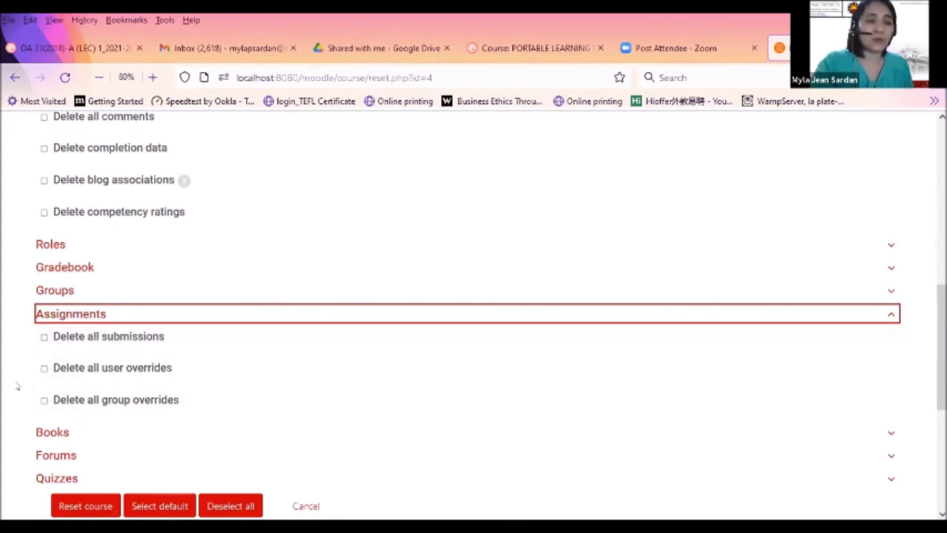
click(44, 337)
click(44, 367)
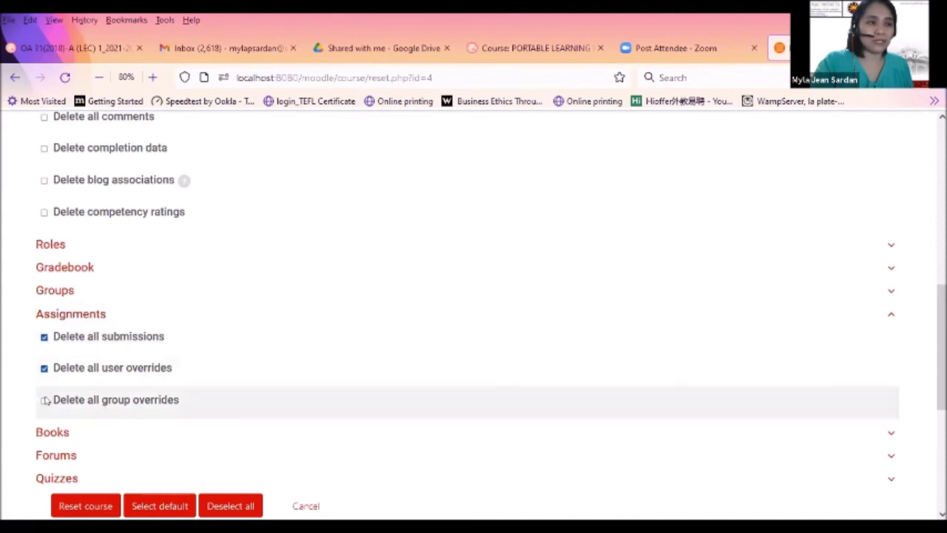
click(44, 399)
Mark course events, notes, comments and blog associations for deletion
scroll(104, 275, up, 2)
scroll(104, 275, up, 2)
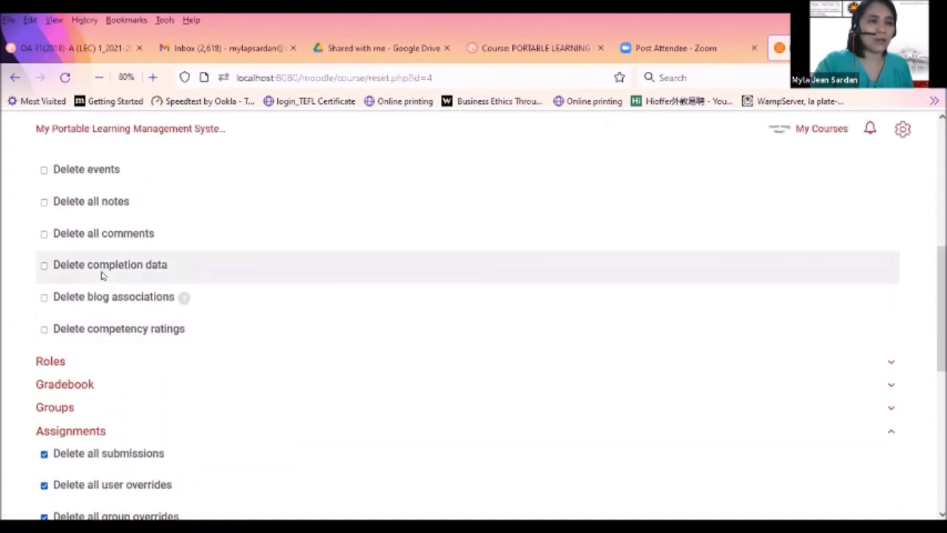
click(44, 169)
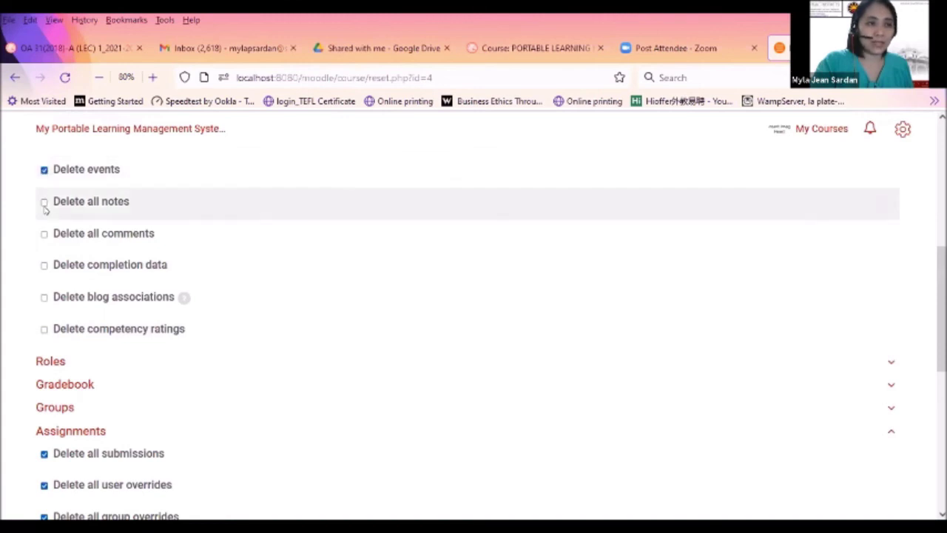
click(44, 201)
click(43, 233)
click(44, 296)
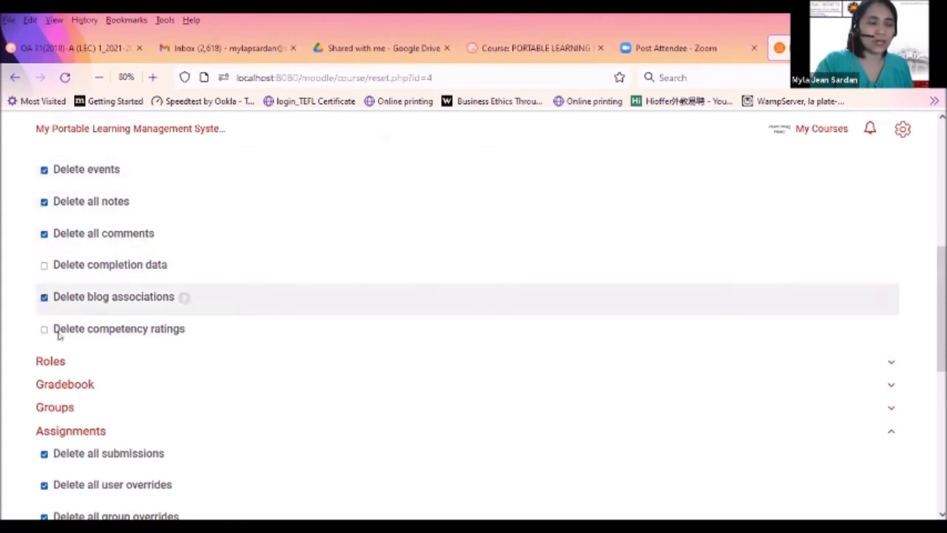
Expand the Books, Forums (including extra options) and Quizzes reset sections, then apply Select default
scroll(58, 334, up, 6)
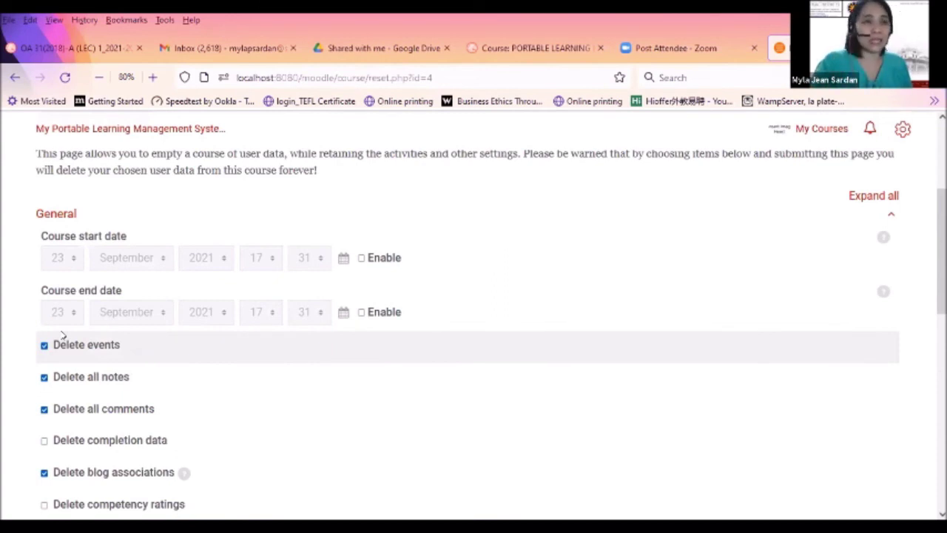
scroll(248, 376, down, 6)
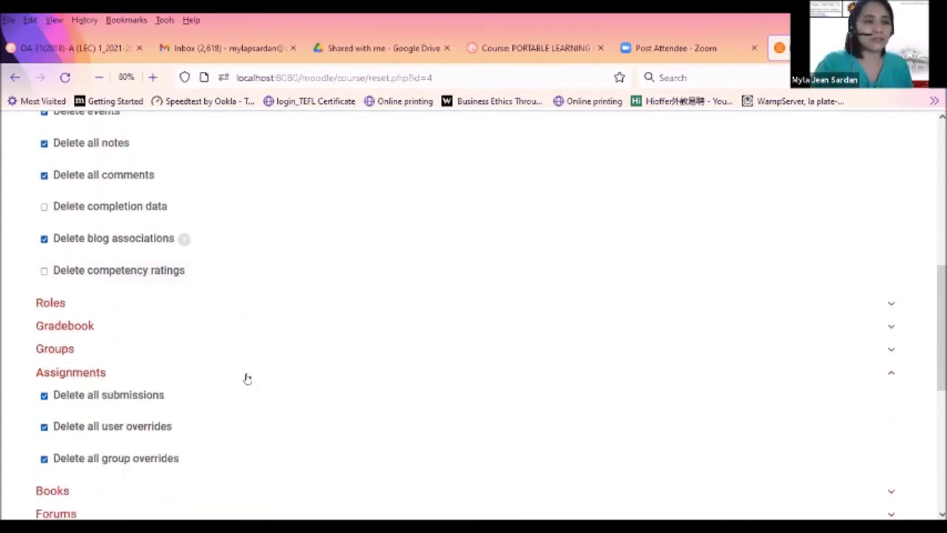
scroll(248, 378, down, 6)
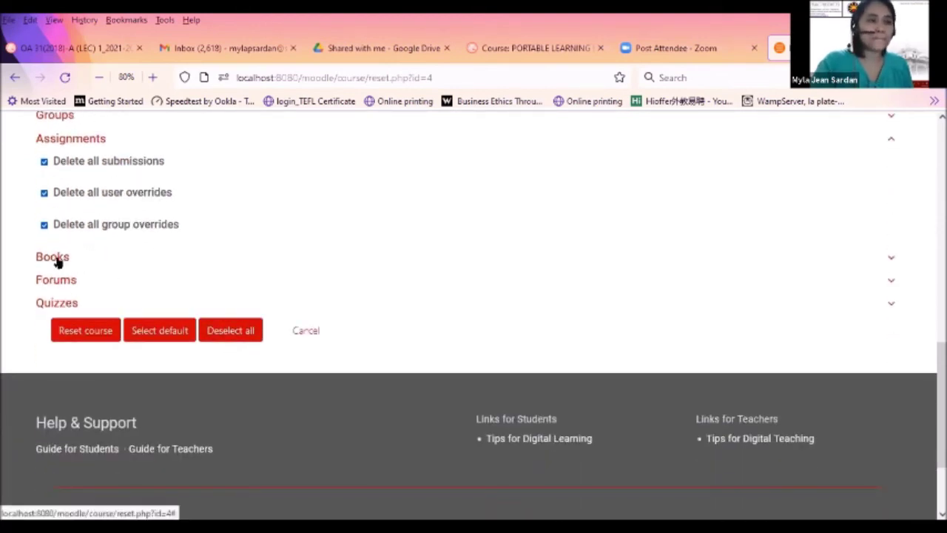
click(52, 257)
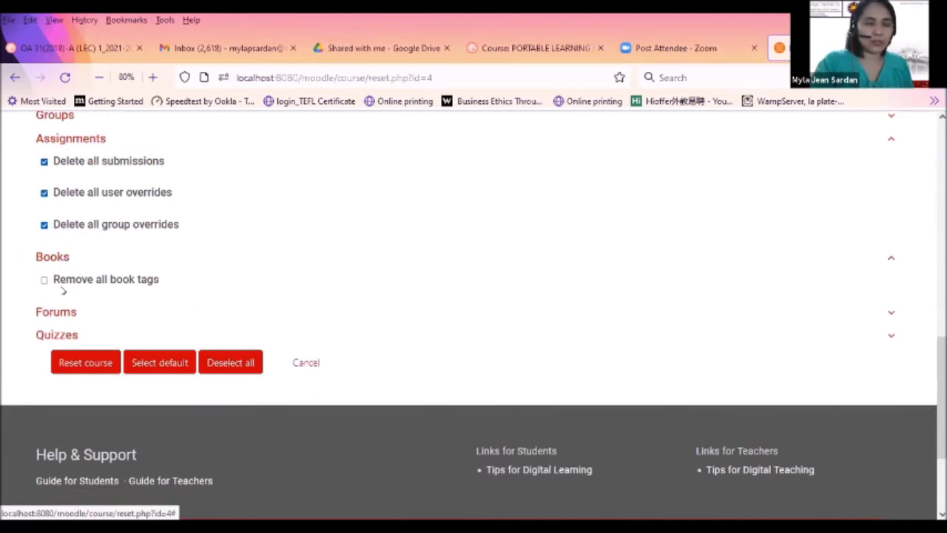
click(58, 313)
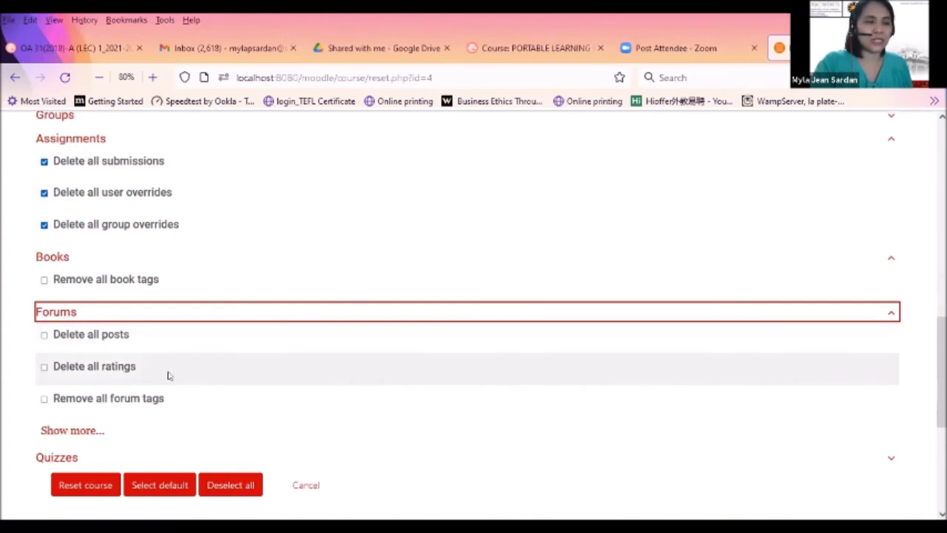
scroll(141, 411, down, 2)
click(71, 370)
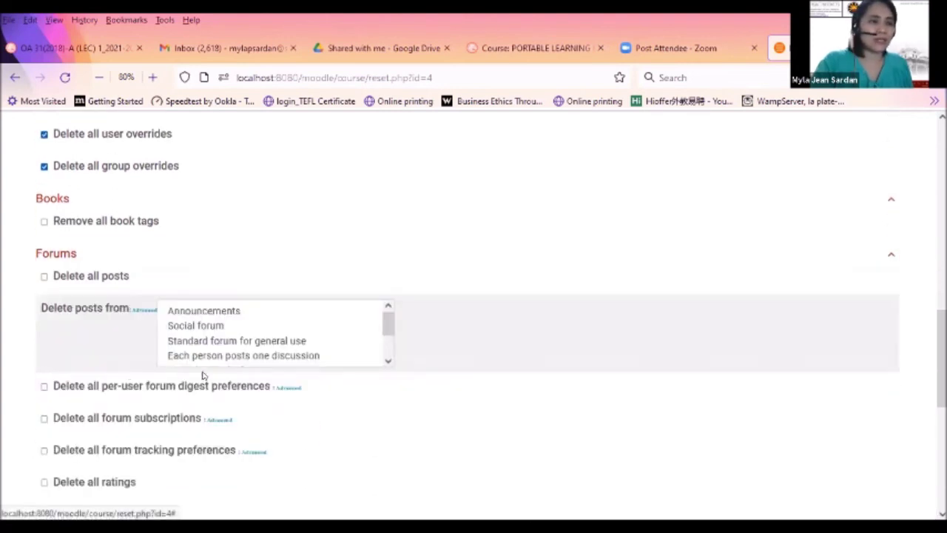
scroll(239, 437, down, 1)
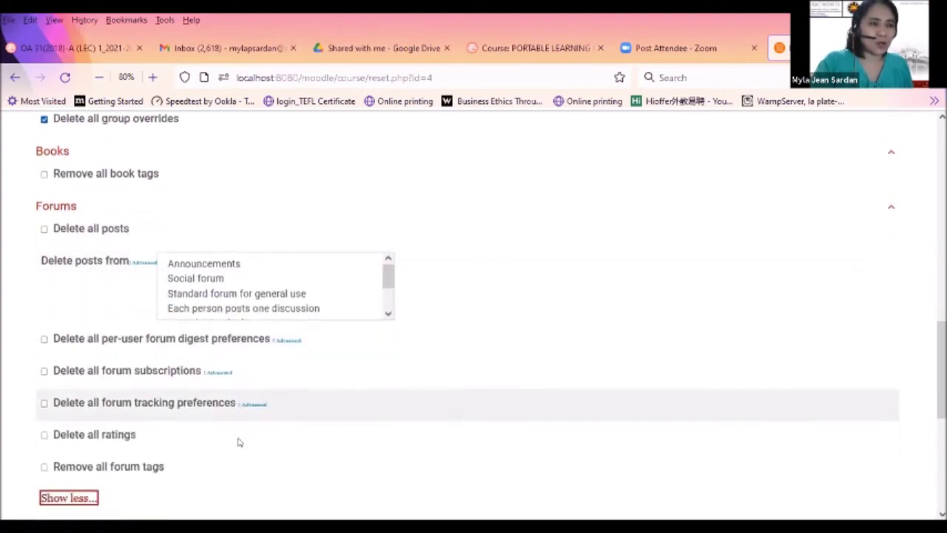
scroll(238, 441, down, 3)
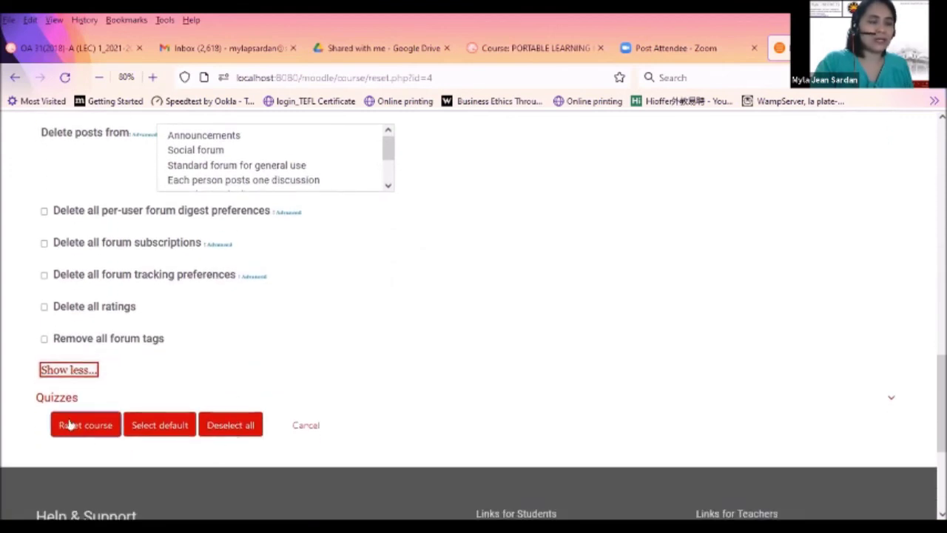
click(62, 399)
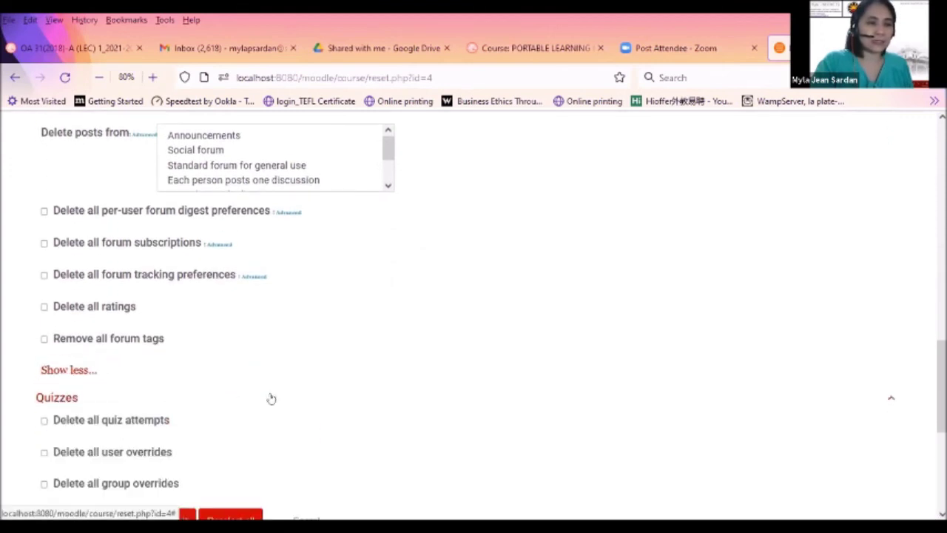
scroll(271, 396, down, 3)
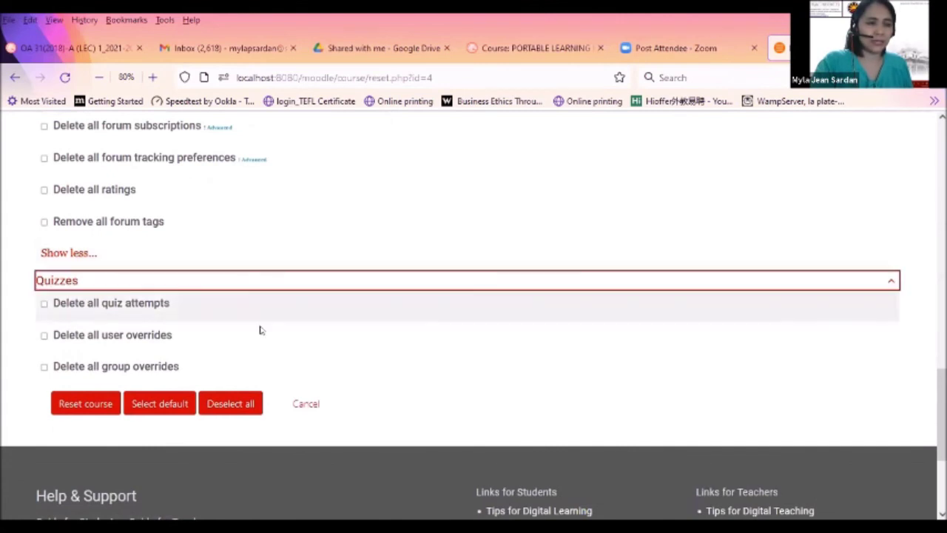
click(160, 403)
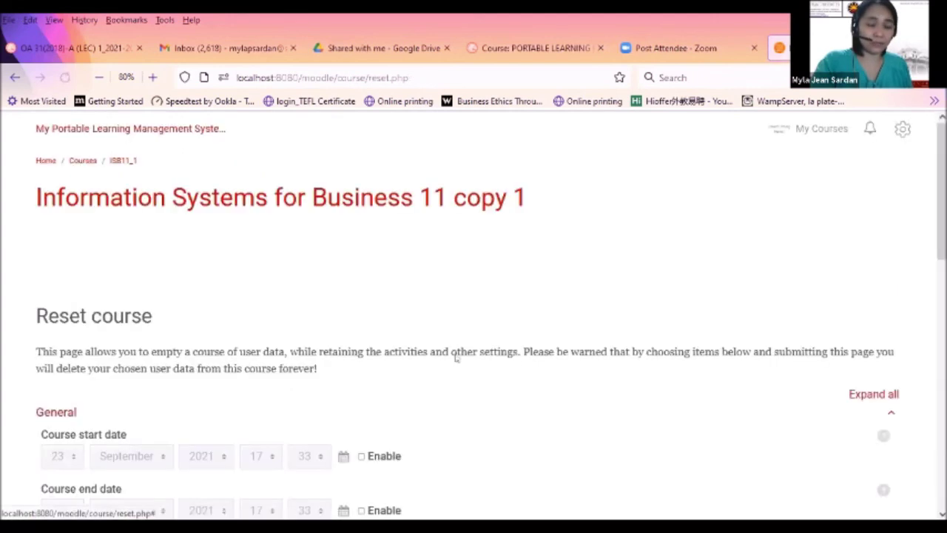
scroll(474, 315, down, 4)
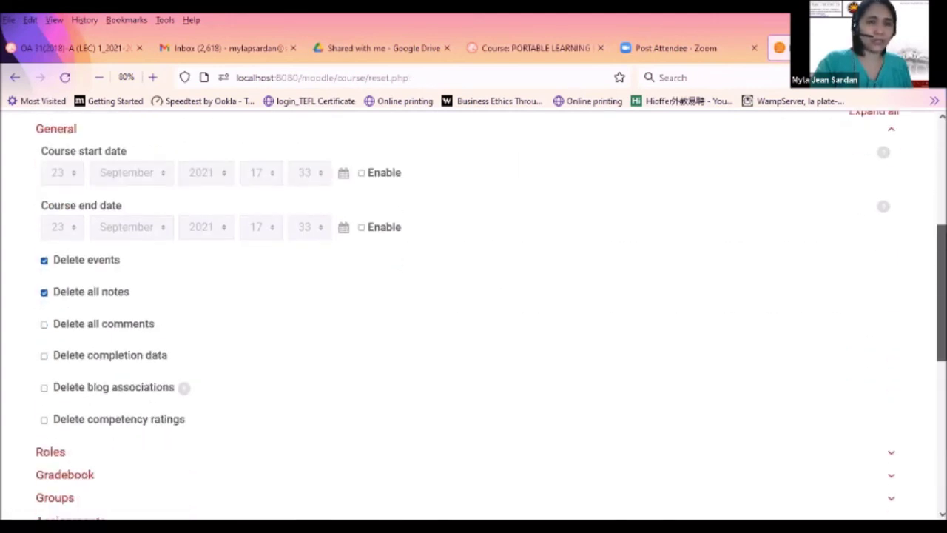
scroll(128, 414, down, 4)
scroll(128, 414, up, 3)
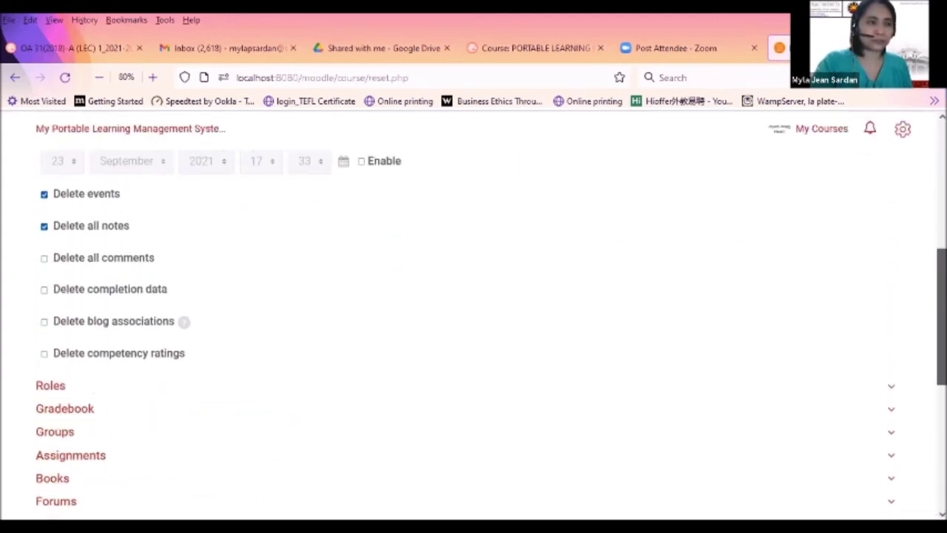
click(63, 409)
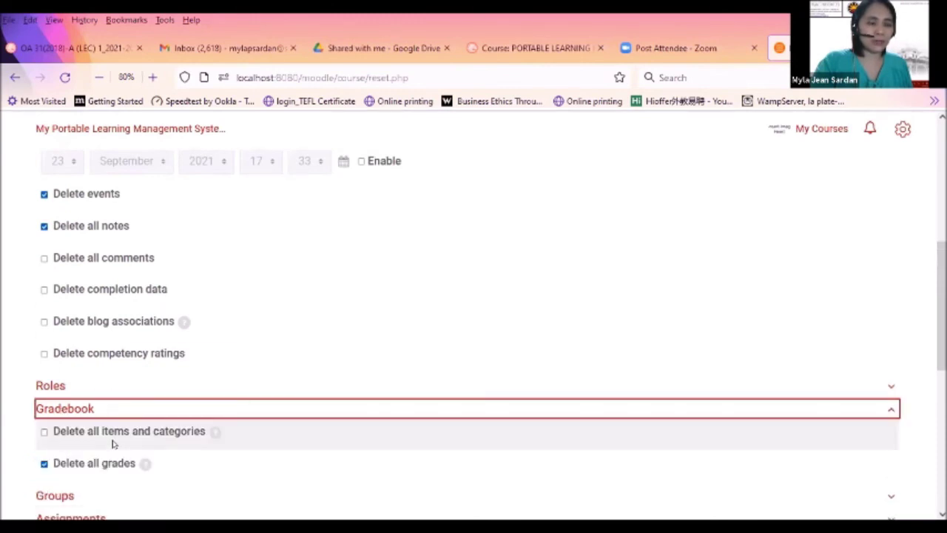
scroll(83, 420, down, 2)
click(76, 403)
scroll(91, 425, down, 2)
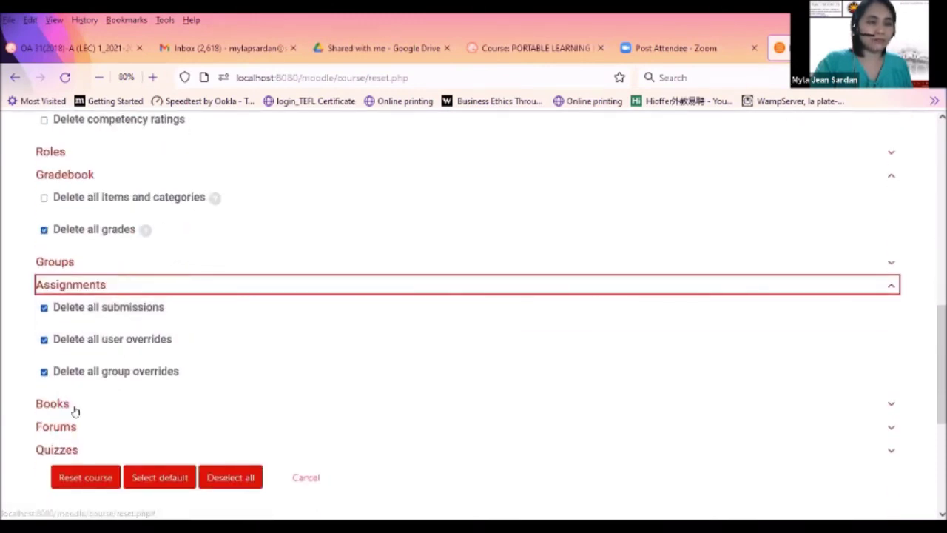
click(63, 428)
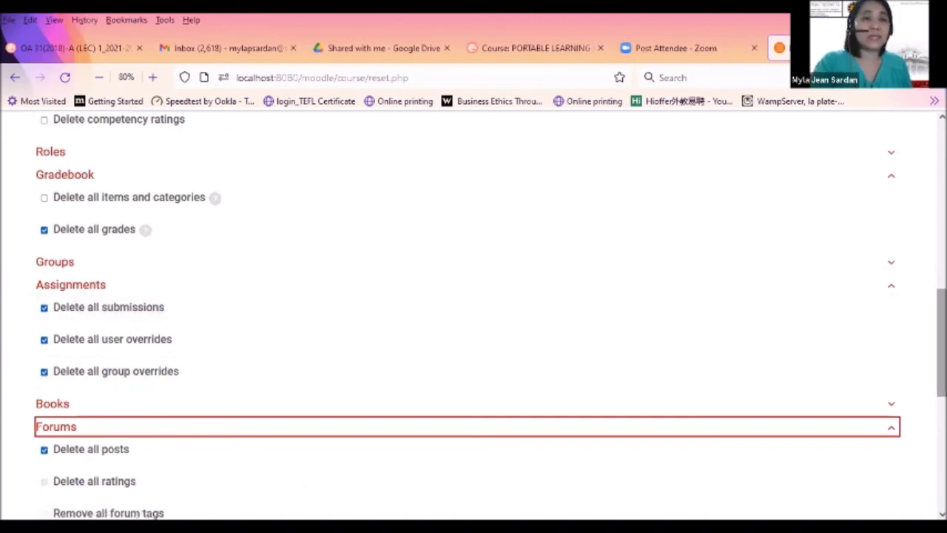
scroll(473, 318, down, 3)
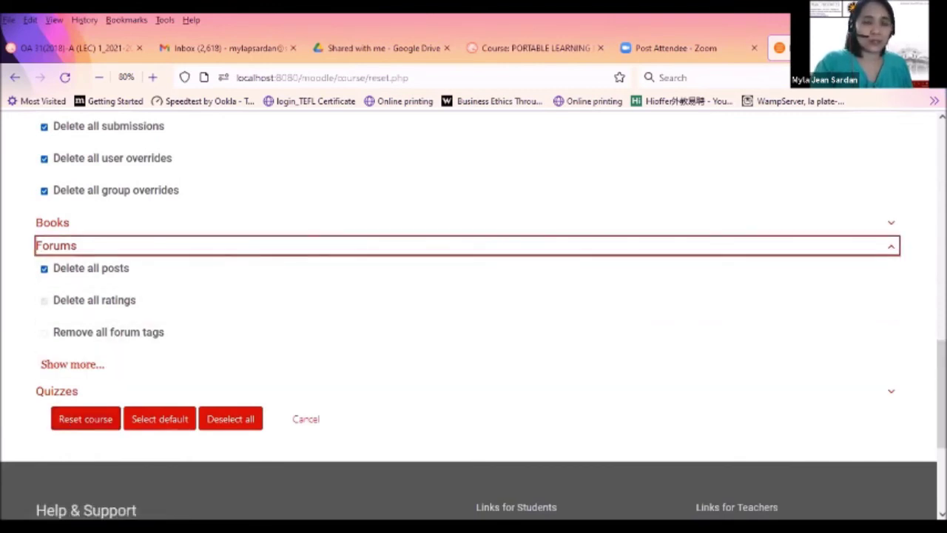
scroll(941, 392, up, 15)
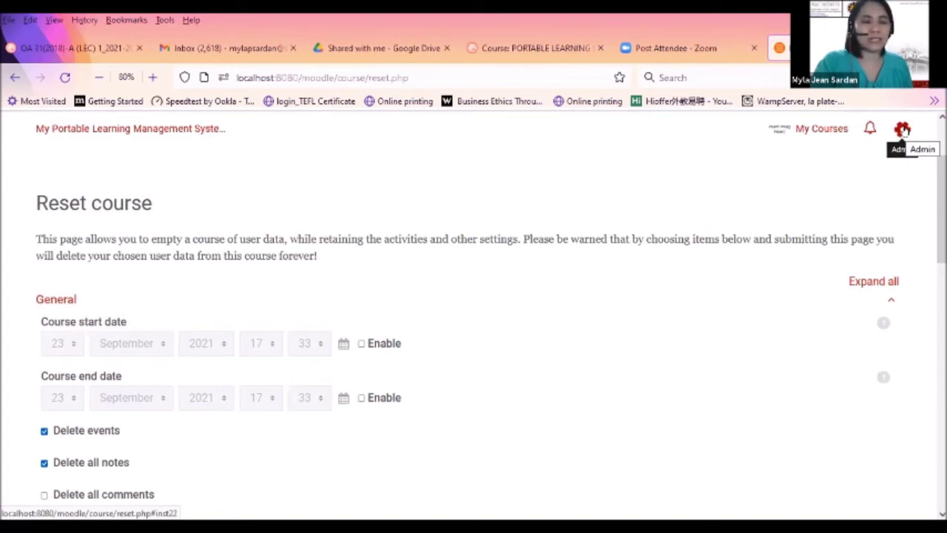
click(902, 130)
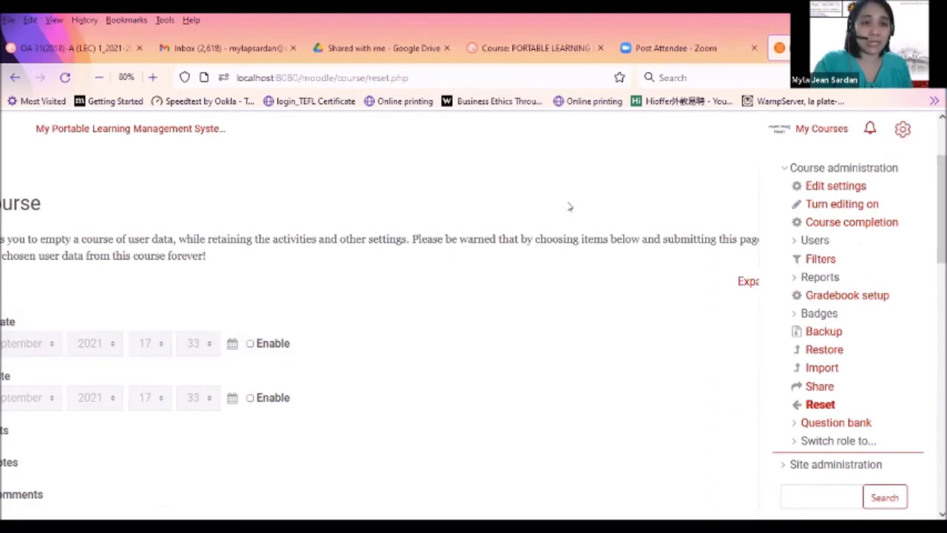
click(903, 129)
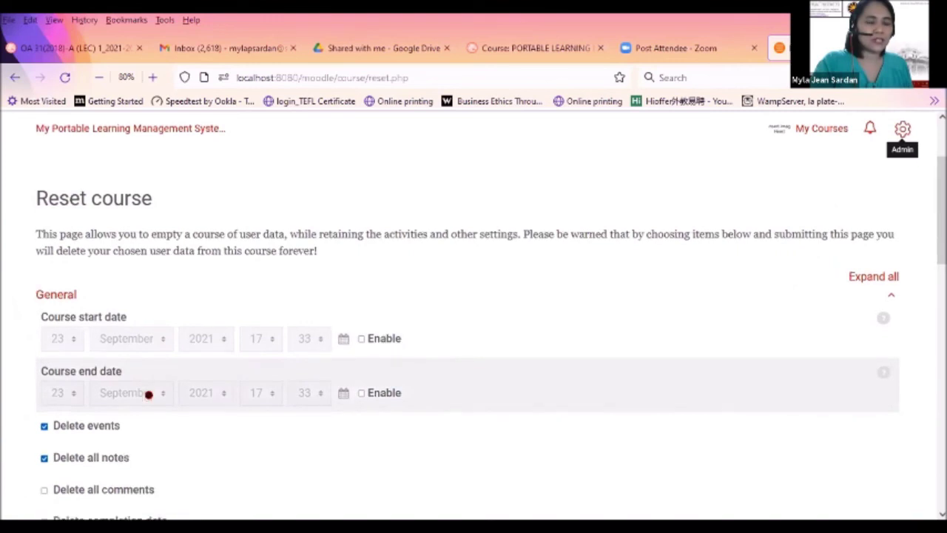
scroll(150, 399, down, 10)
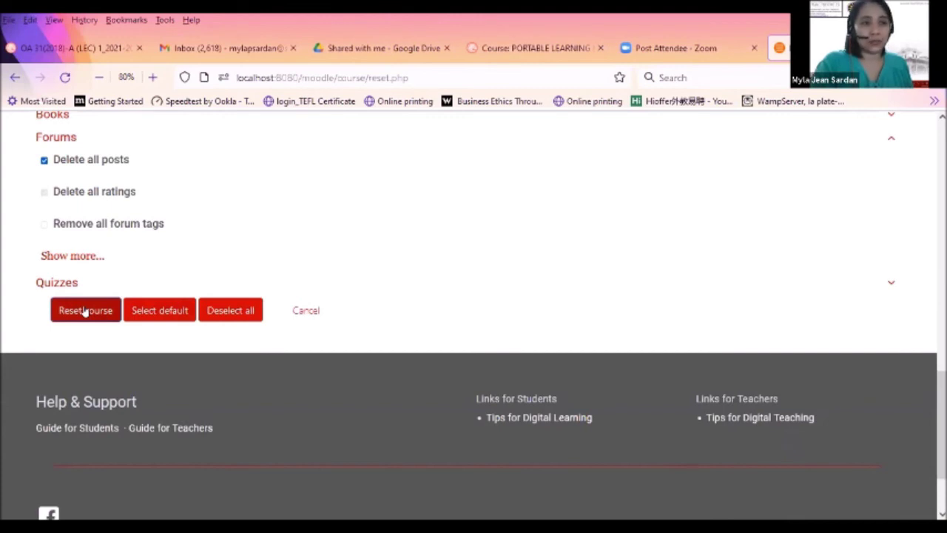
Run the reset on Information Systems for Business 11 copy 1 and continue past the all-OK results table
click(85, 311)
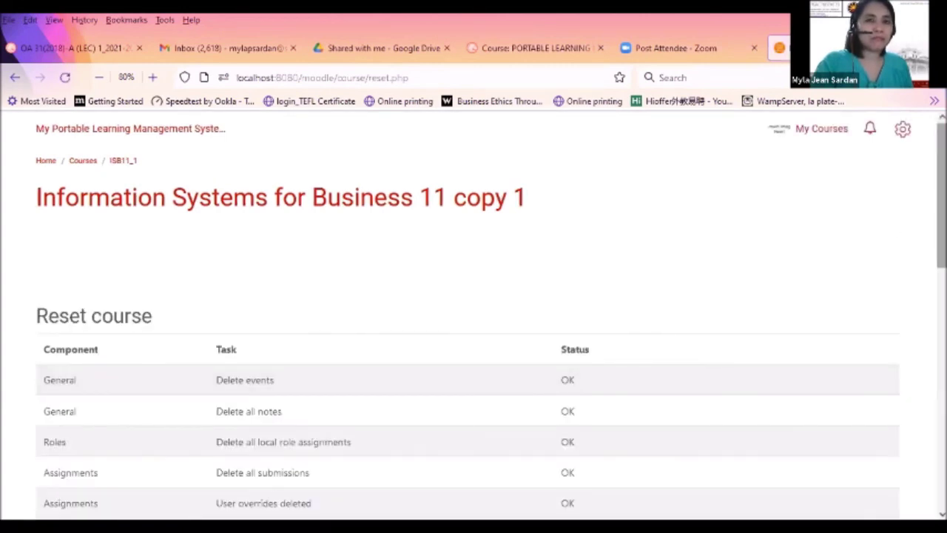
scroll(474, 318, down, 3)
scroll(474, 340, down, 2)
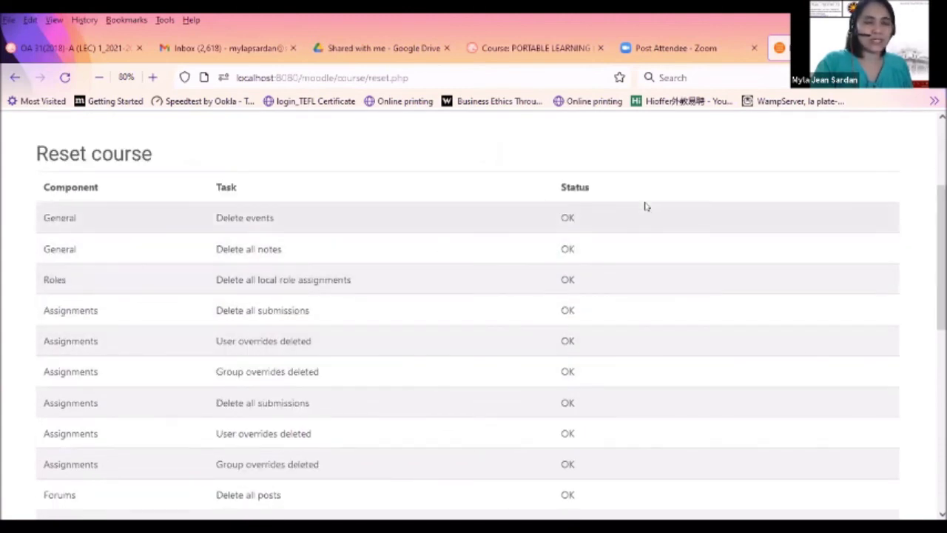
scroll(940, 259, down, 7)
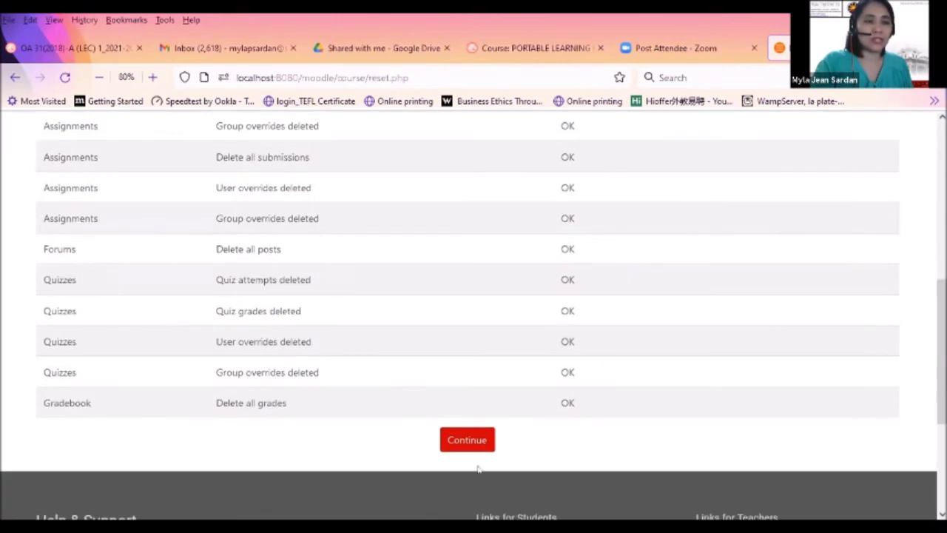
scroll(326, 447, up, 5)
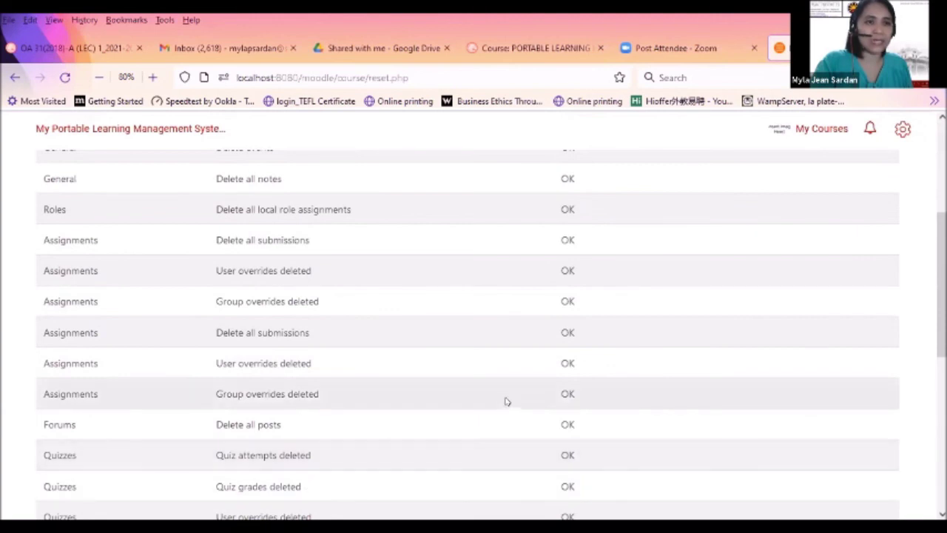
scroll(503, 399, down, 5)
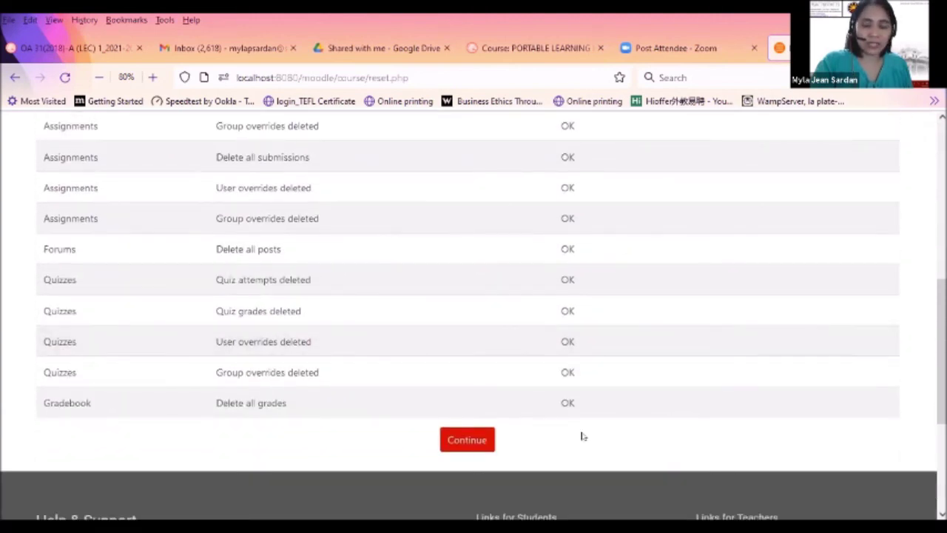
click(461, 441)
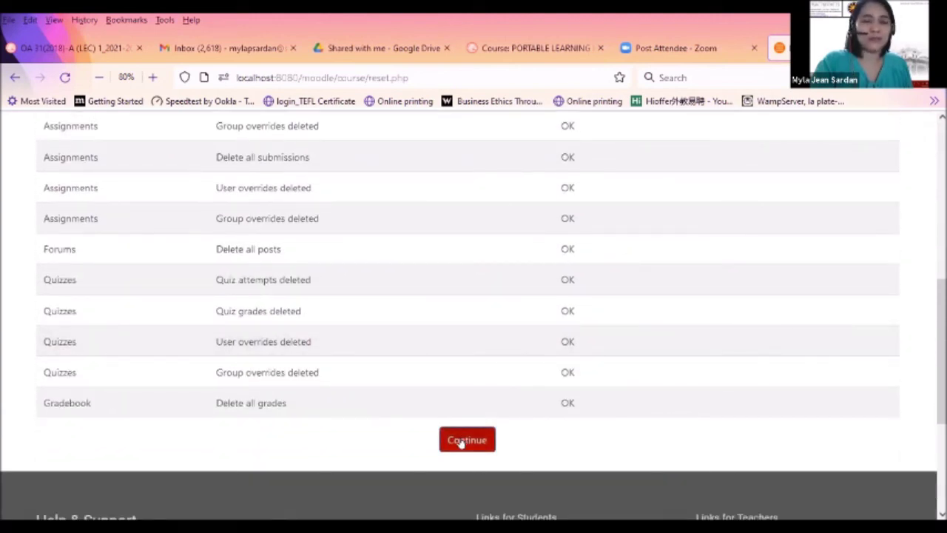